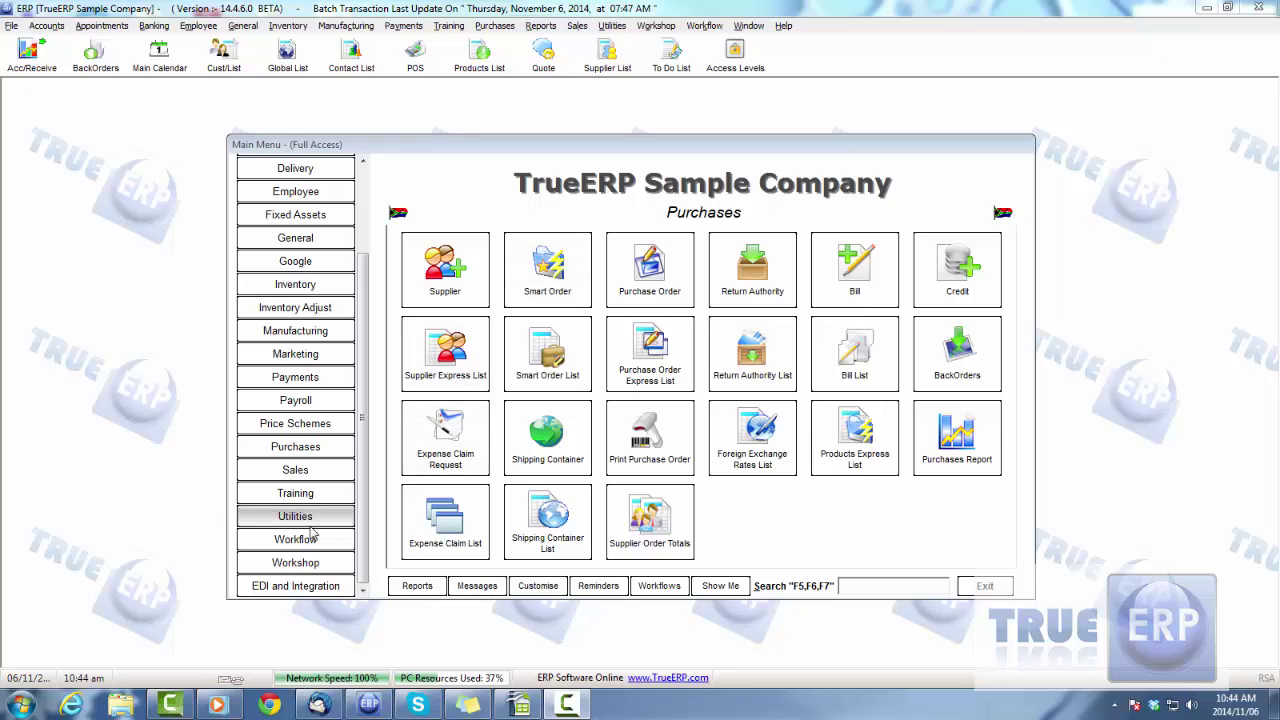
# Review the Purchases preferences from Uninvoiced Purchase Orders through the ETA Date choices, and close them without saving.
pyautogui.click(295, 516)
pyautogui.click(938, 292)
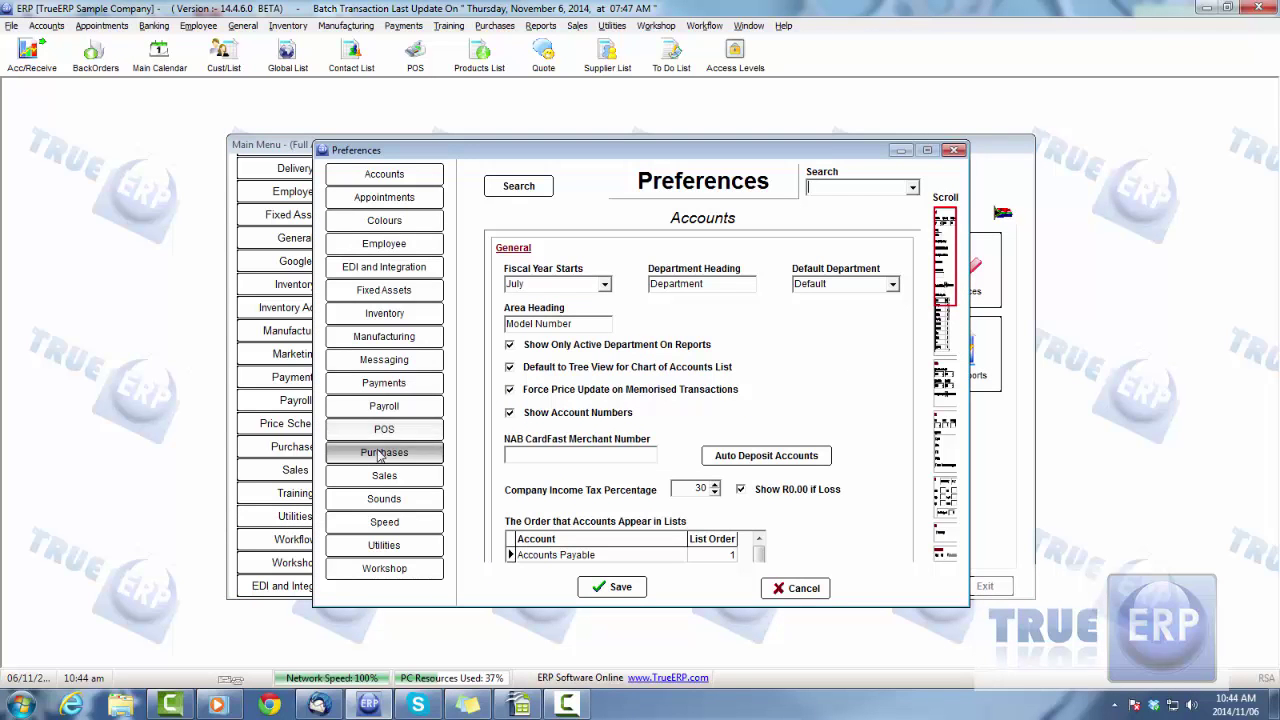
pyautogui.click(383, 452)
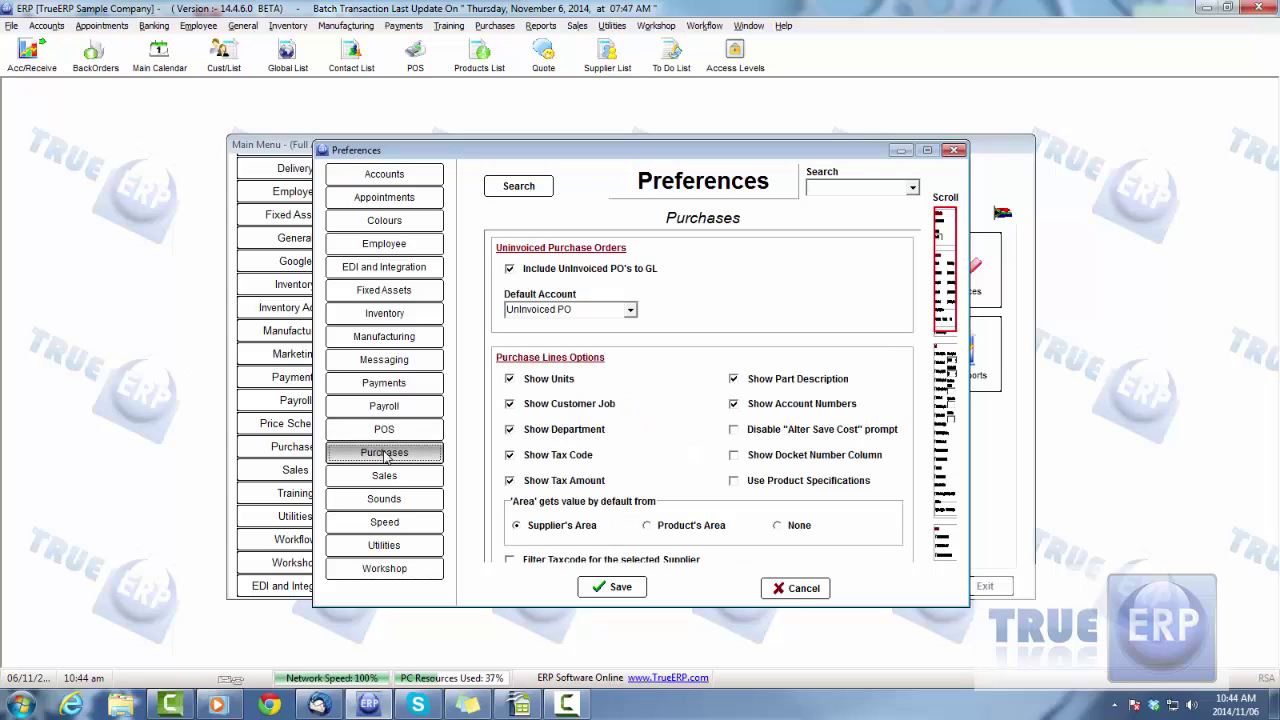
pyautogui.click(736, 376)
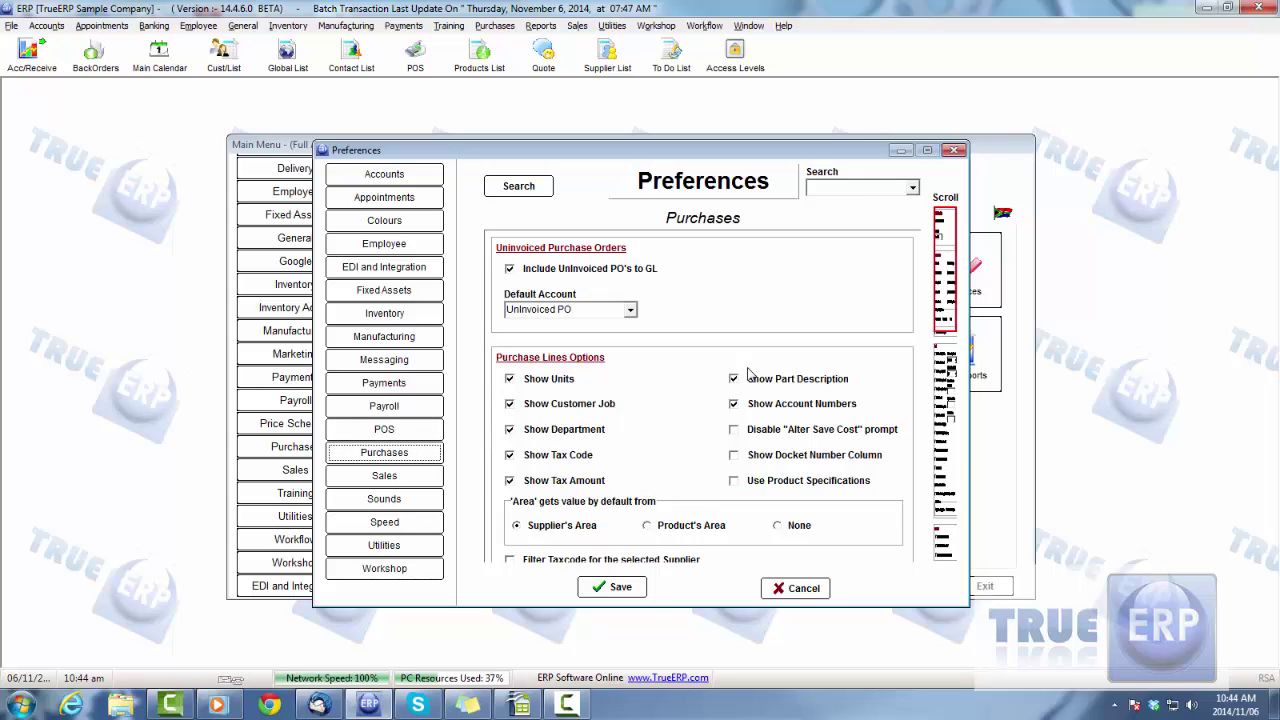
pyautogui.moveTo(945, 250); pyautogui.dragTo(973, 378)
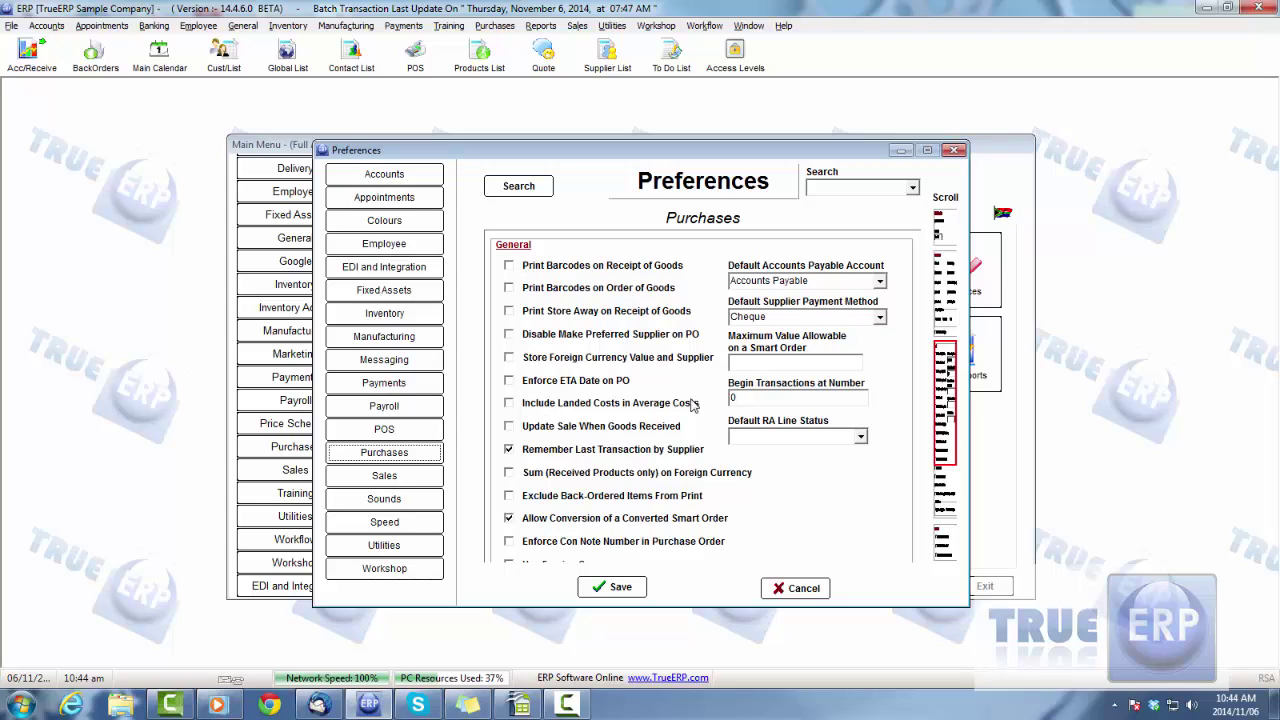
pyautogui.moveTo(946, 376); pyautogui.dragTo(962, 480)
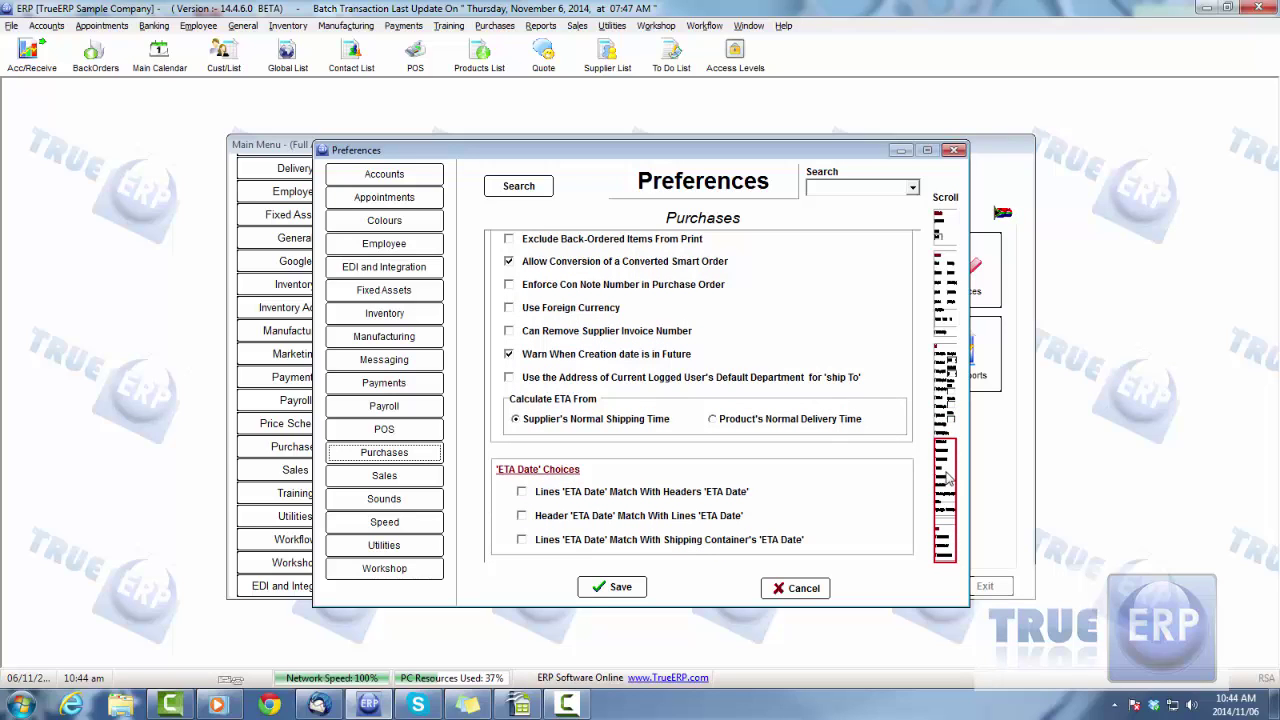
pyautogui.moveTo(948, 480); pyautogui.dragTo(948, 255)
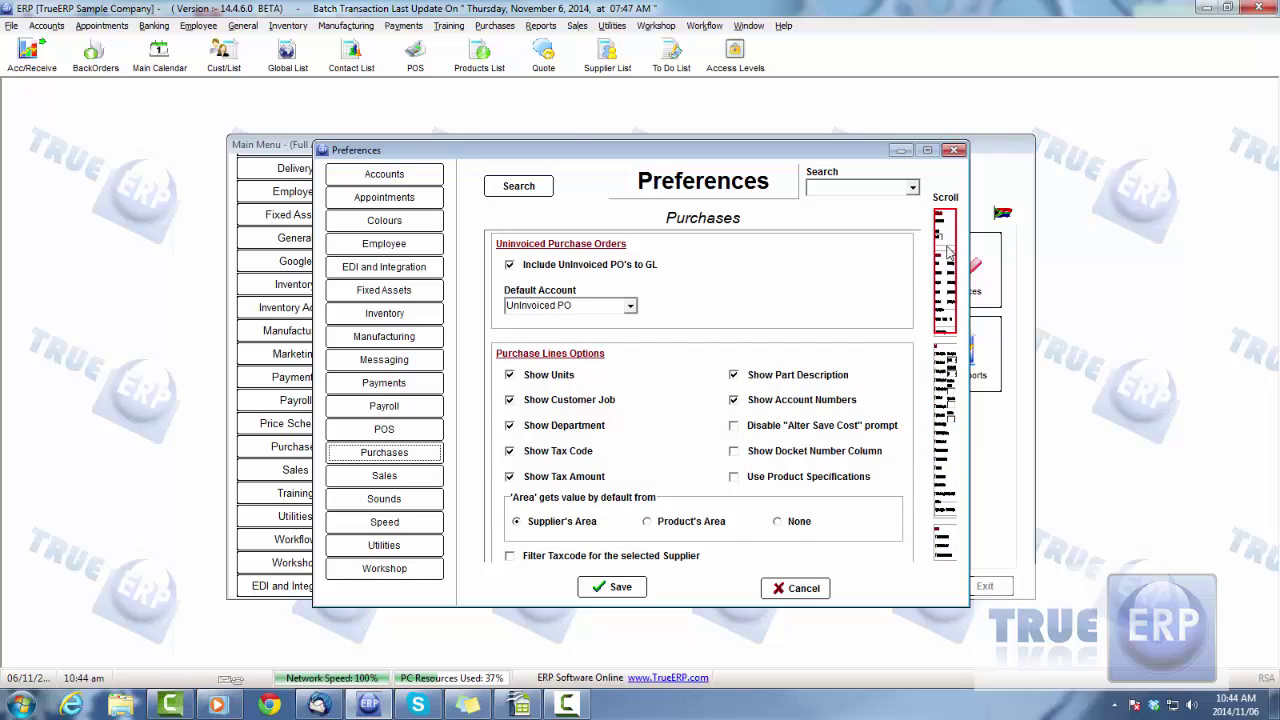
pyautogui.click(778, 590)
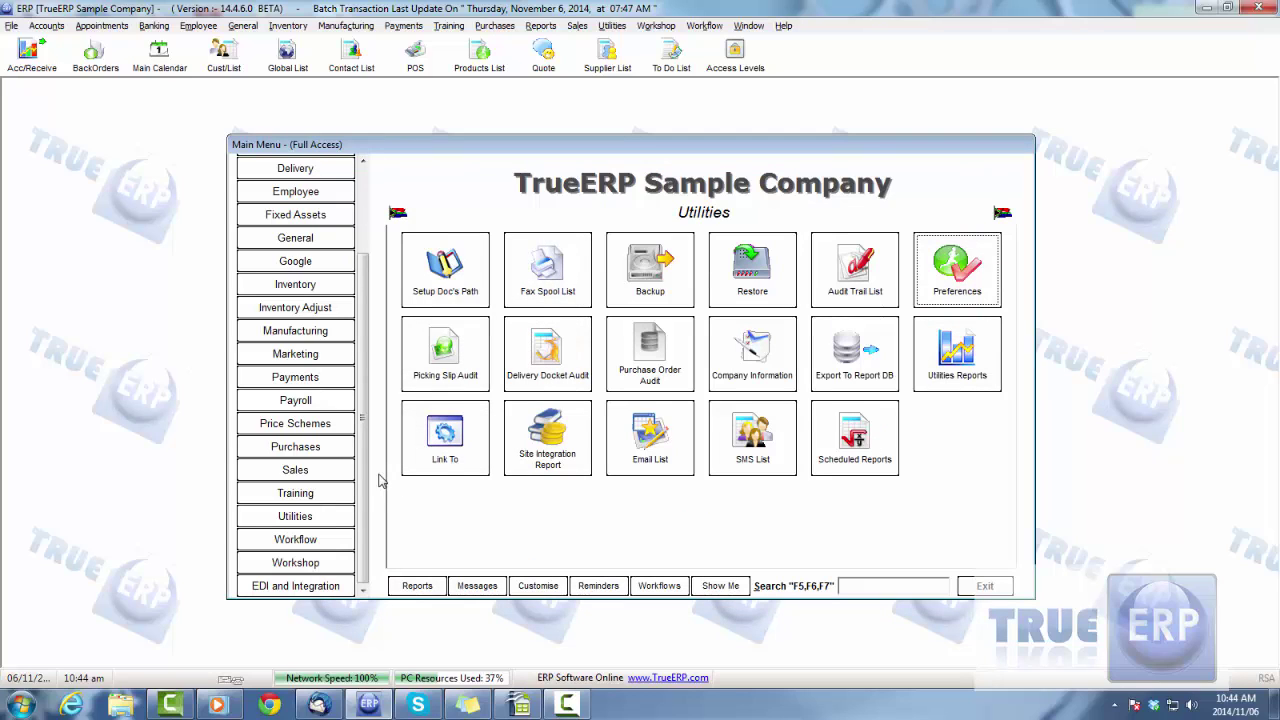
# Open a blank supplier record from Purchases, look through its address, history and contact details, and cancel it.
pyautogui.click(330, 447)
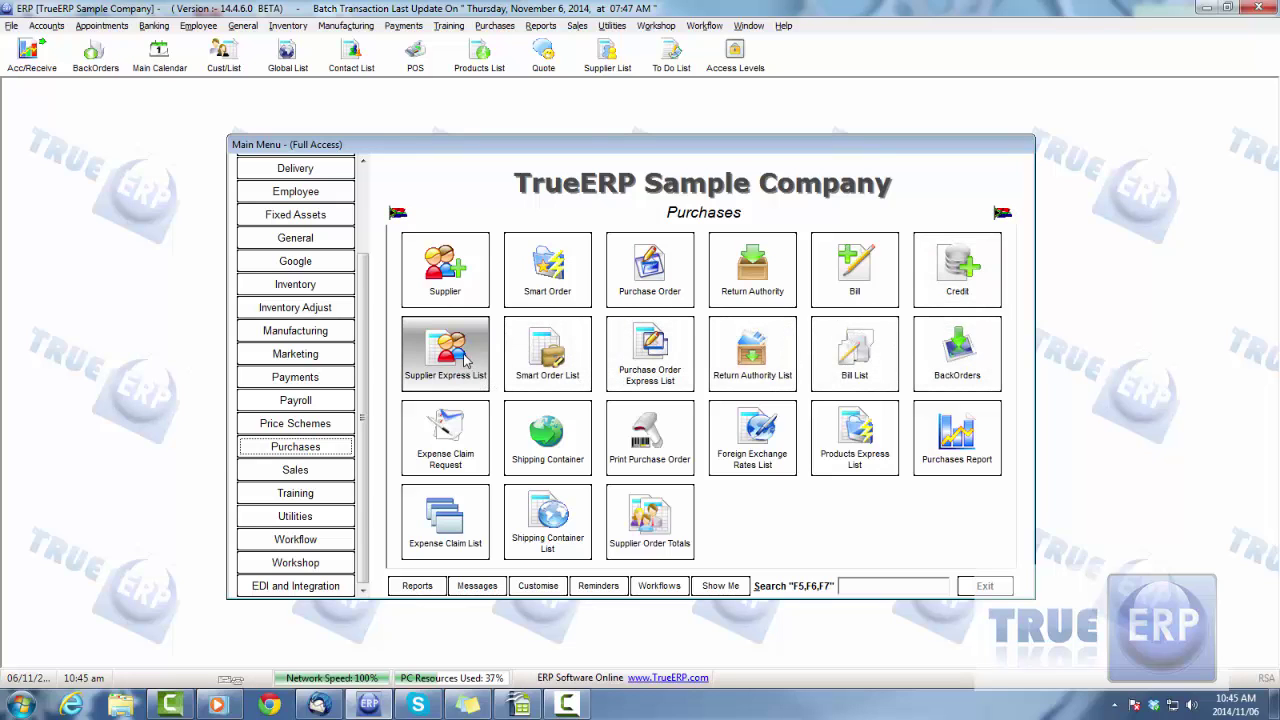
pyautogui.click(448, 282)
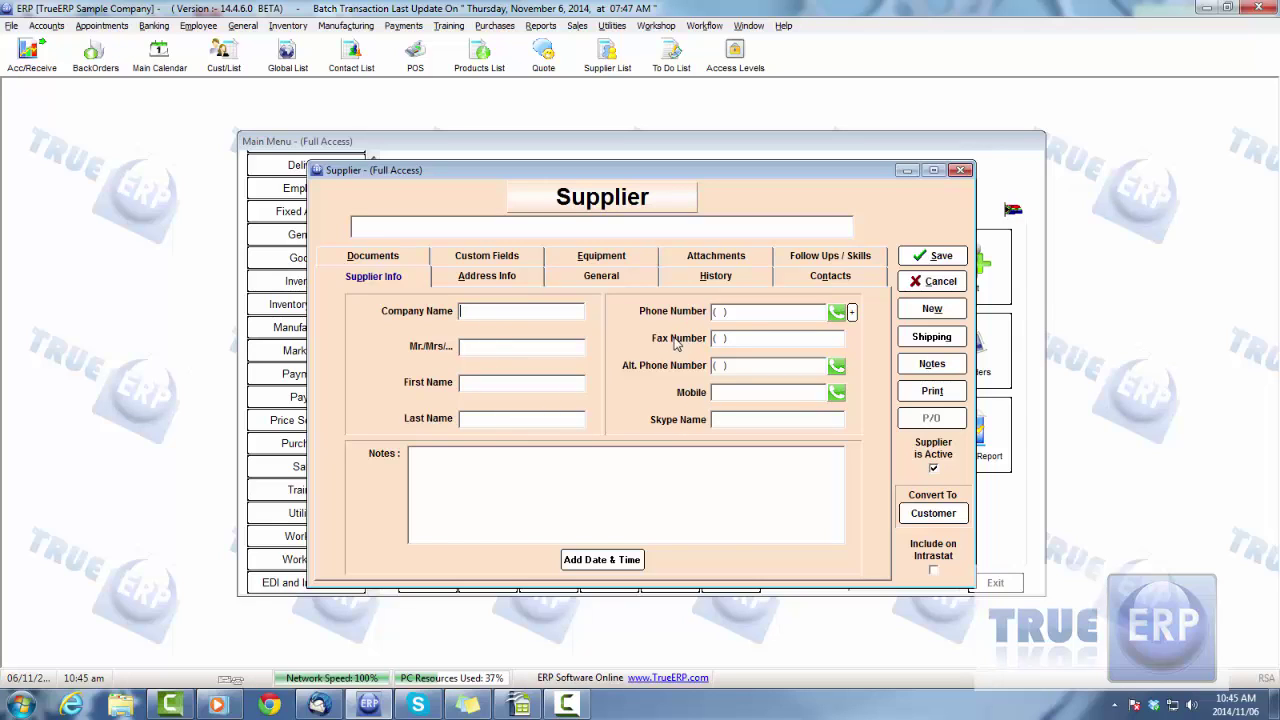
pyautogui.click(502, 277)
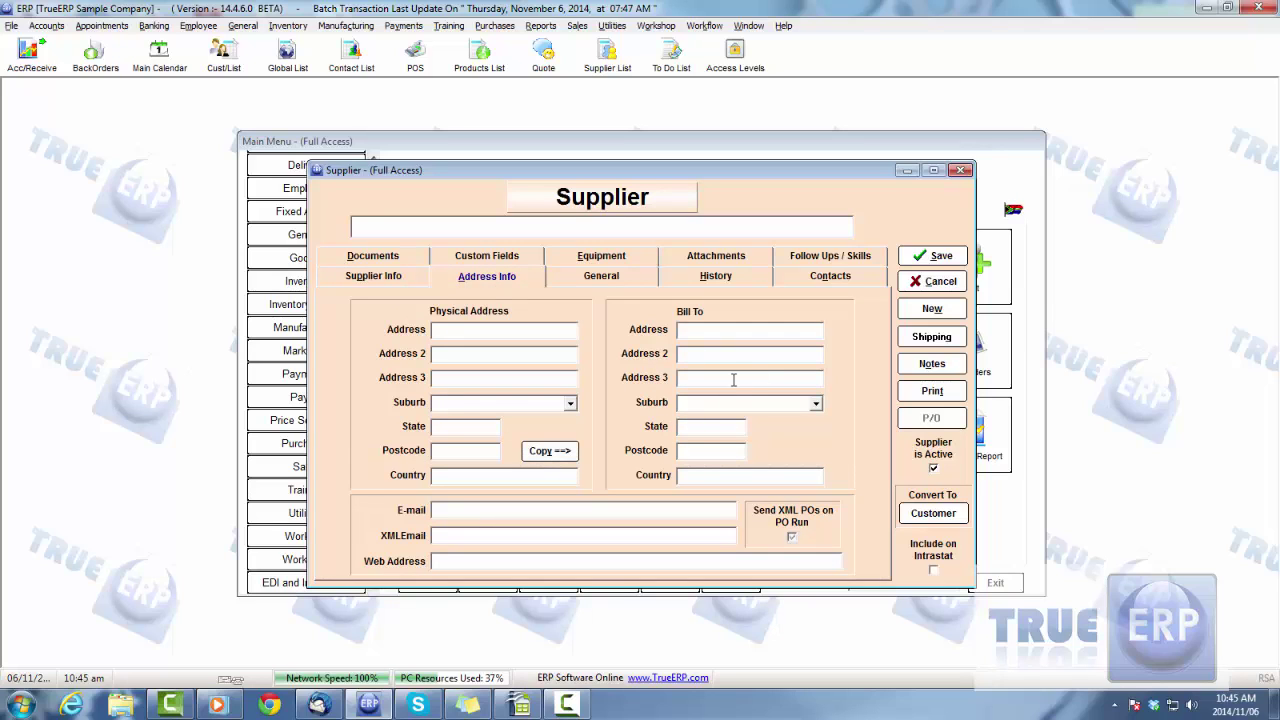
pyautogui.click(684, 278)
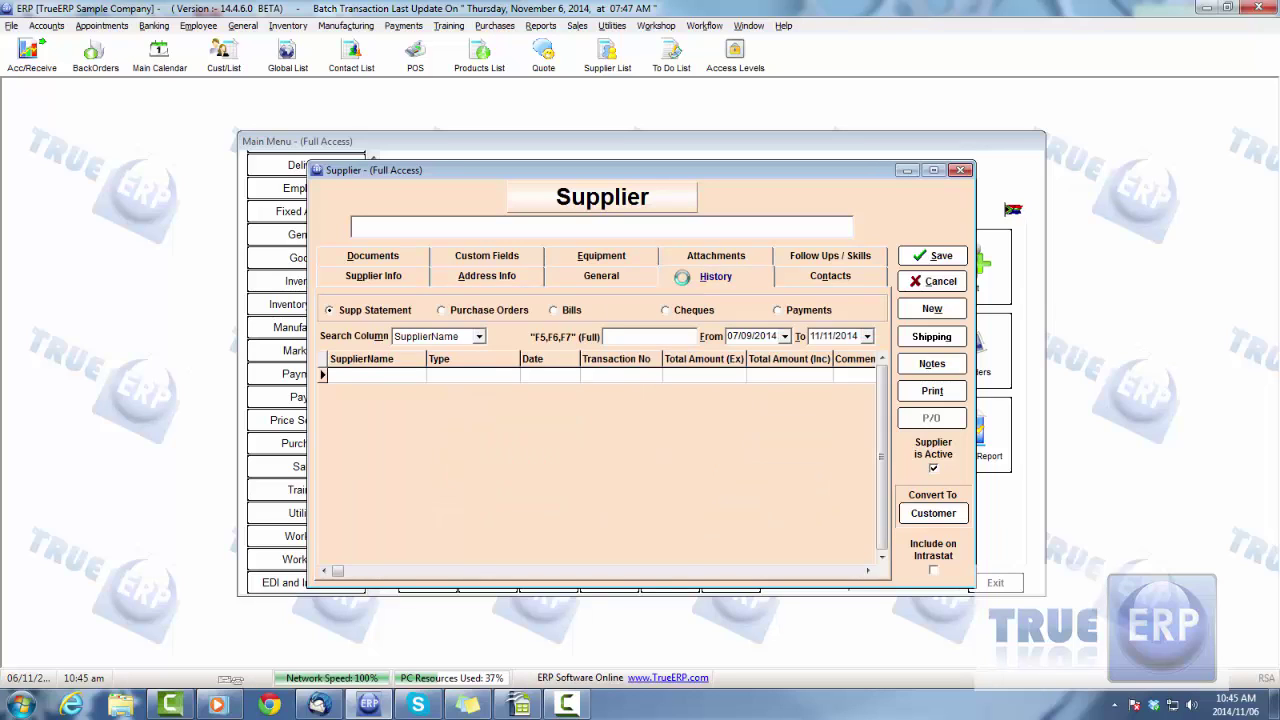
pyautogui.click(800, 283)
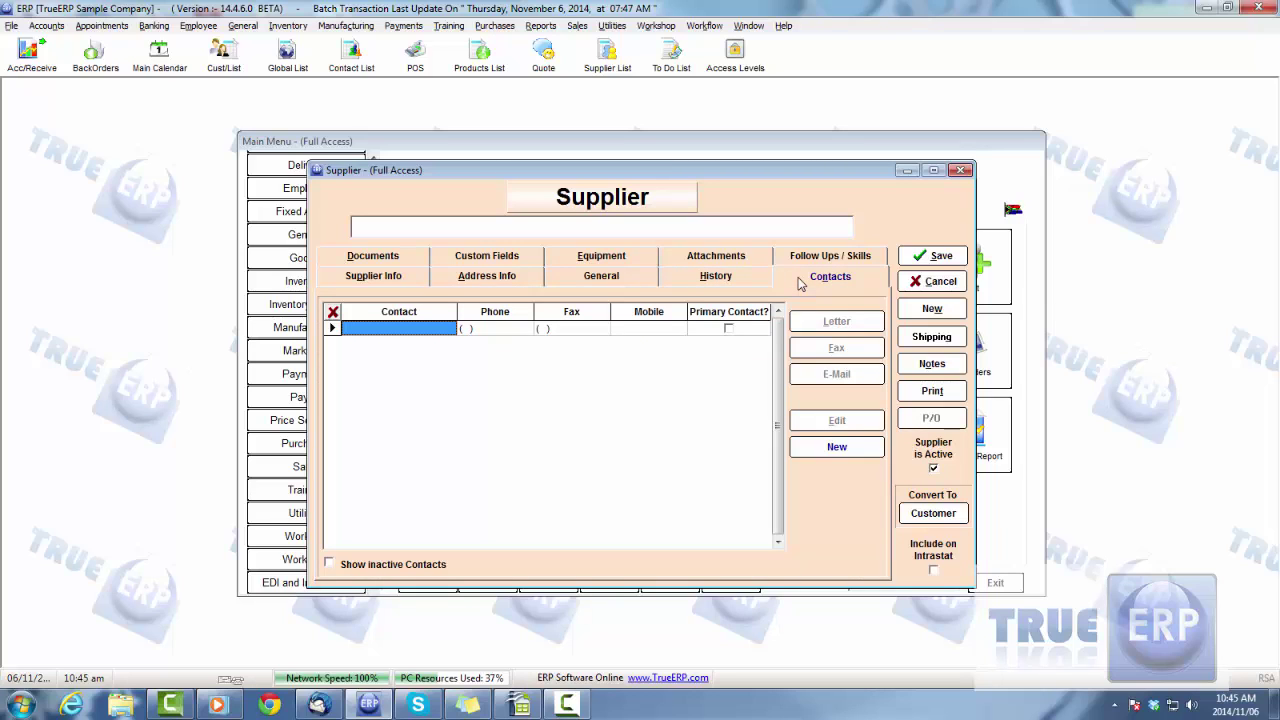
pyautogui.click(940, 281)
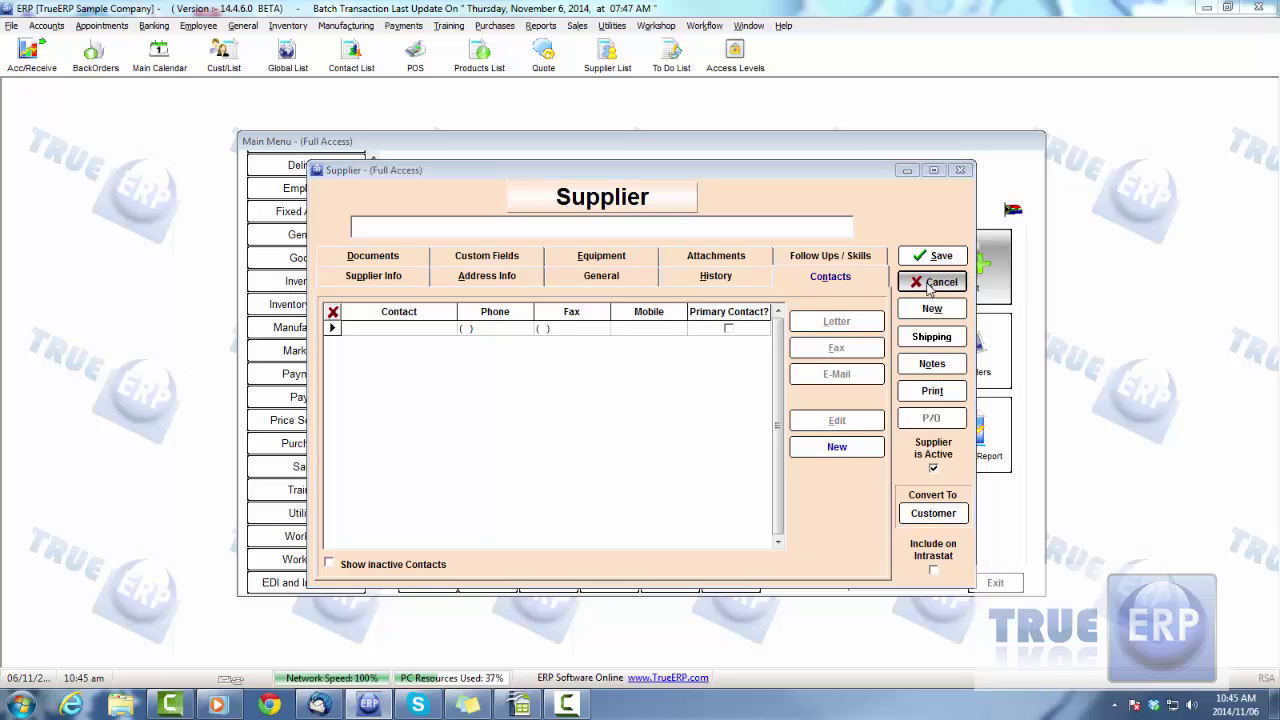
pyautogui.click(695, 400)
# Open the Bridgestone record from the Supplier Express List and view its supplier and address information.
pyautogui.click(458, 350)
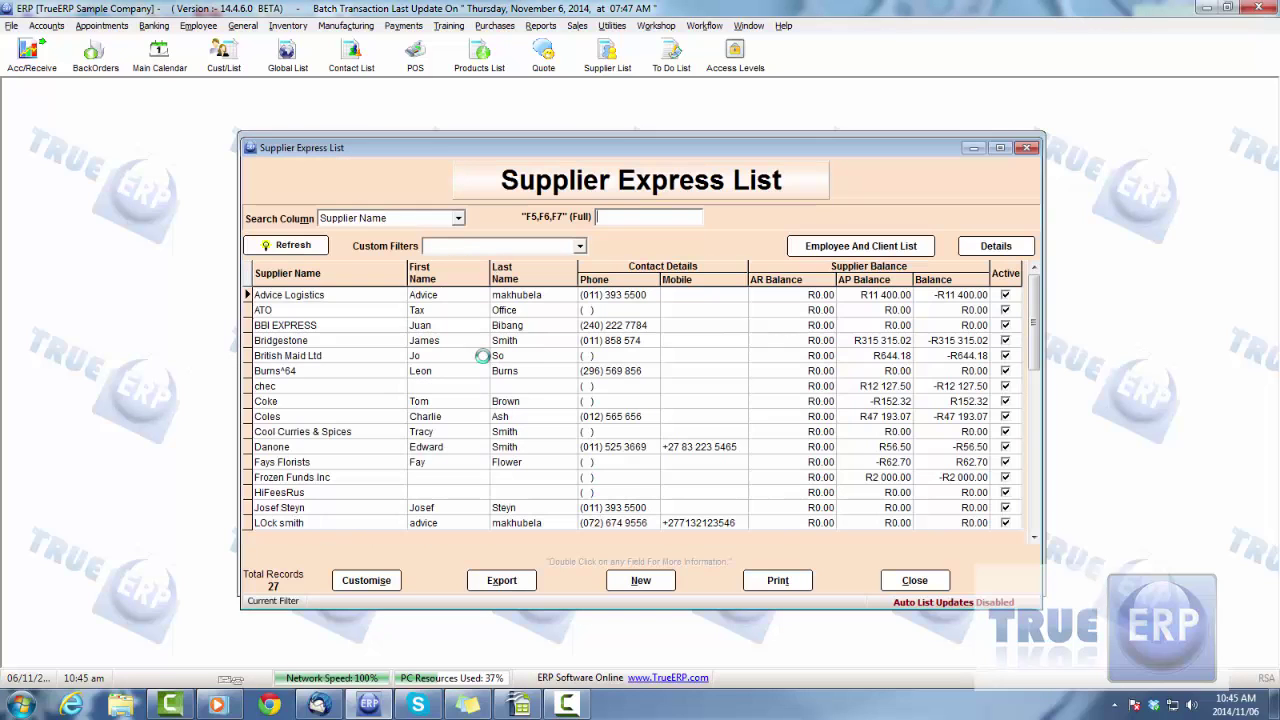
pyautogui.doubleClick(365, 347)
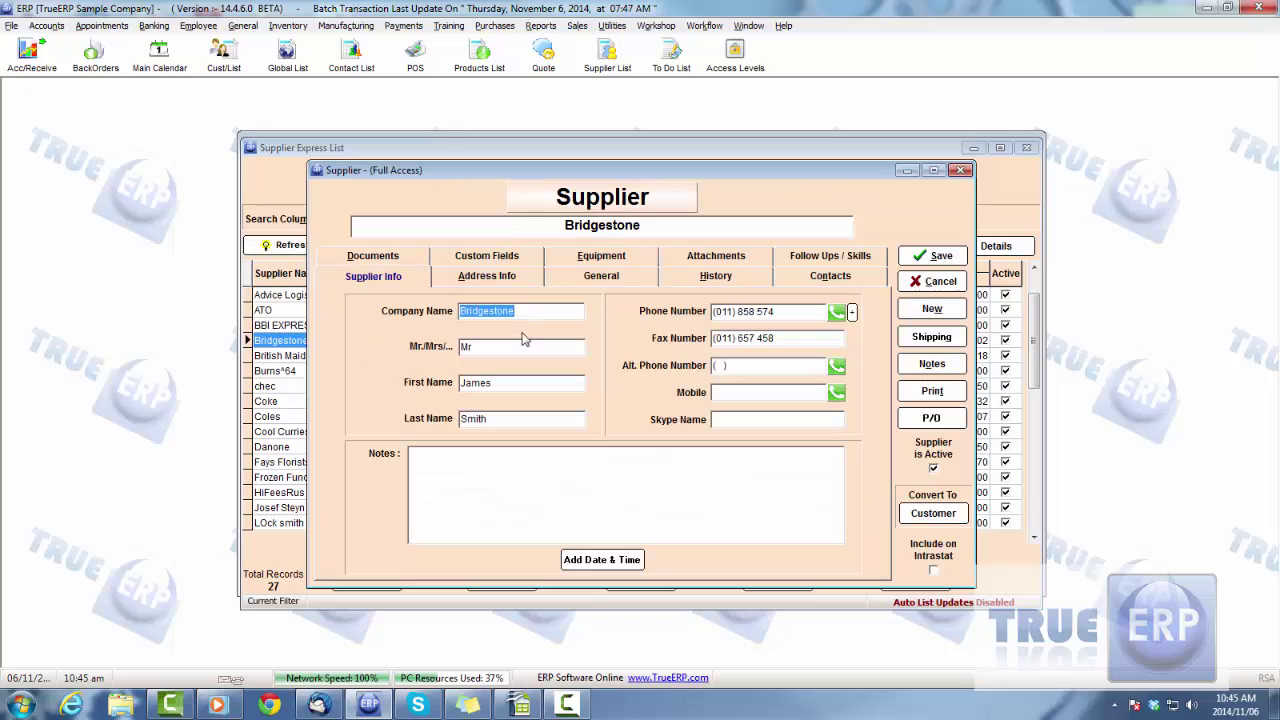
pyautogui.click(527, 311)
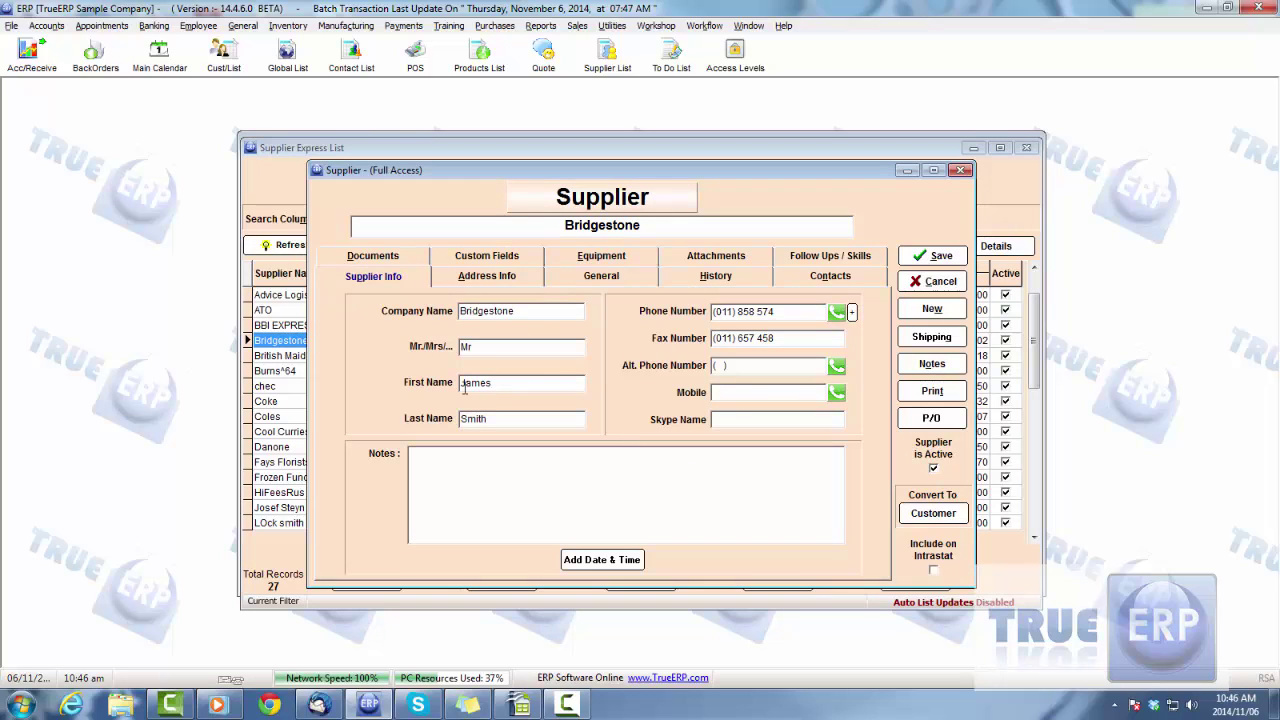
pyautogui.click(505, 283)
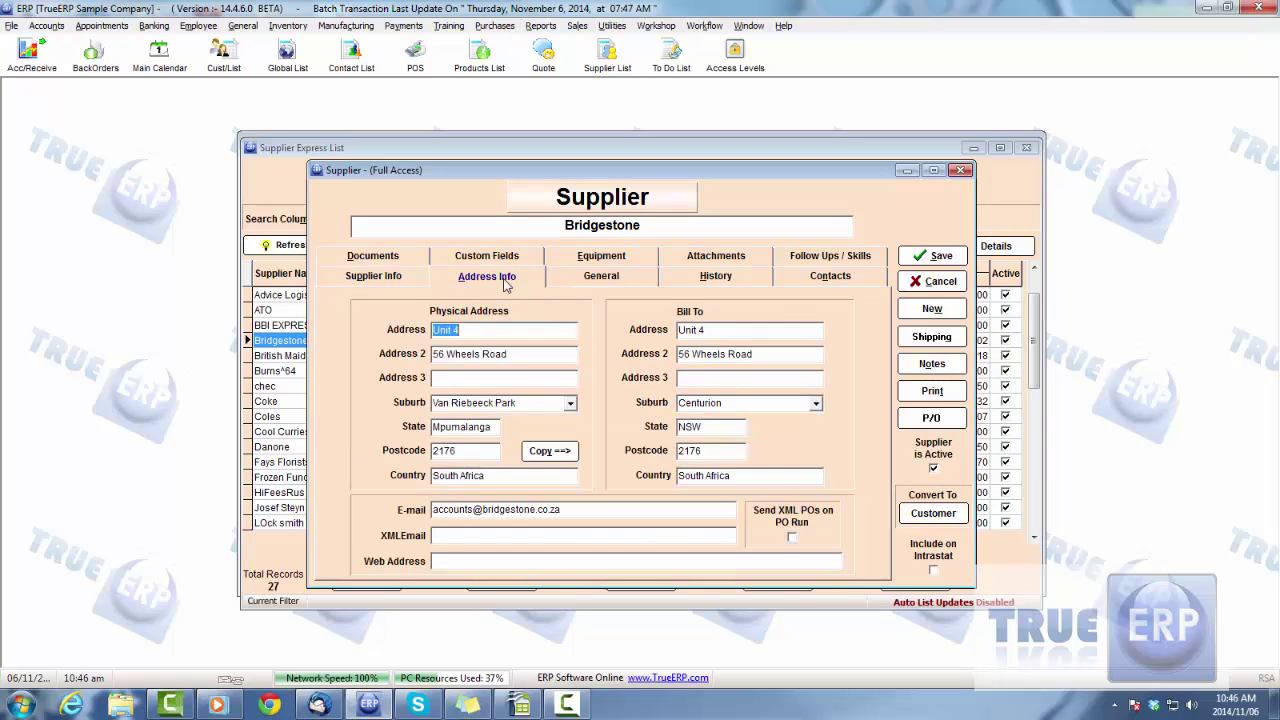
# Examine Bridgestone's general settings, including the available choices for terms, payment method and foreign currency.
pyautogui.click(571, 281)
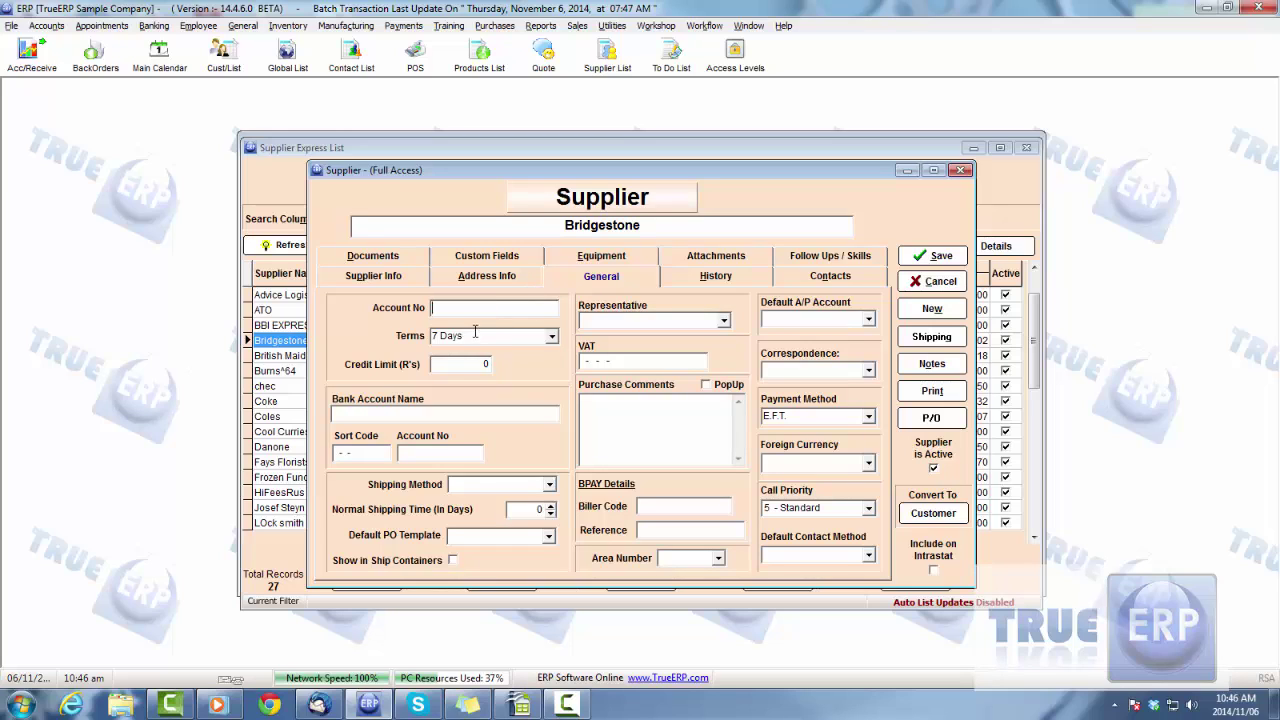
pyautogui.click(476, 335)
pyautogui.click(552, 337)
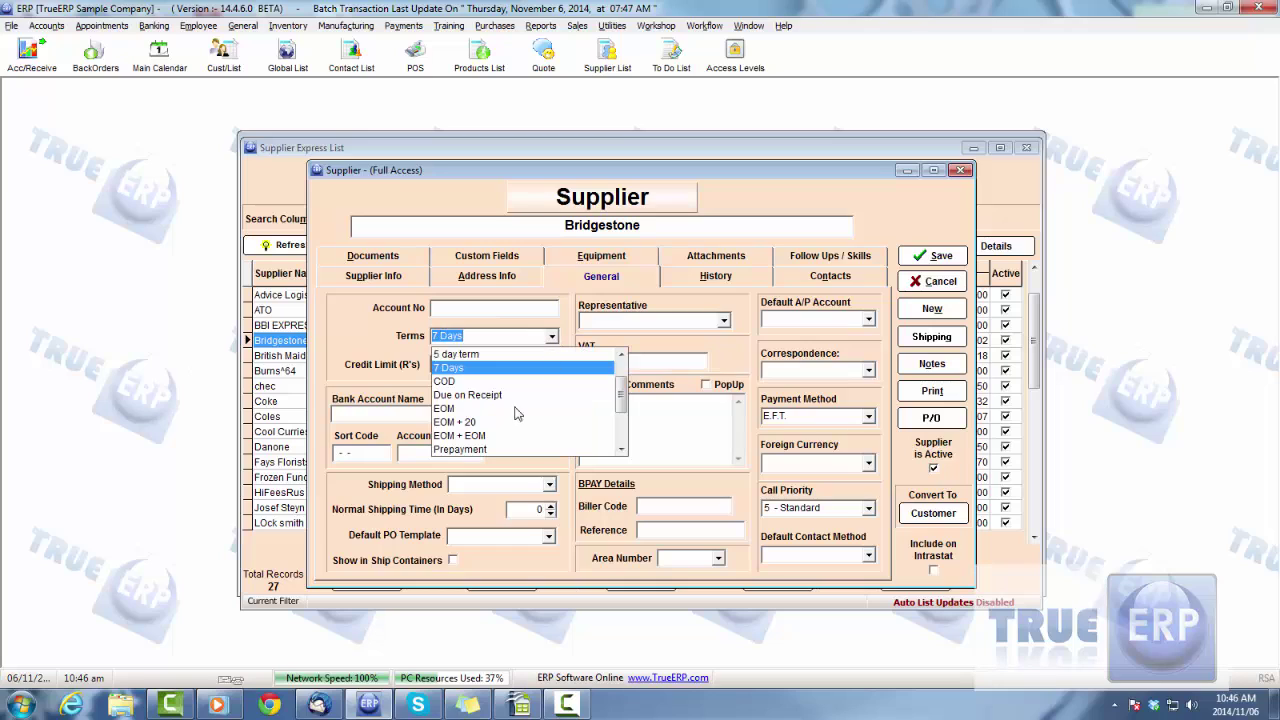
pyautogui.click(552, 338)
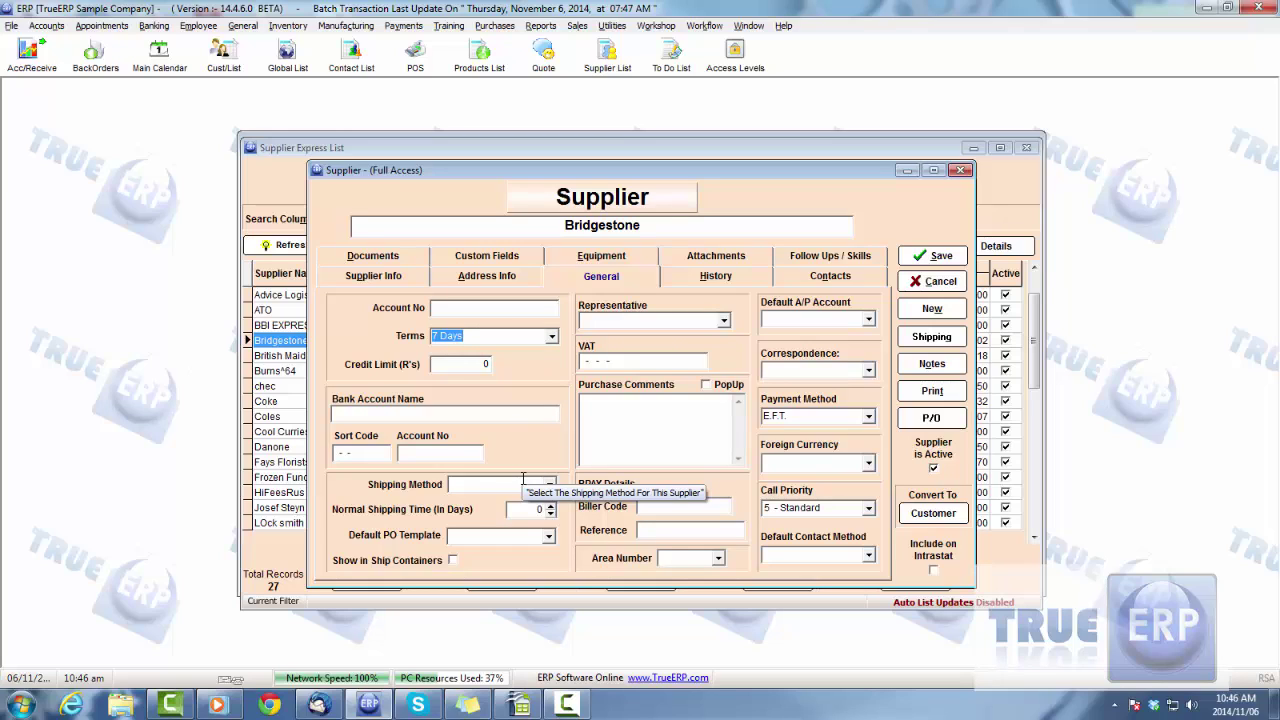
pyautogui.click(868, 418)
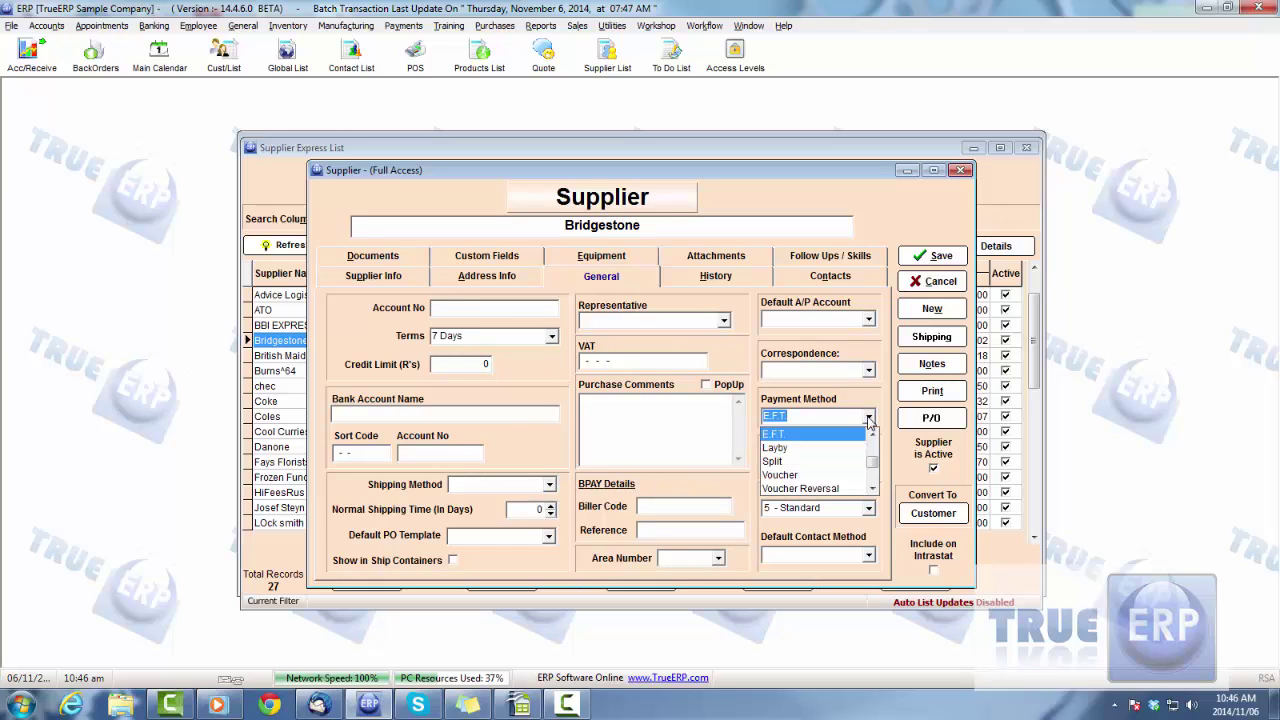
pyautogui.click(868, 418)
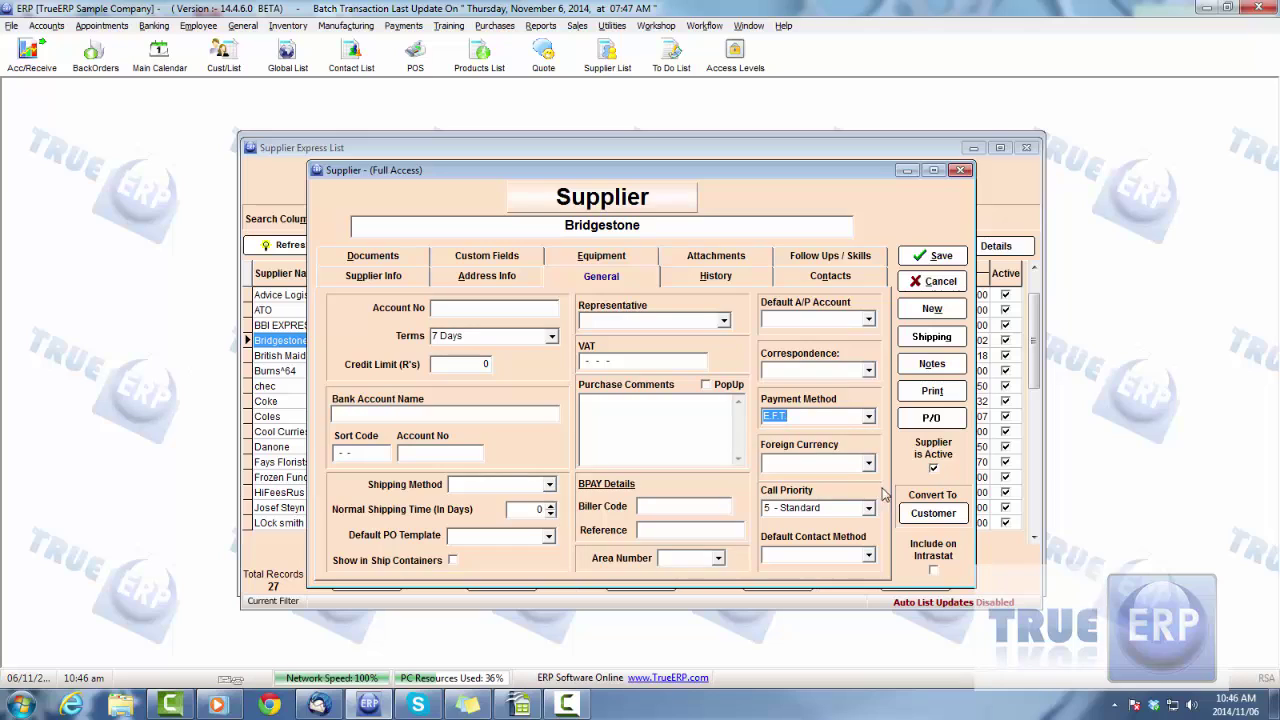
pyautogui.click(869, 465)
pyautogui.click(869, 465)
# Browse Bridgestone's transaction history, view the purchase order dated 15/10/2014, and cancel out of it.
pyautogui.click(714, 277)
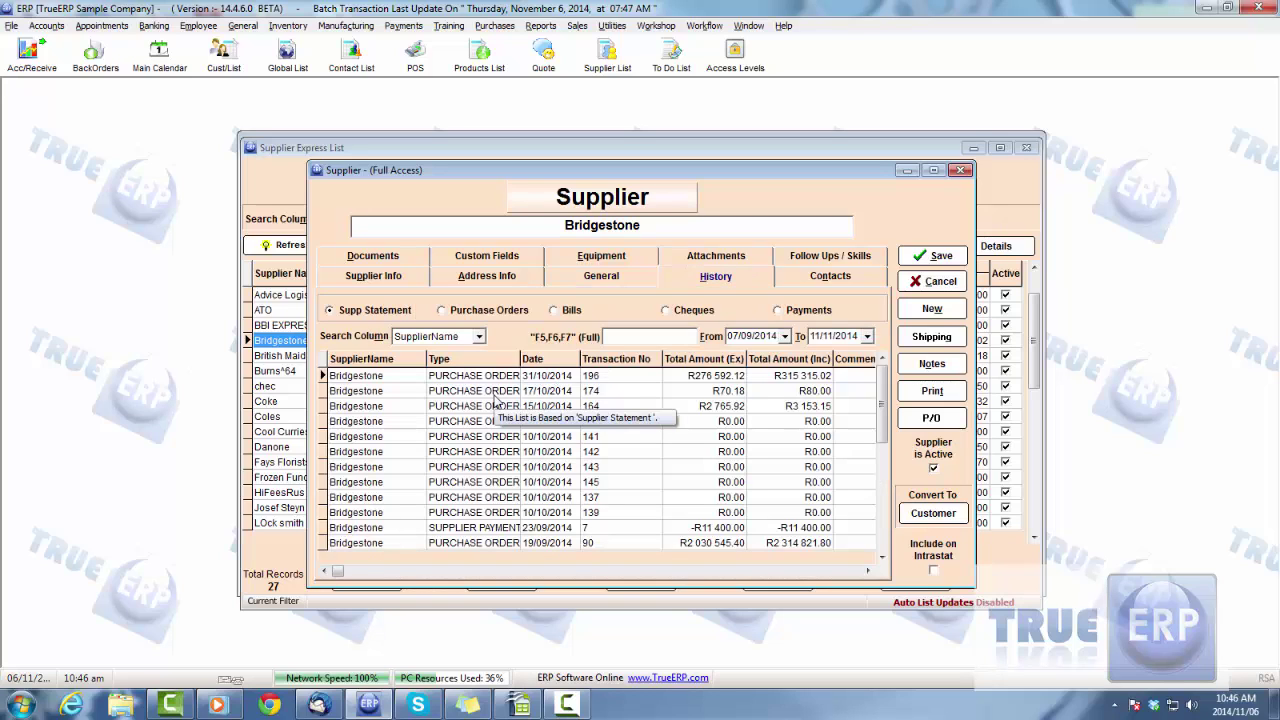
pyautogui.click(453, 437)
pyautogui.press('Down')
pyautogui.press('Down')
pyautogui.press('Down')
pyautogui.press('Down')
pyautogui.press('Down')
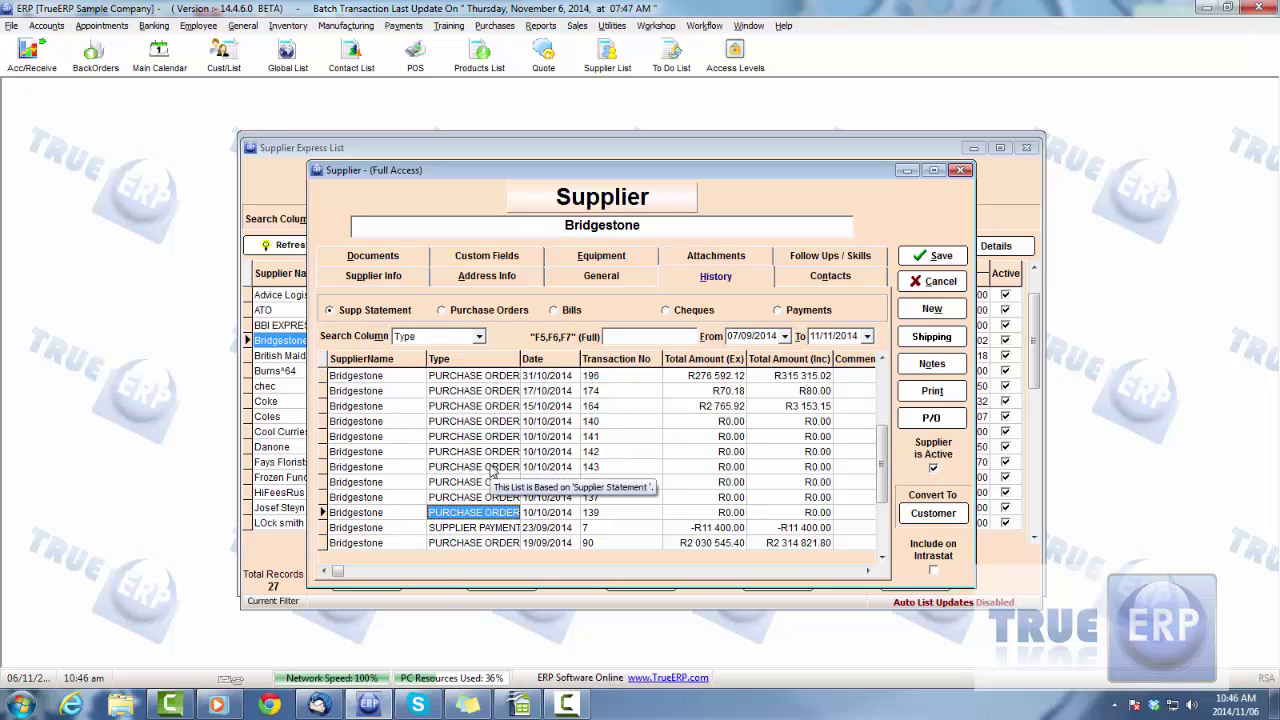
pyautogui.doubleClick(484, 407)
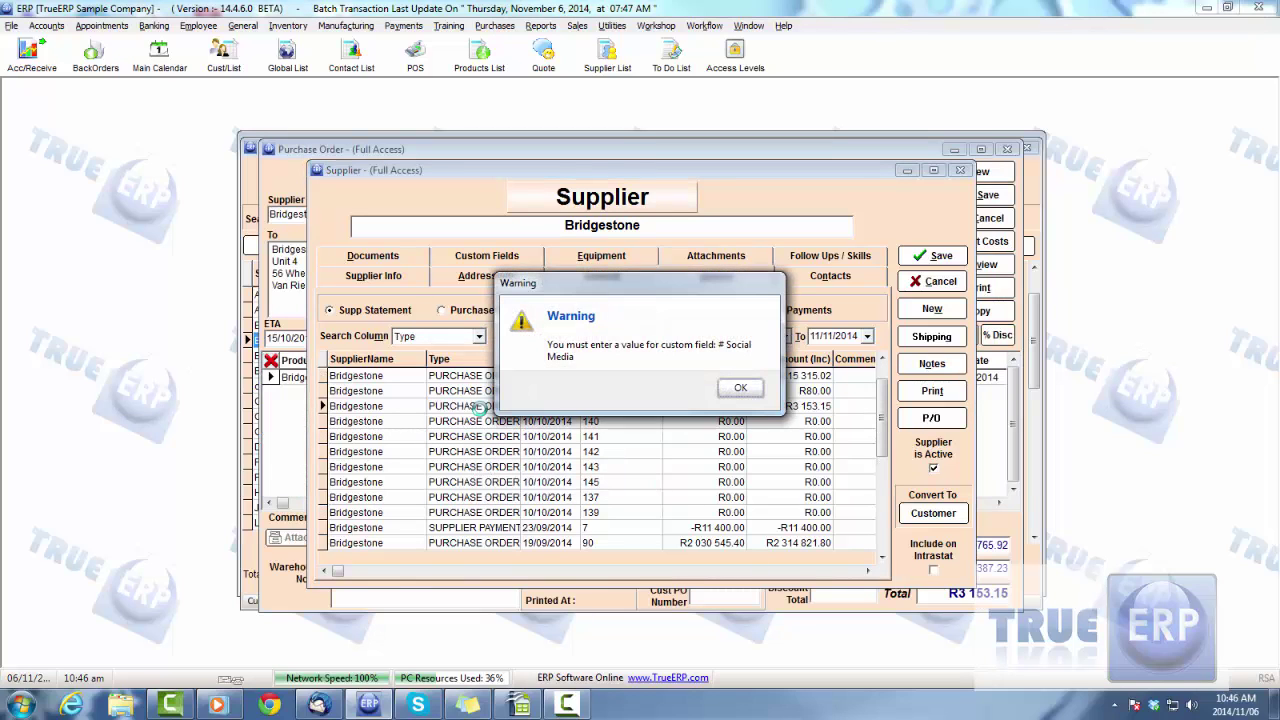
pyautogui.click(737, 395)
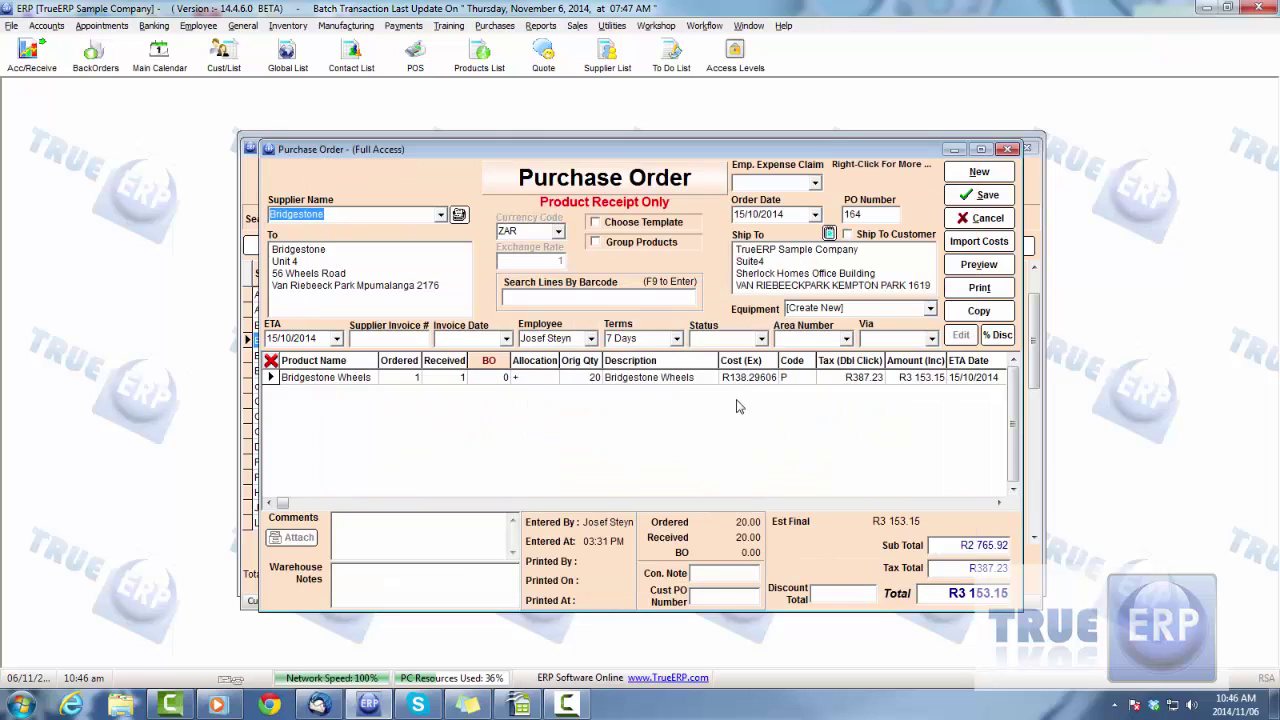
pyautogui.click(955, 218)
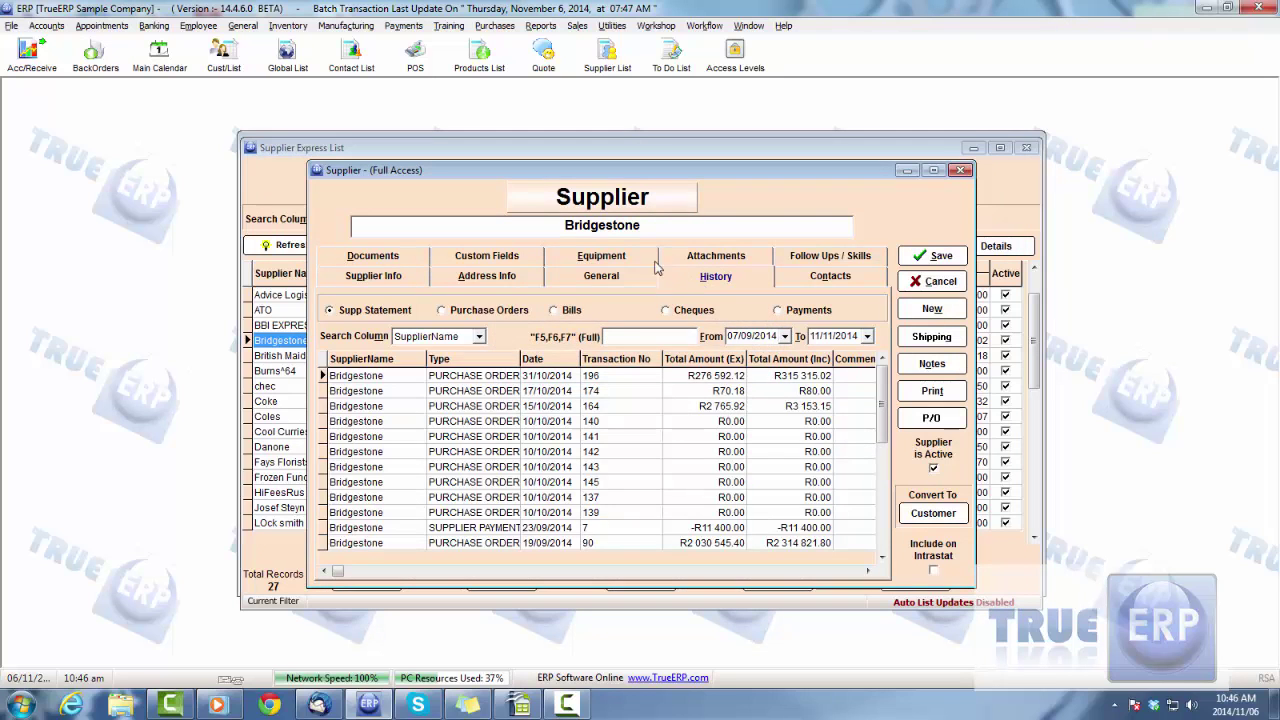
# Look over Bridgestone's equipment and documents, including the equipment name choices, and close the record and the supplier list.
pyautogui.click(645, 262)
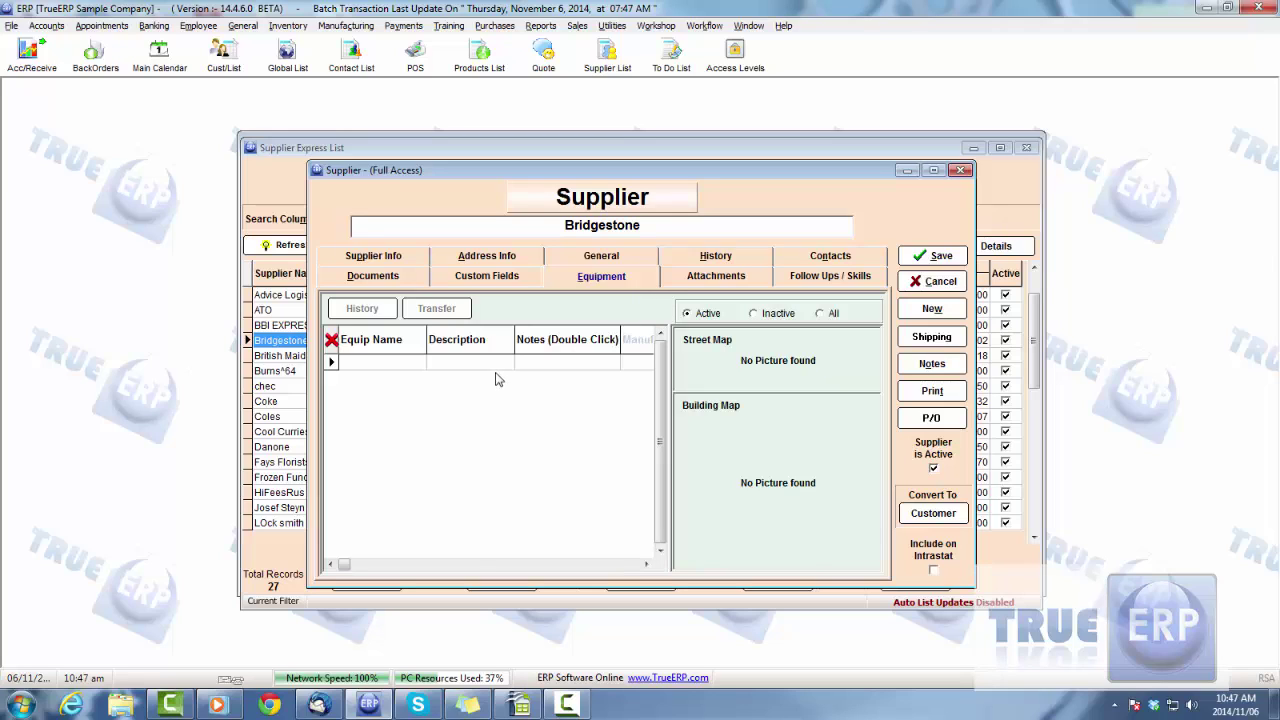
pyautogui.click(397, 364)
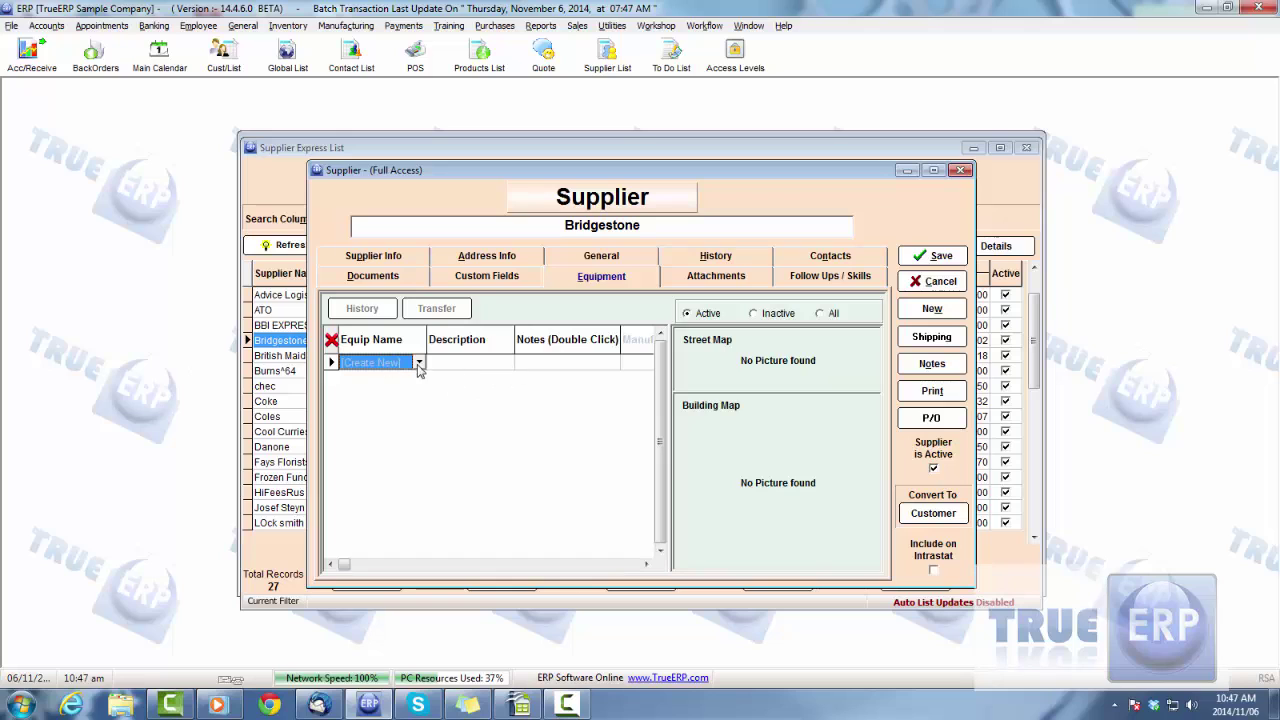
pyautogui.click(419, 363)
pyautogui.click(424, 366)
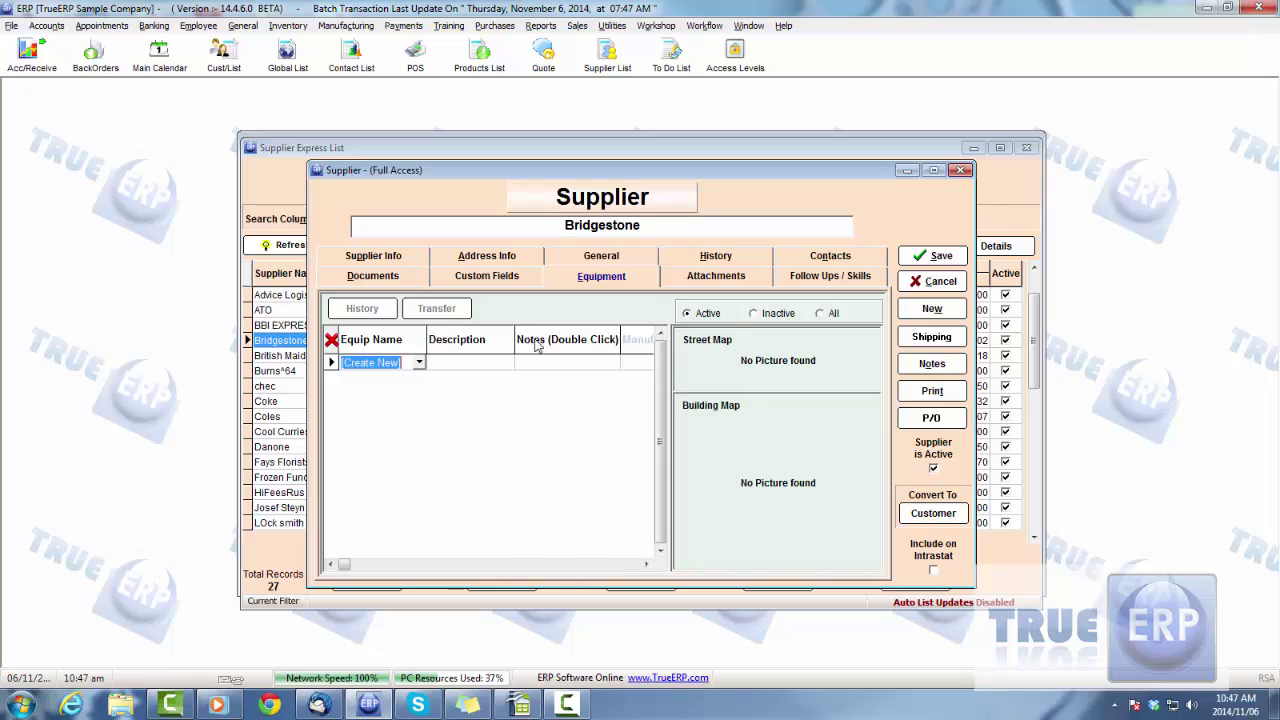
pyautogui.click(398, 262)
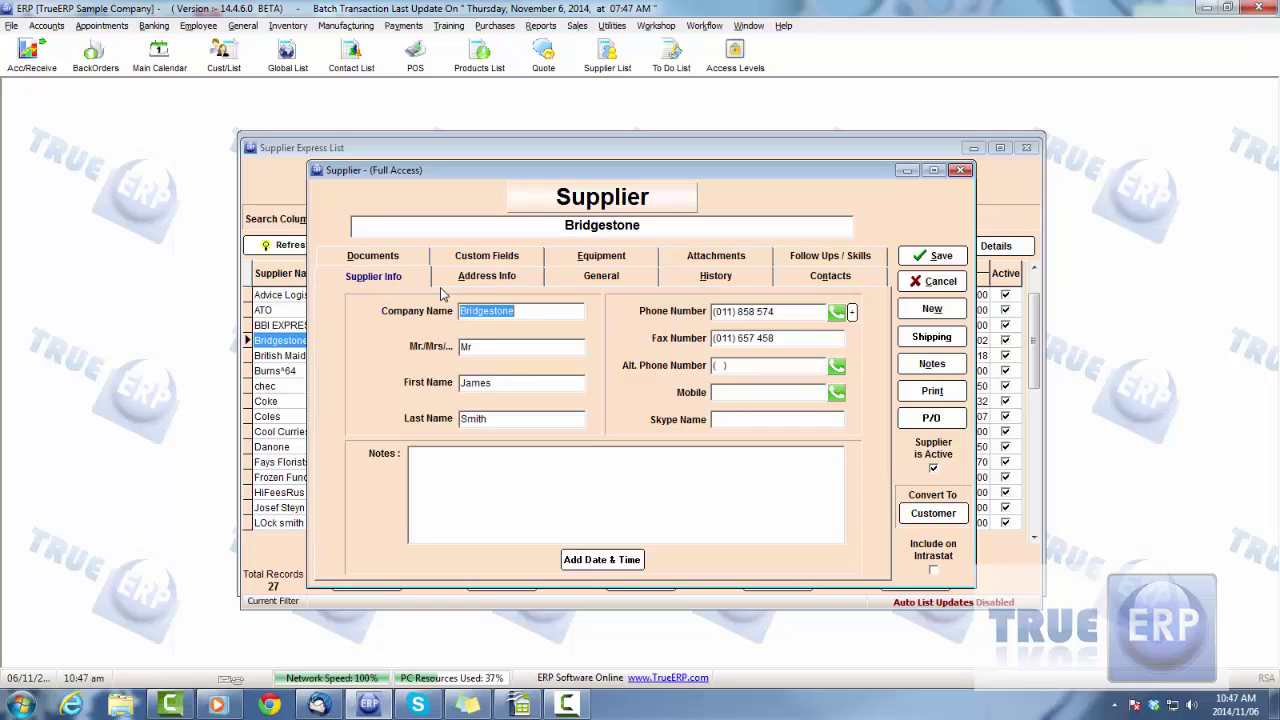
pyautogui.click(390, 258)
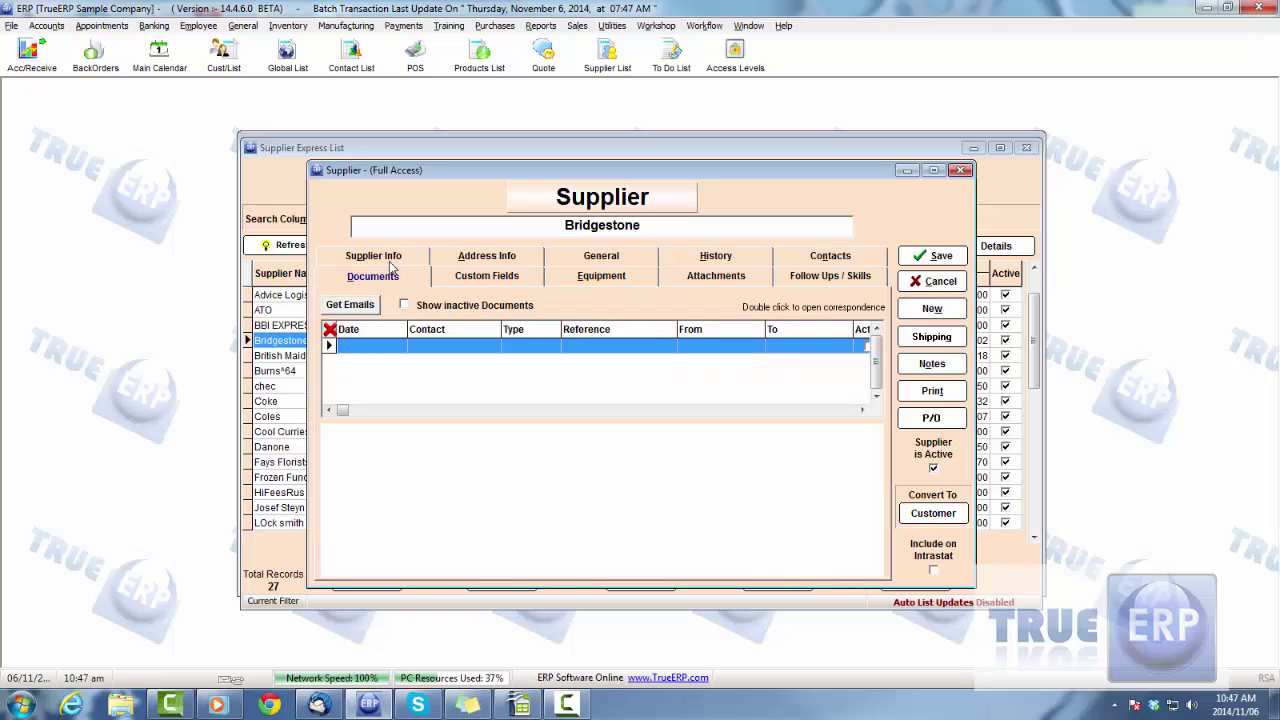
pyautogui.click(928, 285)
pyautogui.click(930, 586)
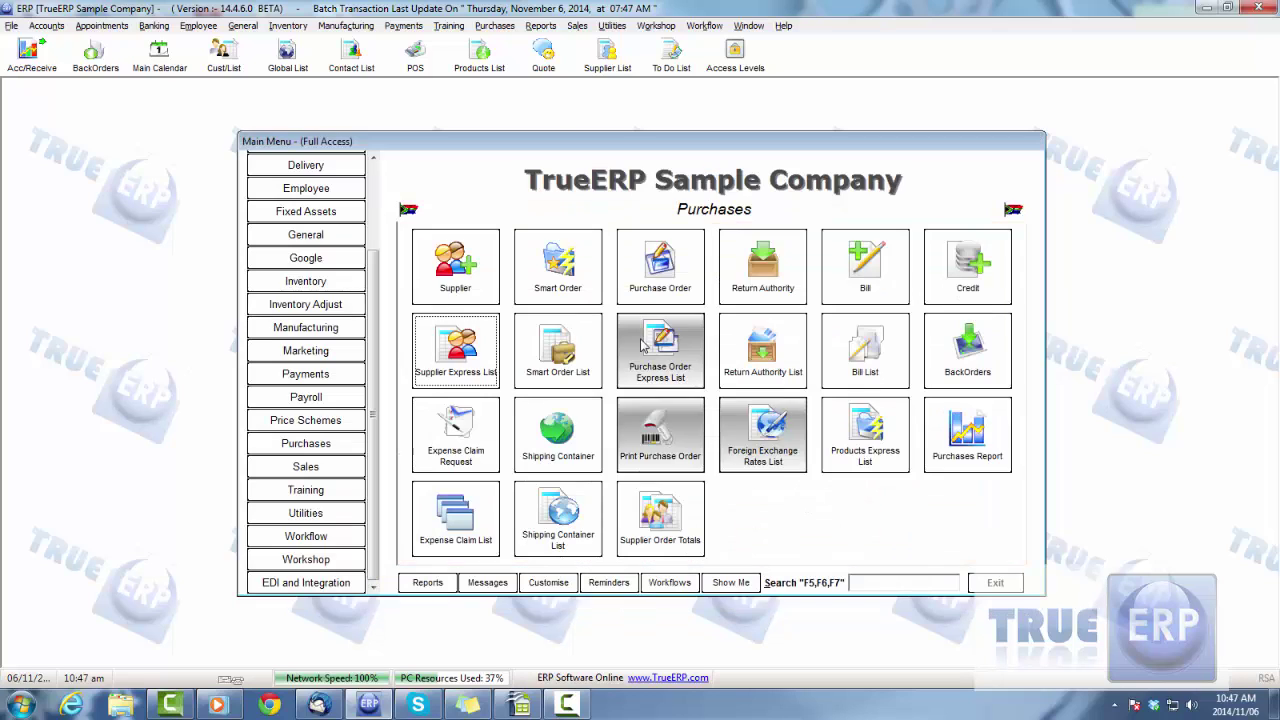
# Open a blank supplier form, view its address and contacts sections, and open and cancel a new contact form.
pyautogui.click(456, 266)
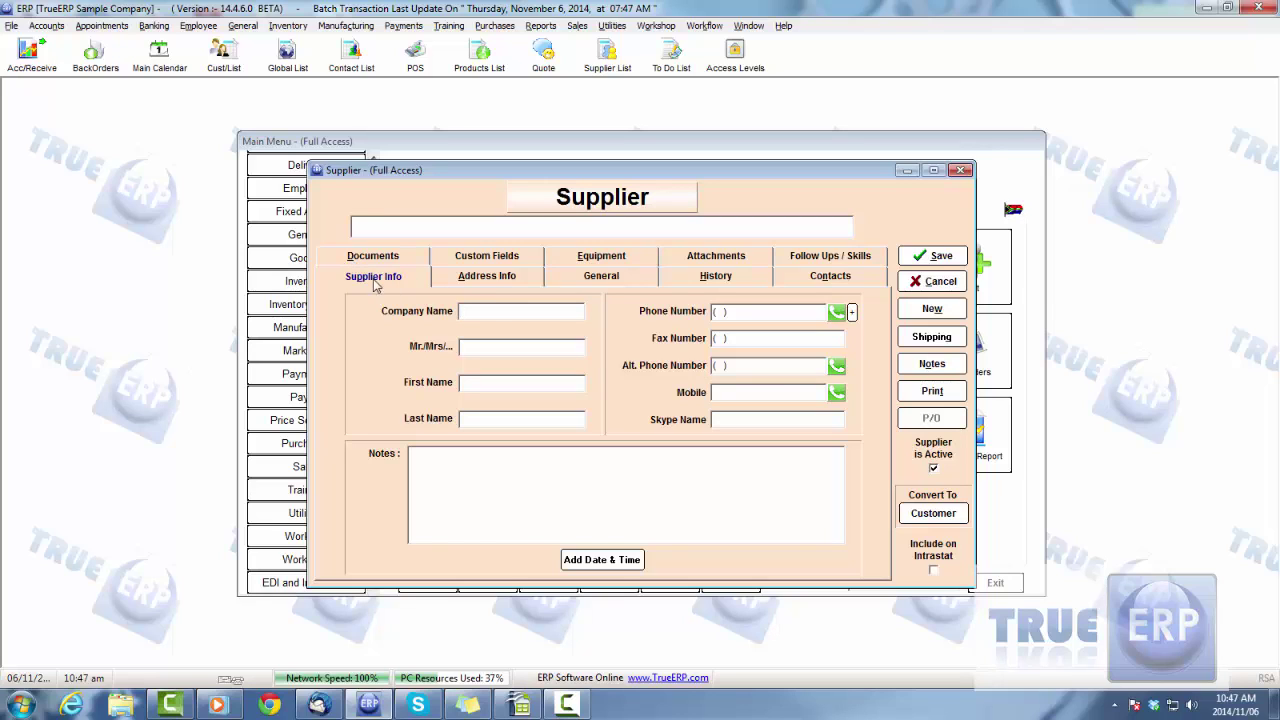
pyautogui.click(501, 282)
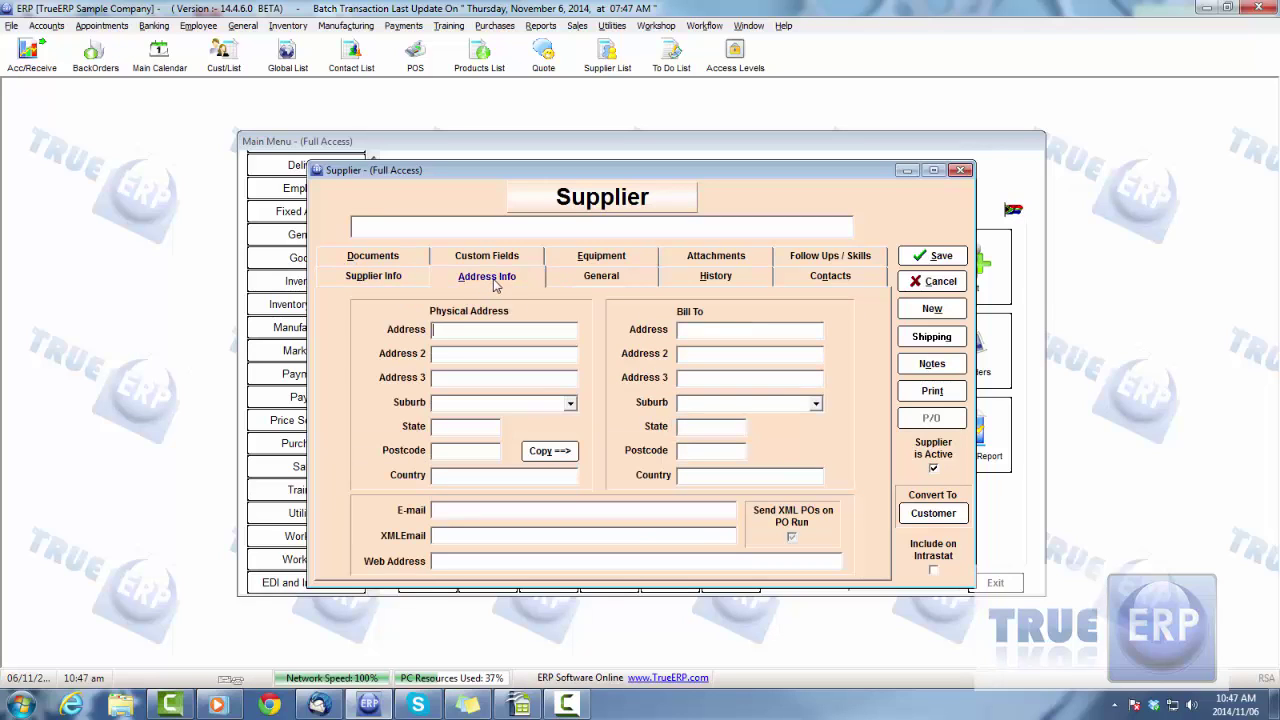
pyautogui.click(831, 283)
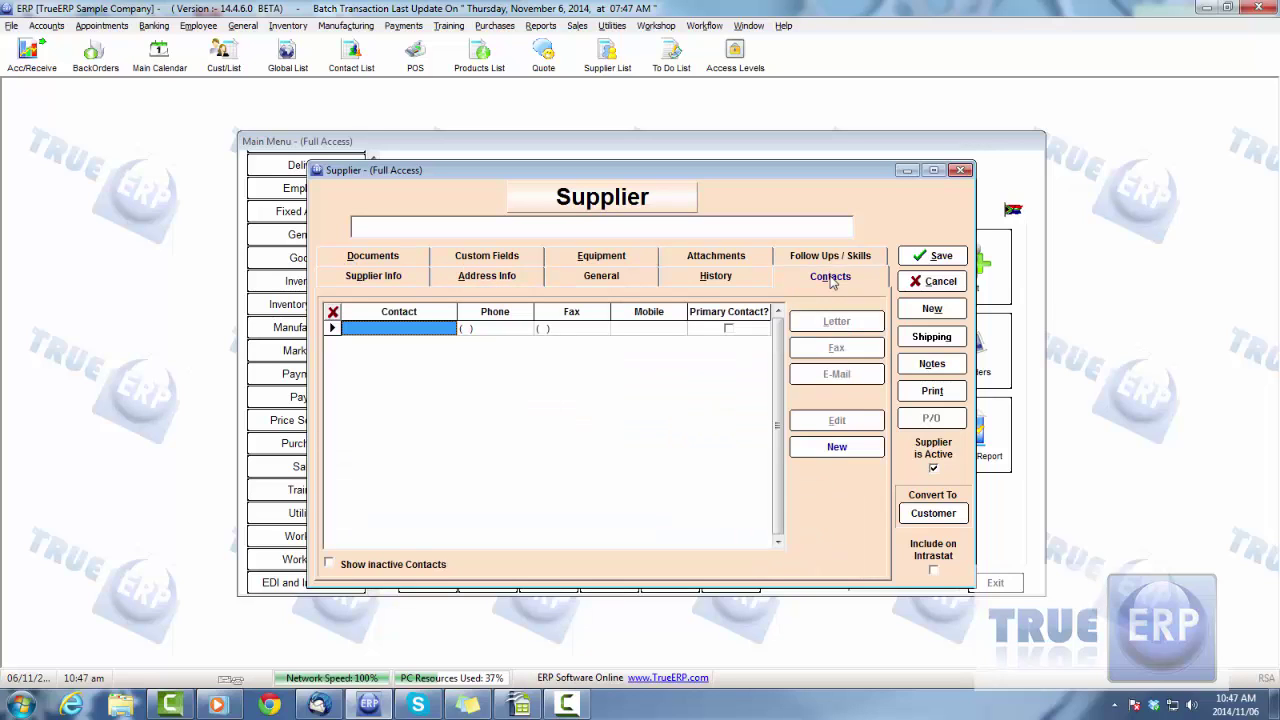
pyautogui.click(846, 449)
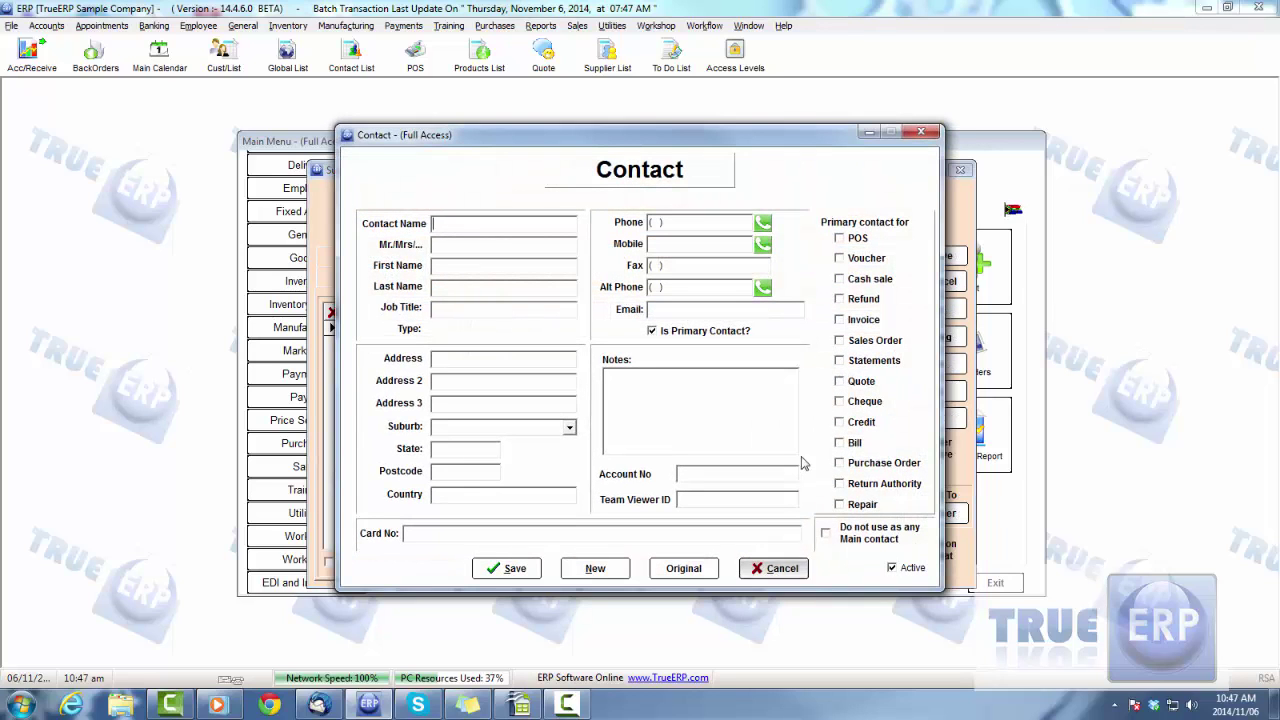
pyautogui.click(776, 569)
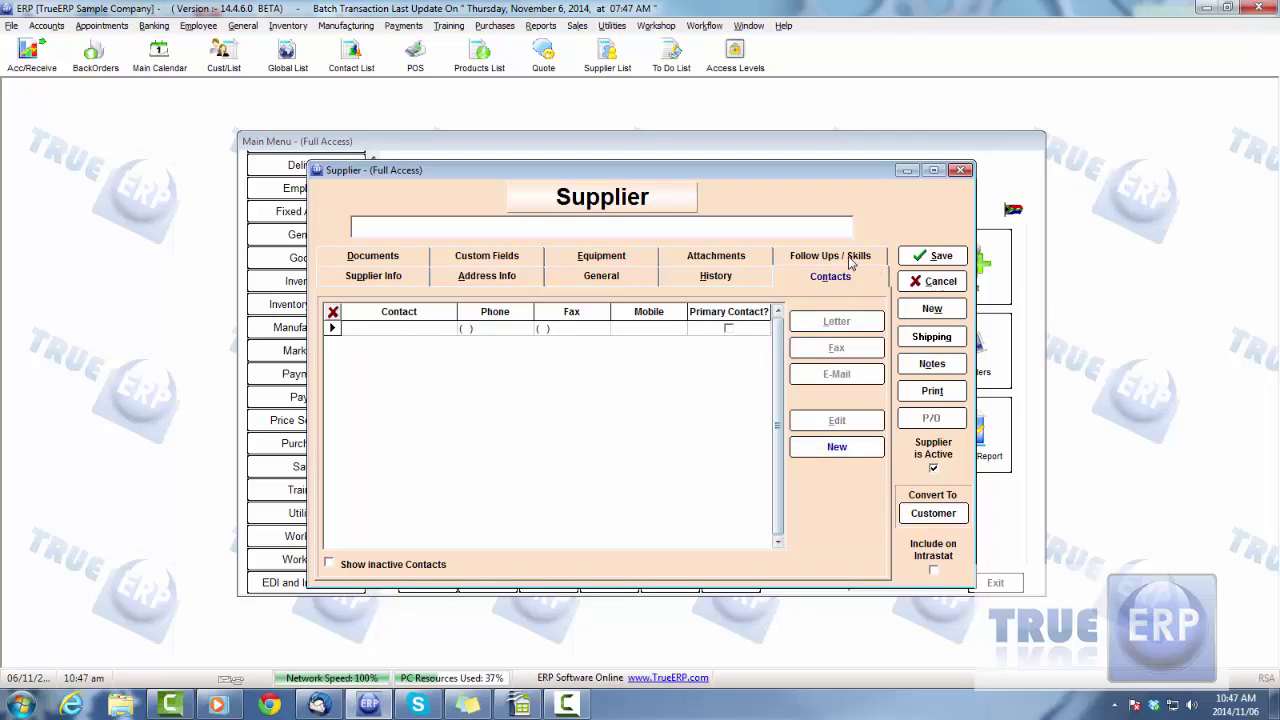
# Return to the blank supplier form's address and supplier information, and cancel out of the form.
pyautogui.click(487, 278)
pyautogui.click(387, 280)
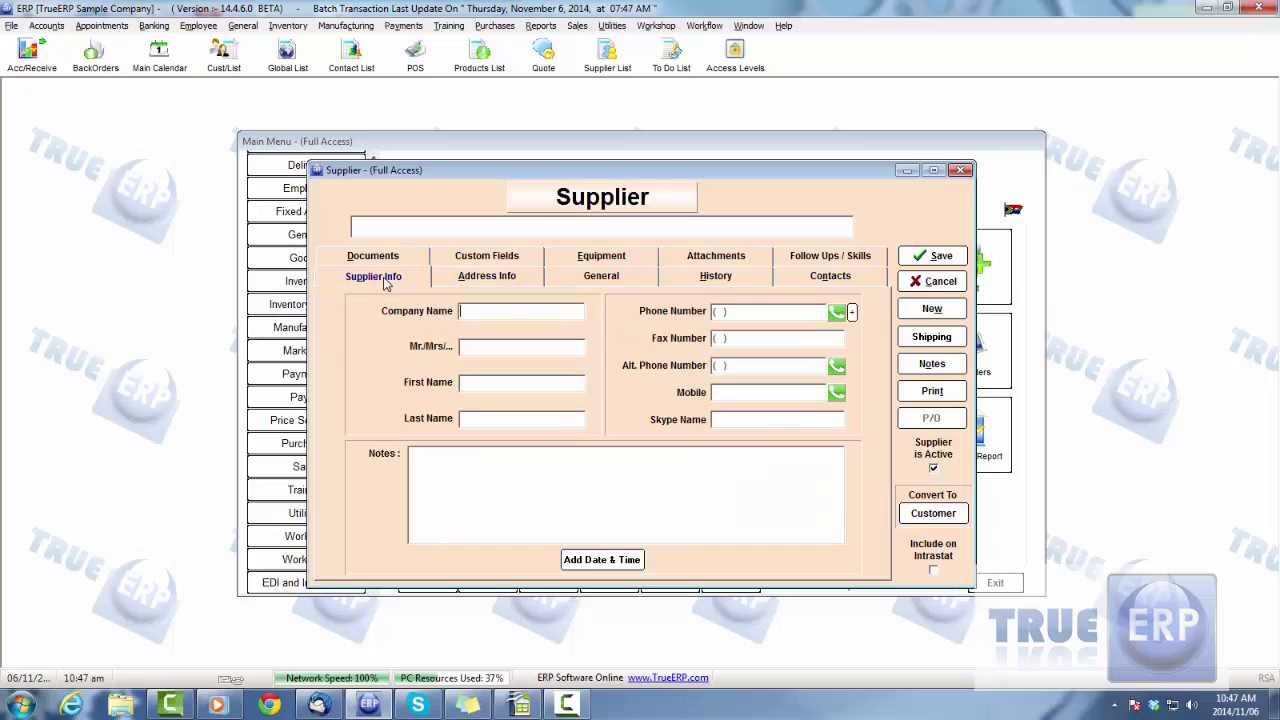
pyautogui.click(938, 281)
pyautogui.click(693, 392)
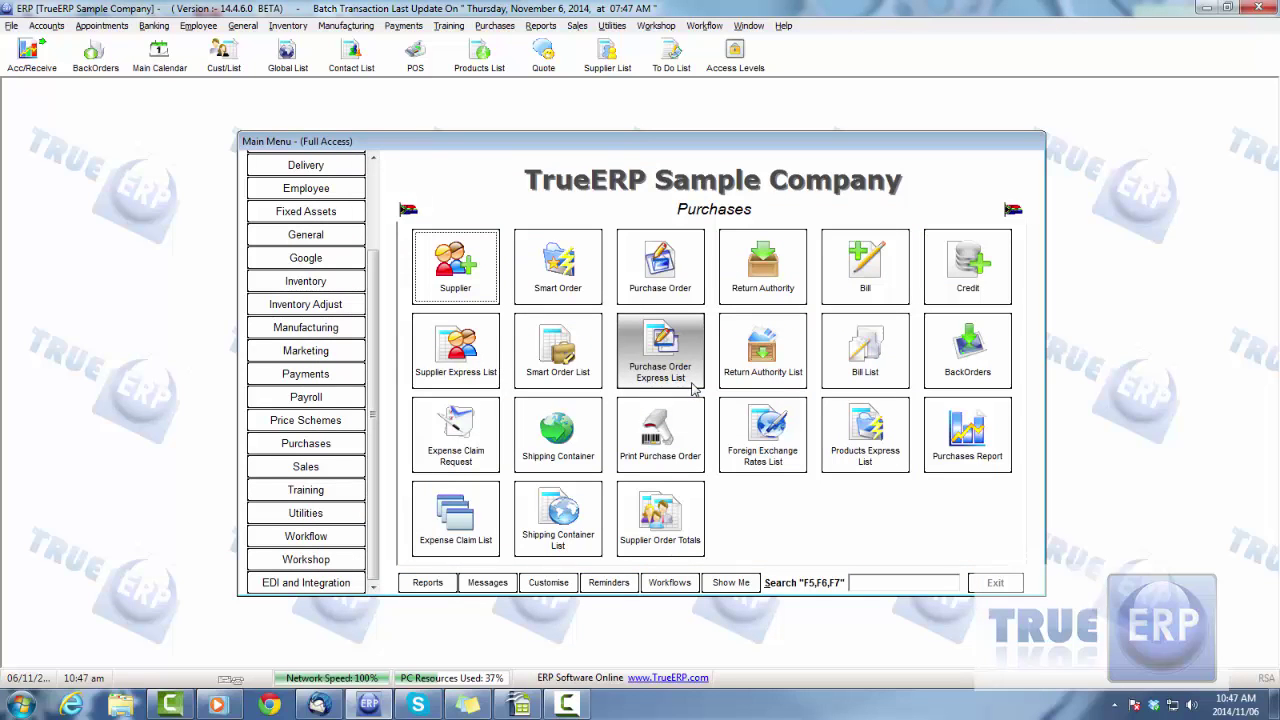
pyautogui.moveTo(607, 143)
pyautogui.mouseDown()
pyautogui.moveTo(620, 146)
pyautogui.moveTo(608, 139)
pyautogui.mouseUp()
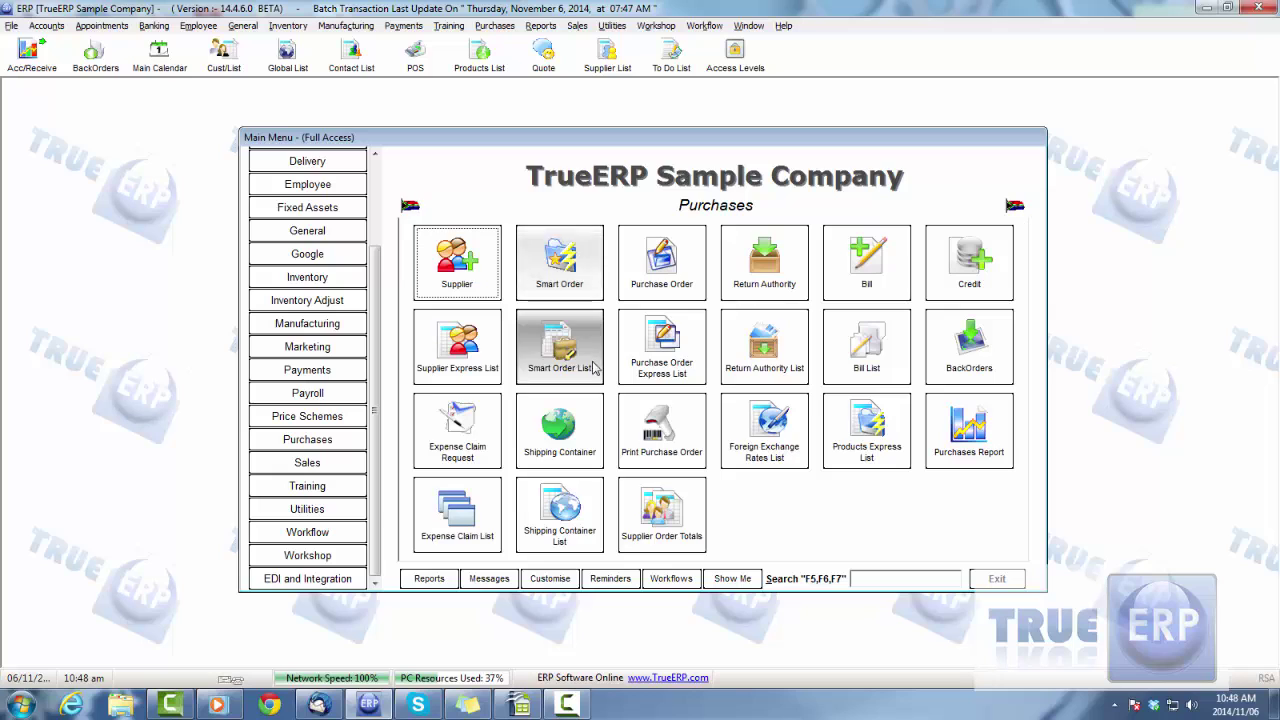
# Open the Smart Order List, look through the completed smart orders down to the oldest entry, and close the list.
pyautogui.click(559, 345)
pyautogui.click(293, 246)
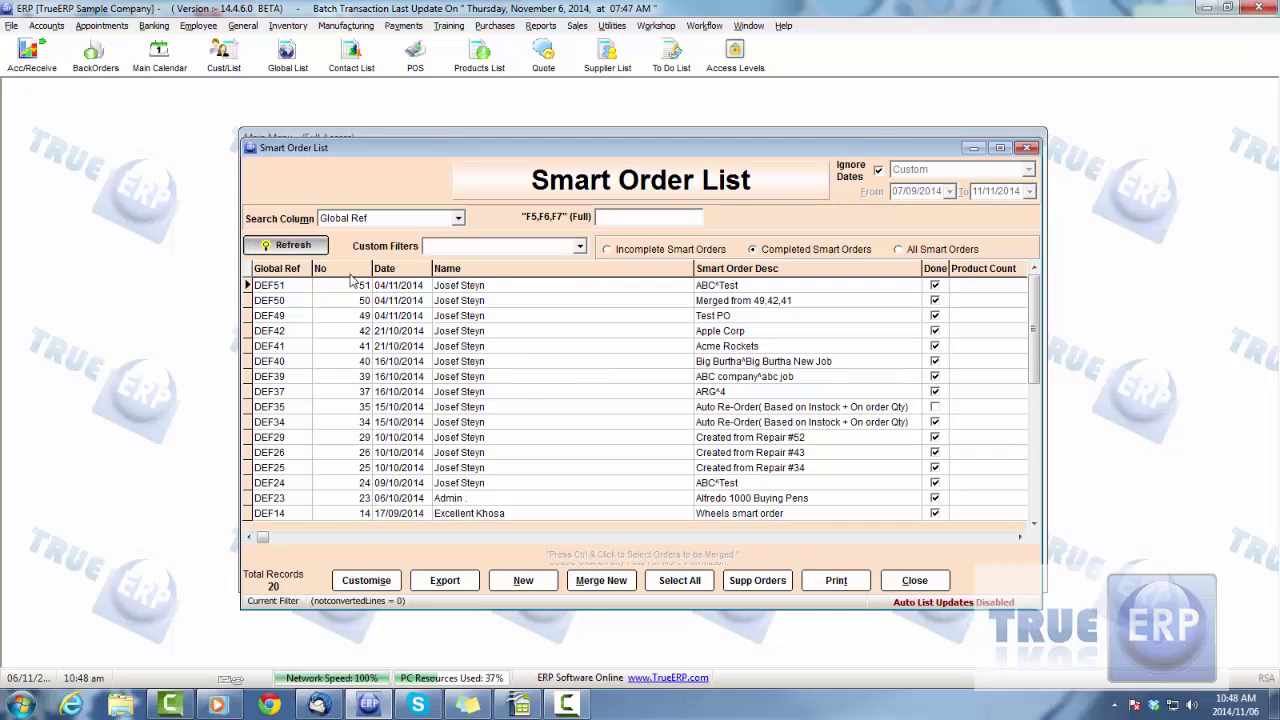
pyautogui.click(559, 289)
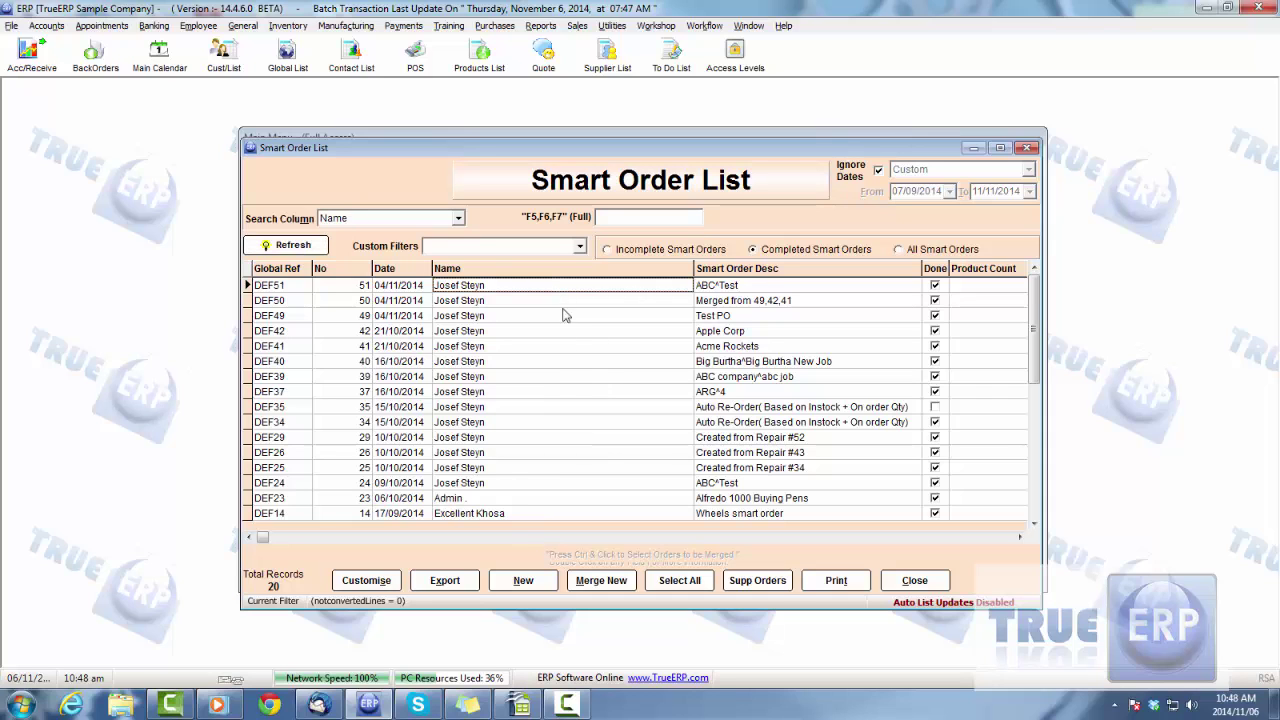
pyautogui.scroll(-19, 549, 387)
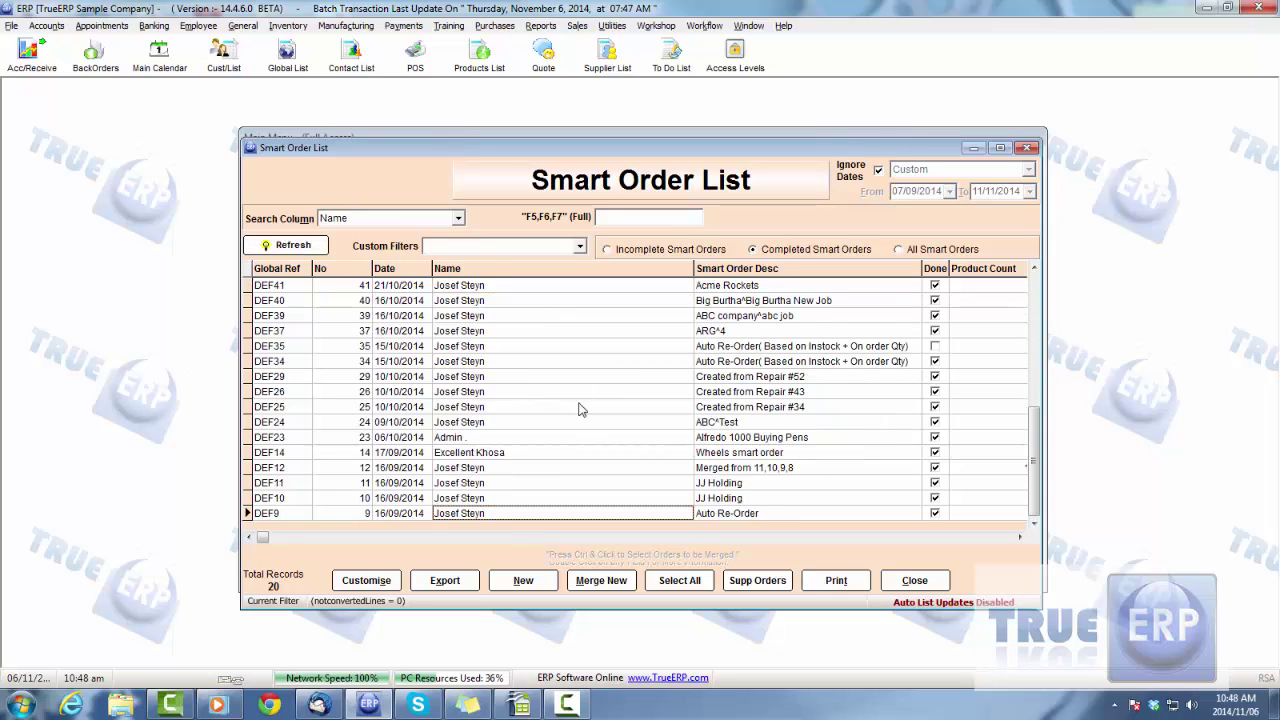
pyautogui.moveTo(624, 152); pyautogui.dragTo(625, 145)
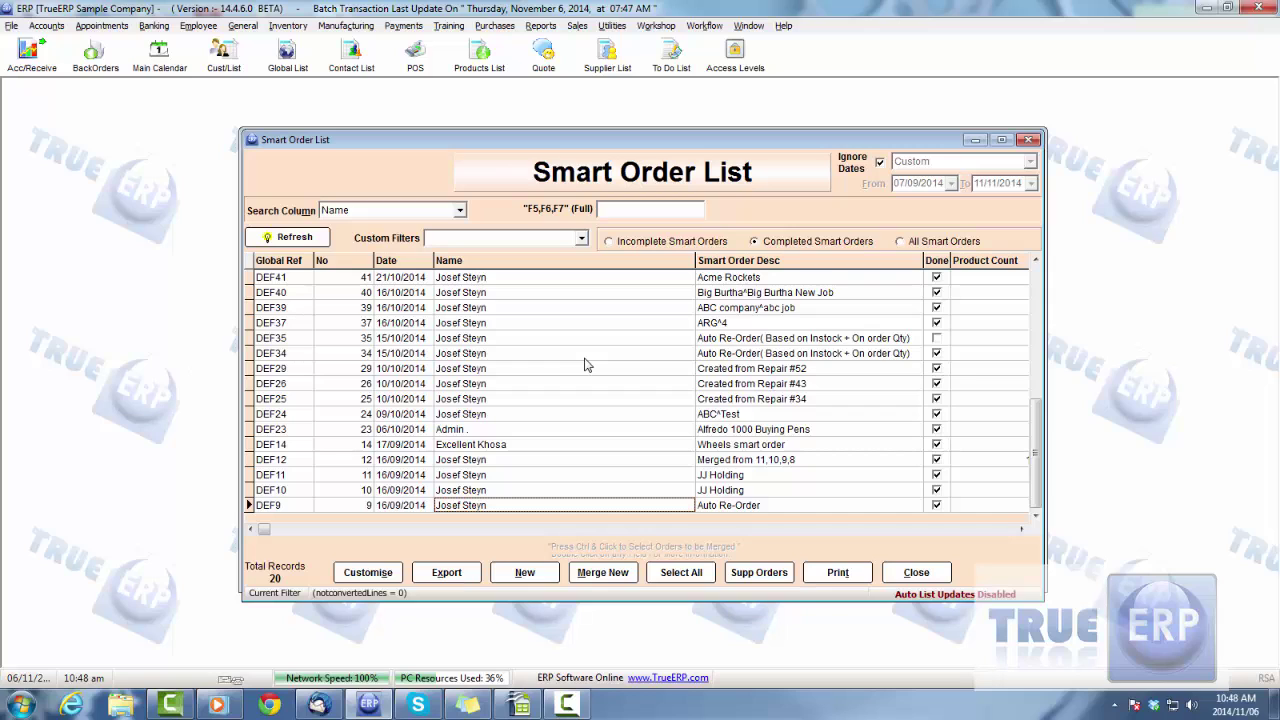
pyautogui.click(896, 578)
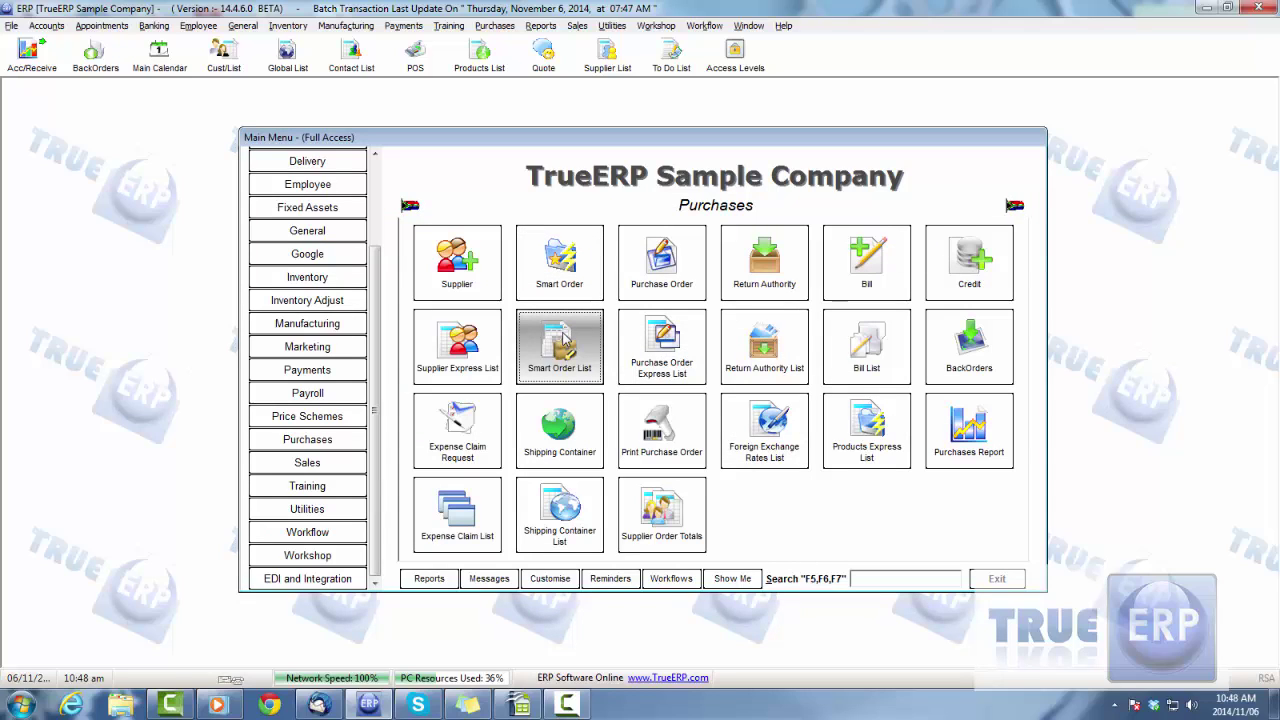
# Open a blank purchase order to view its layout and cancel out of it.
pyautogui.click(659, 276)
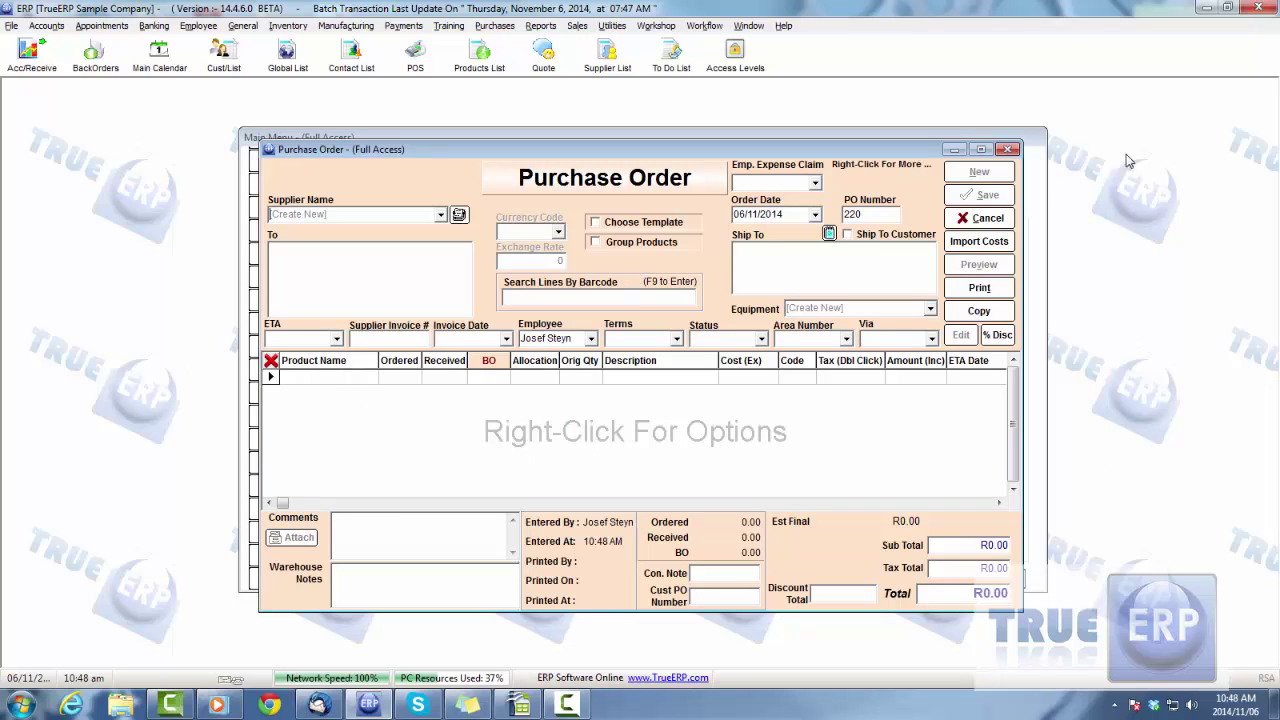
pyautogui.click(1001, 220)
pyautogui.click(688, 387)
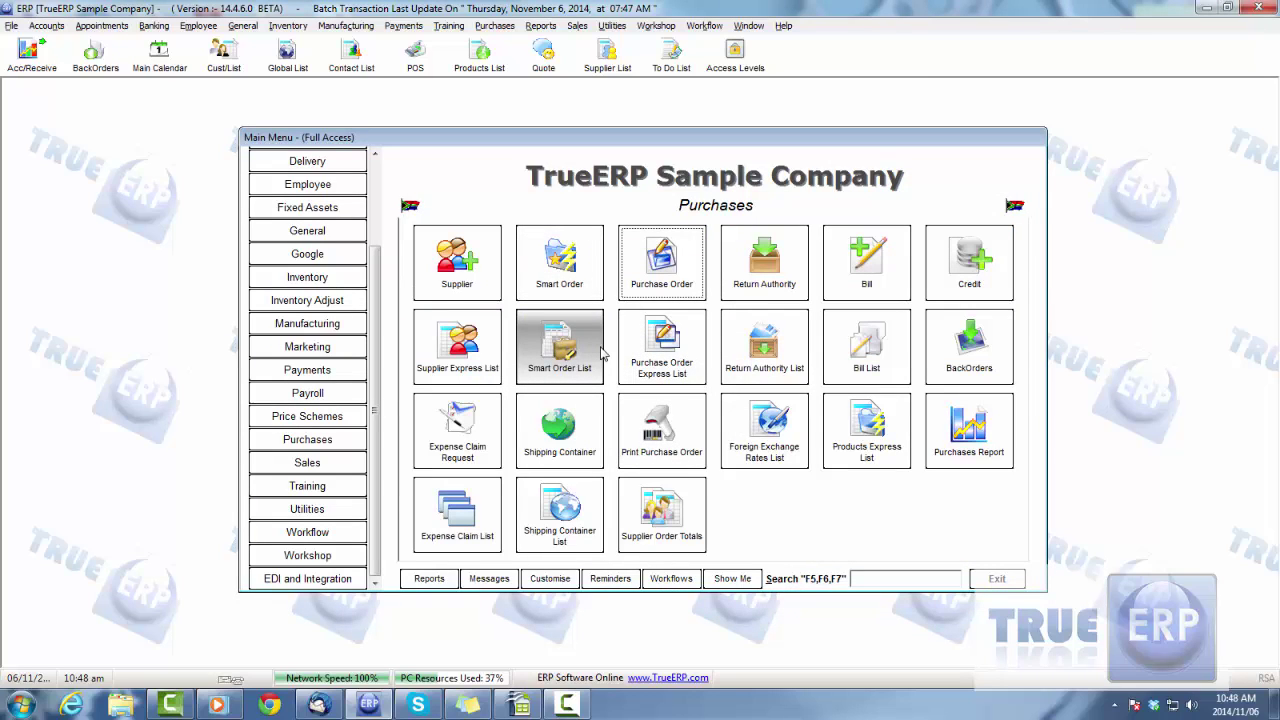
pyautogui.click(879, 283)
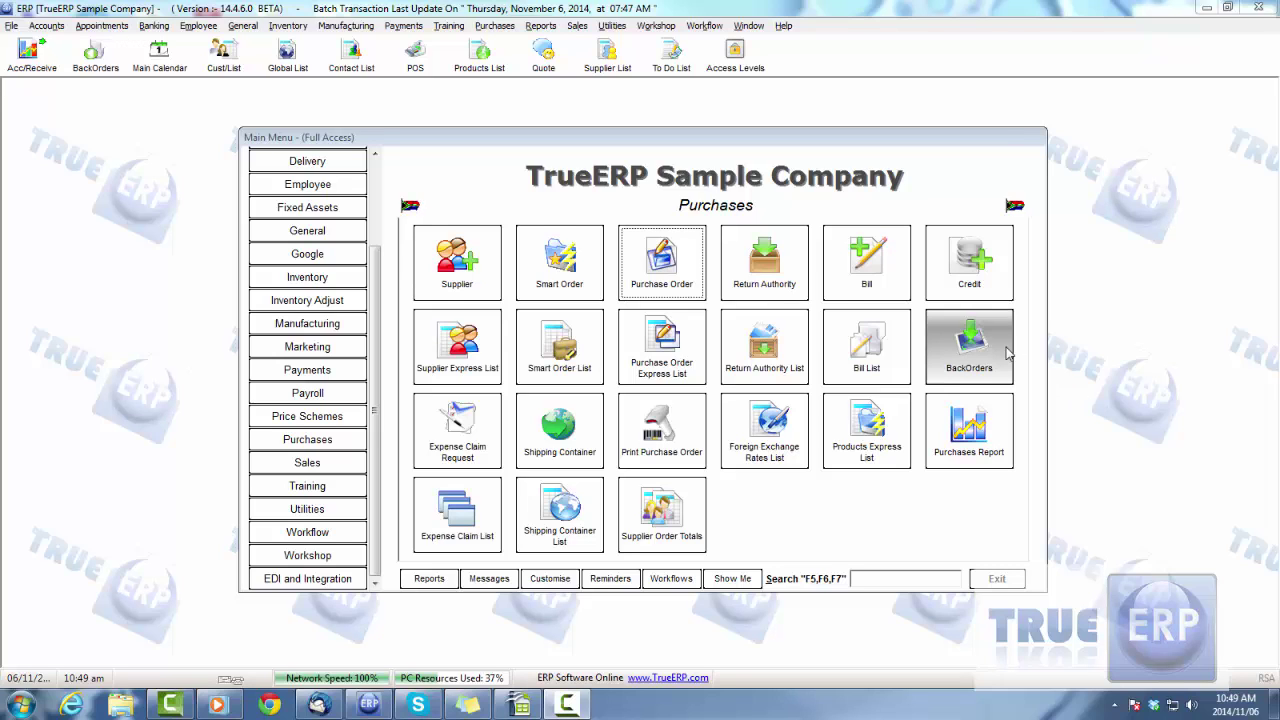
# Start a new smart order with the product 400 Tile Lightbeam and set its quantity to purchase to 5.
pyautogui.click(560, 270)
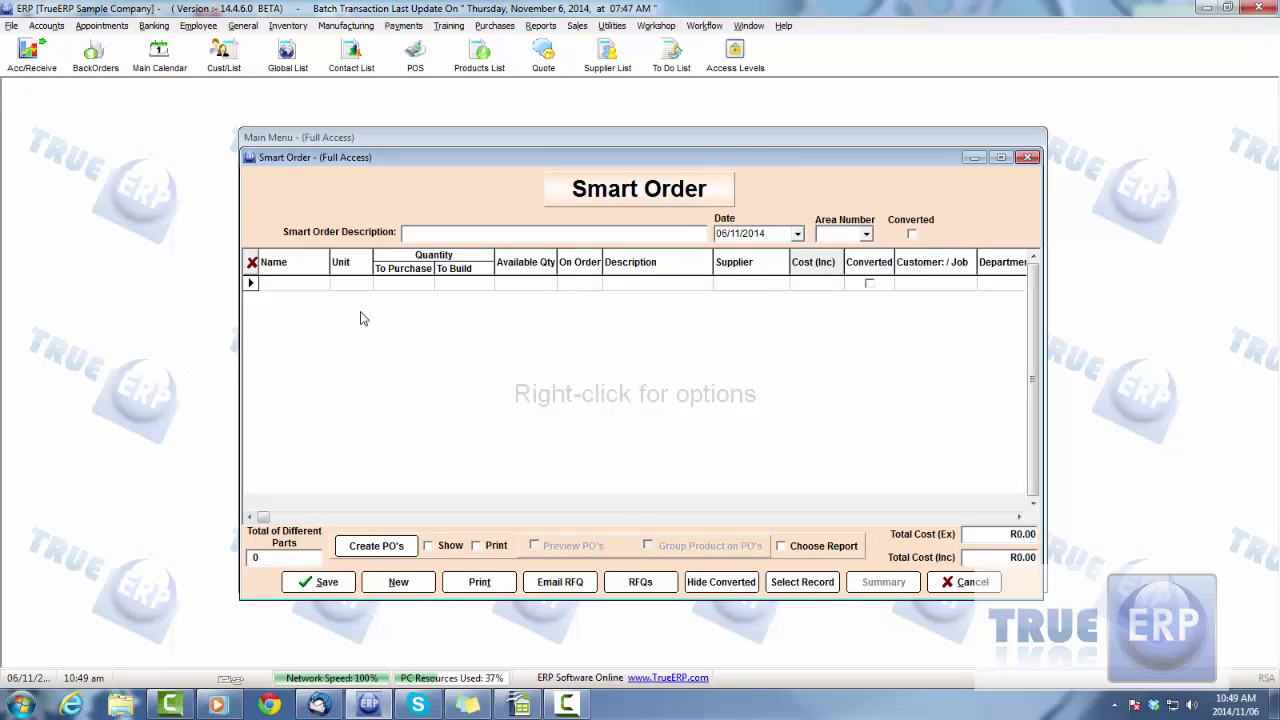
pyautogui.click(316, 290)
pyautogui.click(321, 283)
pyautogui.click(300, 330)
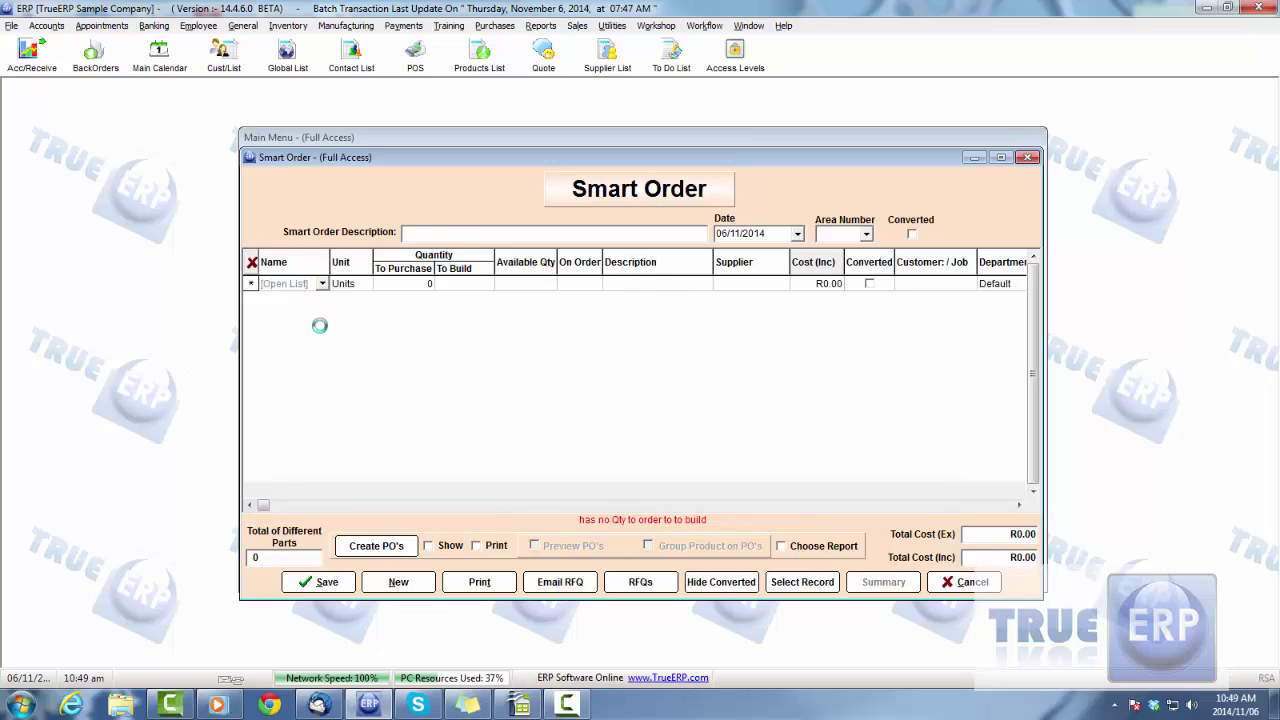
pyautogui.click(310, 347)
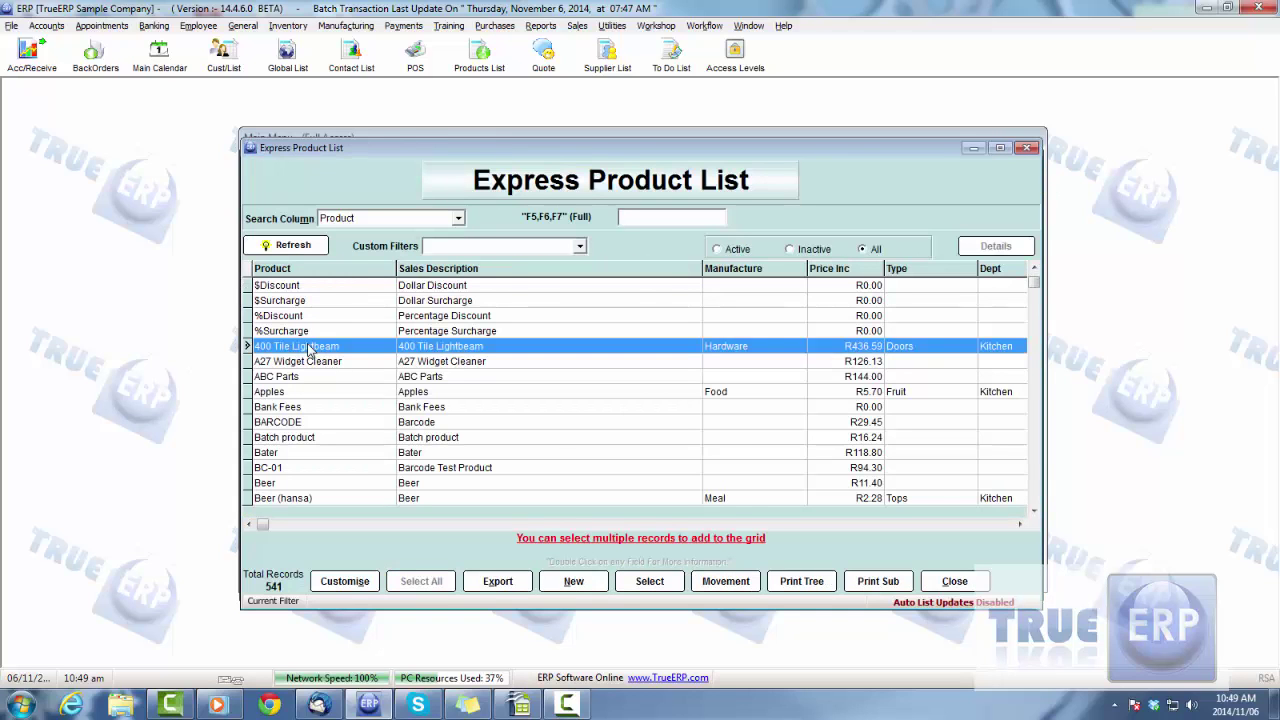
pyautogui.doubleClick(310, 347)
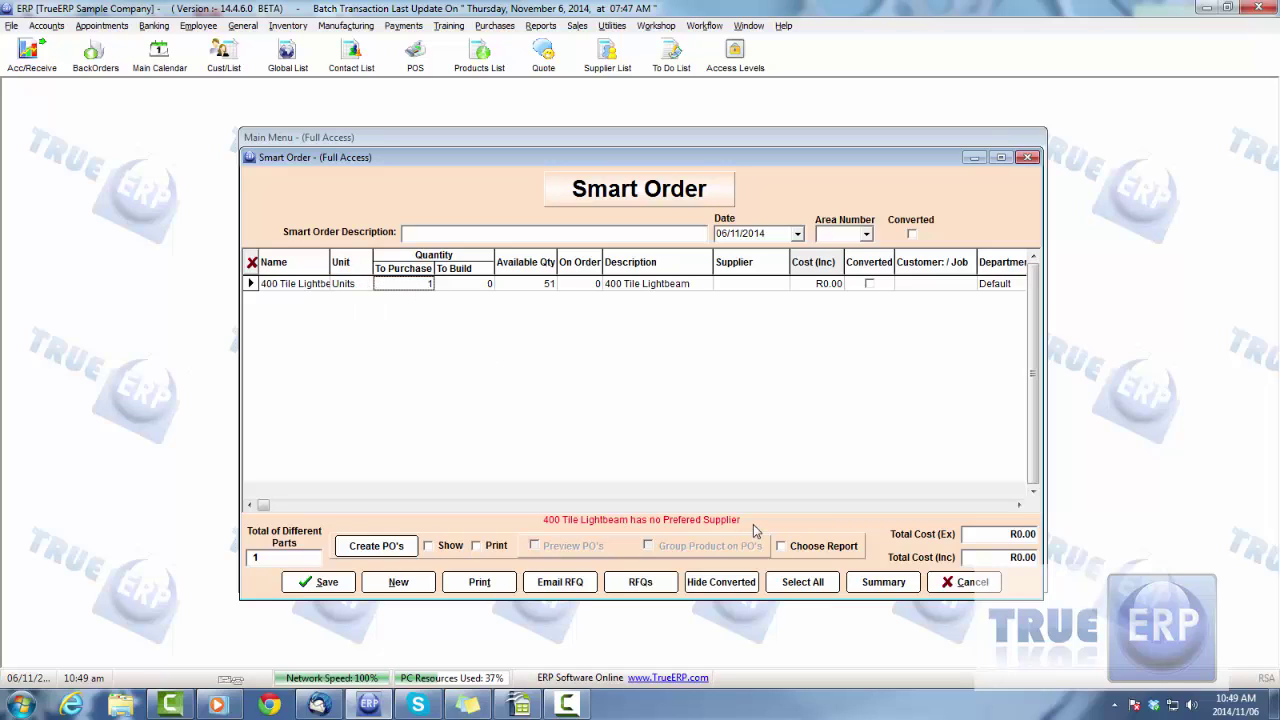
pyautogui.click(415, 283)
pyautogui.write('5')
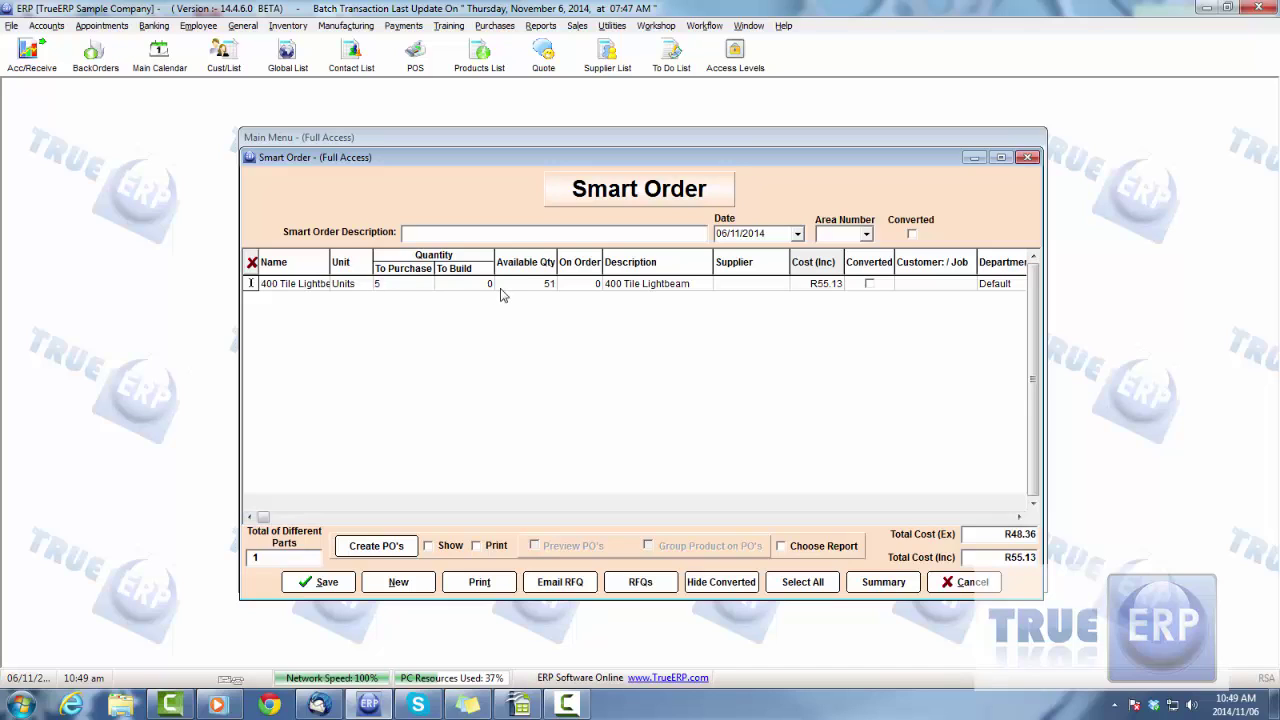
pyautogui.click(445, 283)
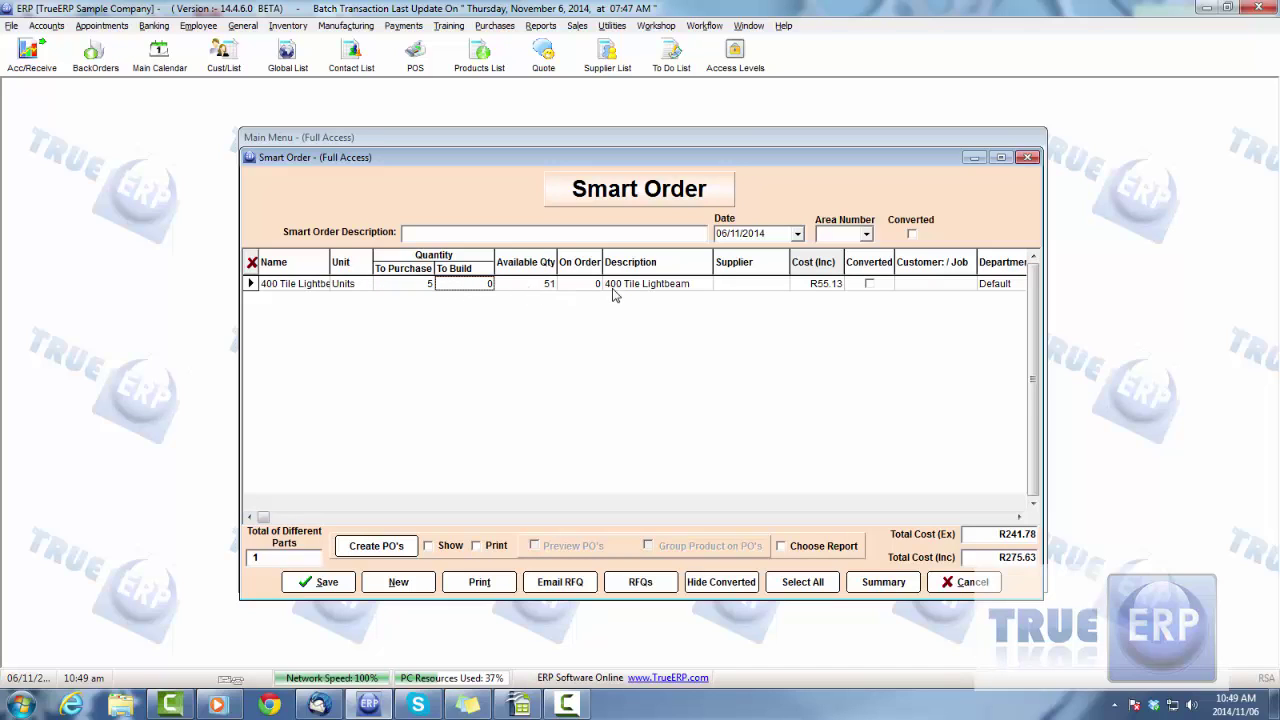
# Assign Coke from the supplier list as the supplier for the 400 Tile Lightbeam line.
pyautogui.click(773, 285)
pyautogui.click(783, 285)
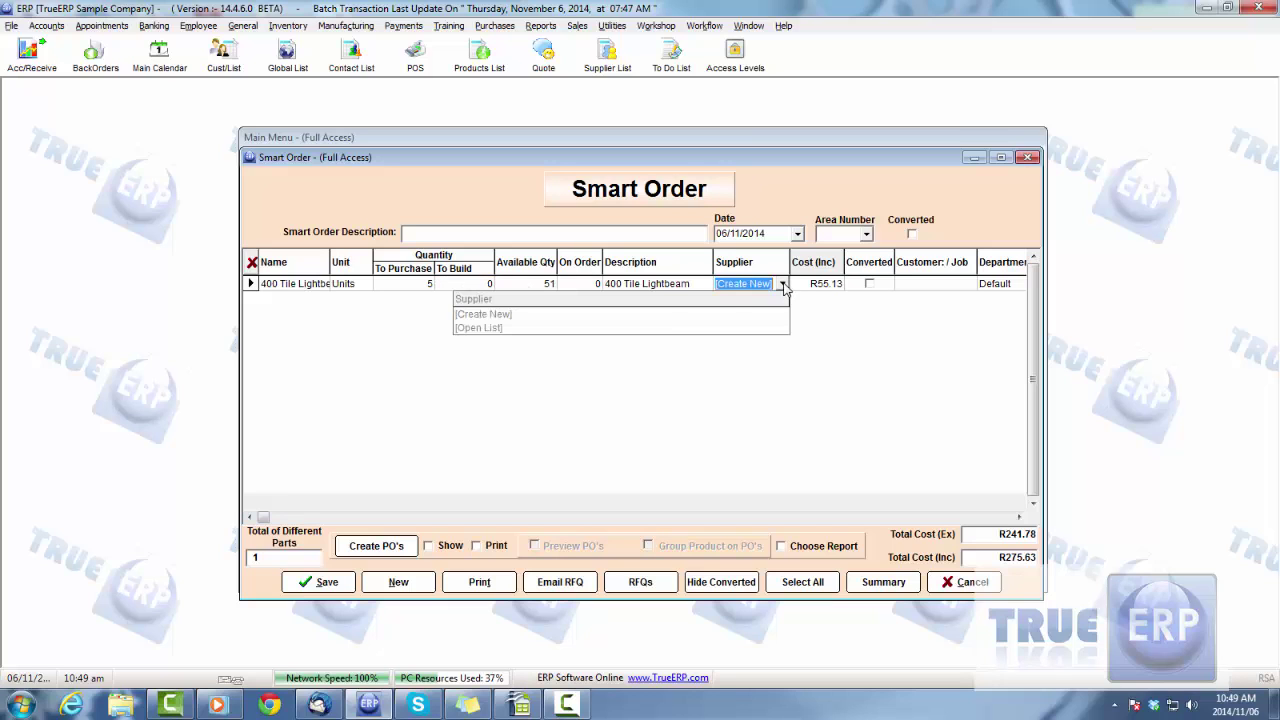
pyautogui.click(528, 329)
pyautogui.doubleClick(305, 402)
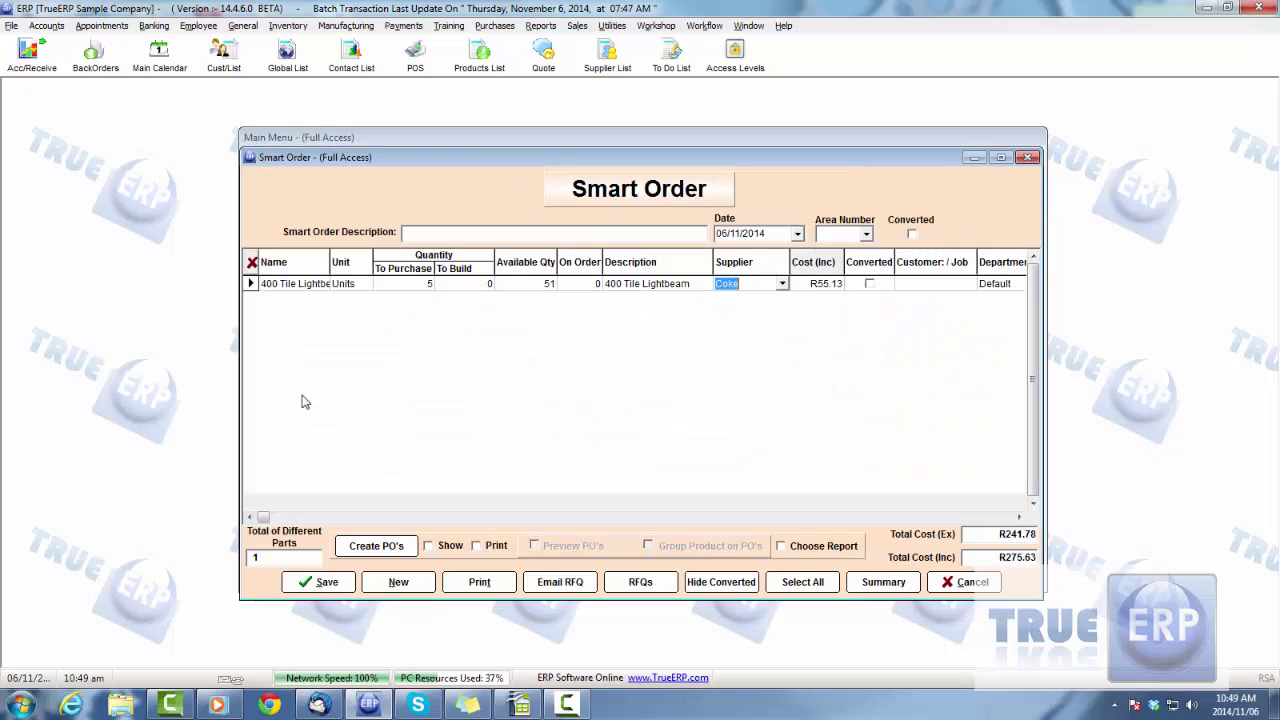
# Examine the remaining columns of the smart order line, from customer/job and department through preferred supplier and the supplier product details.
pyautogui.click(924, 284)
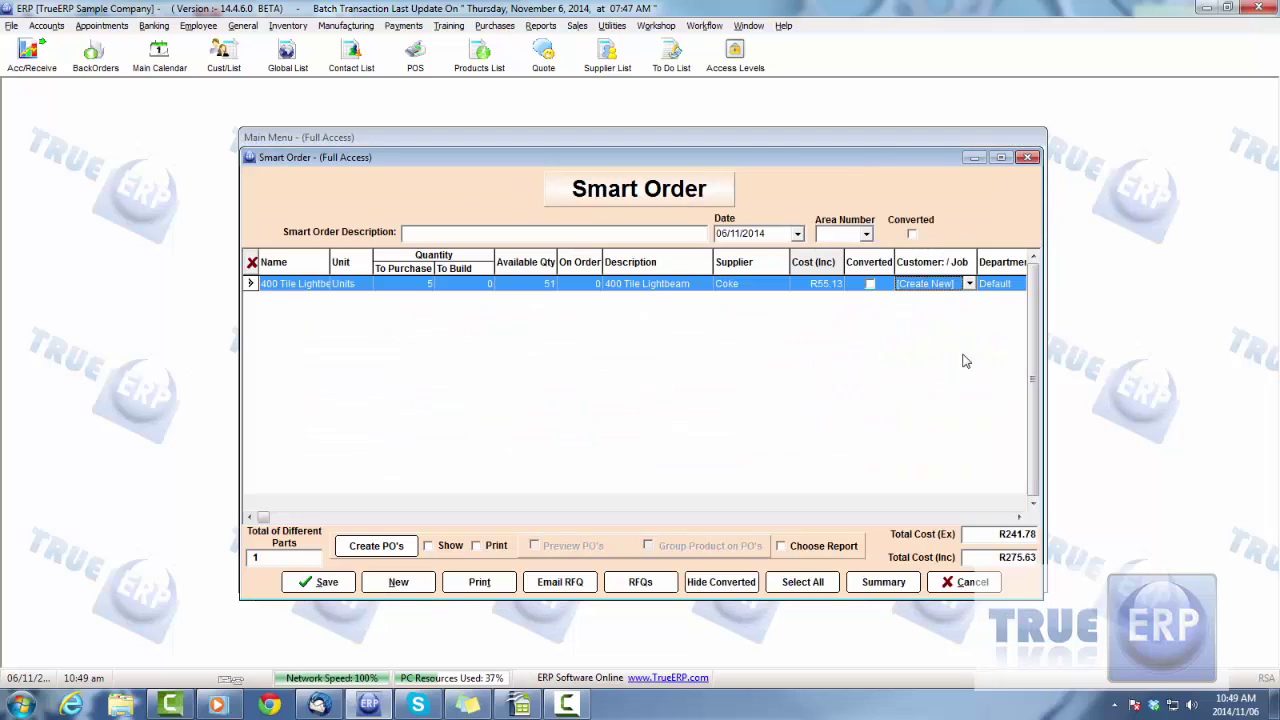
pyautogui.click(1019, 517)
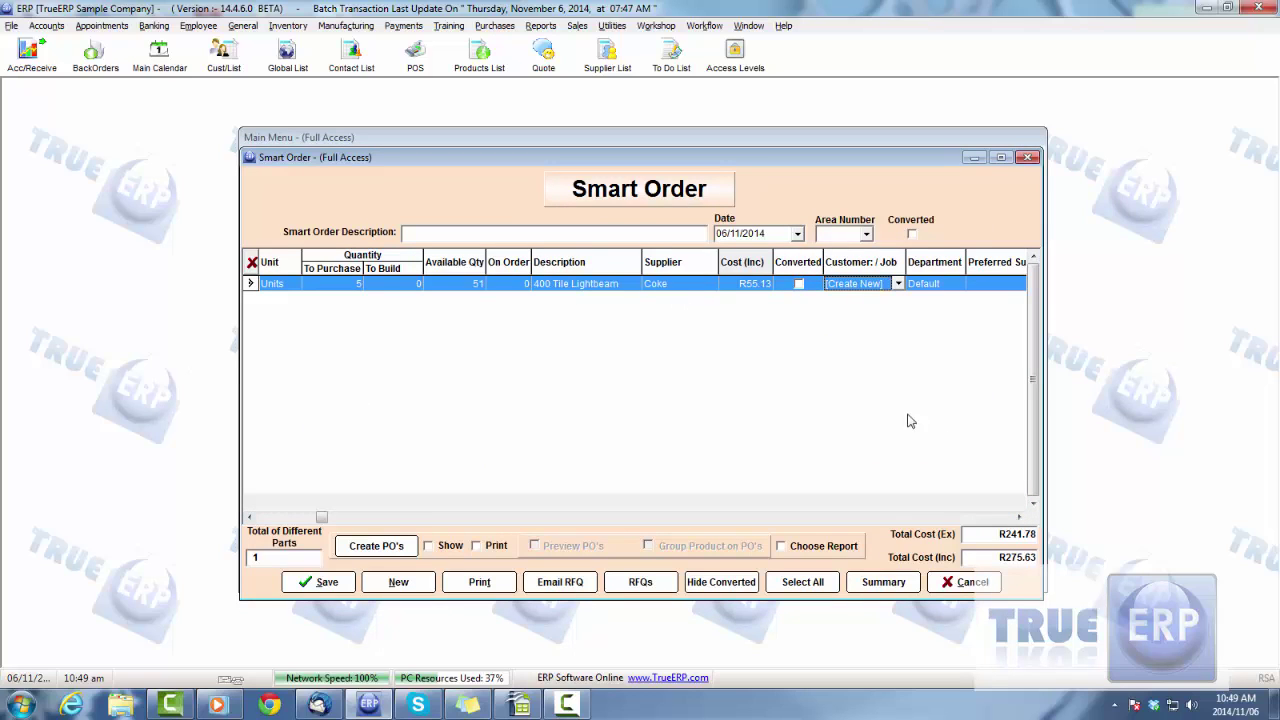
pyautogui.click(1019, 517)
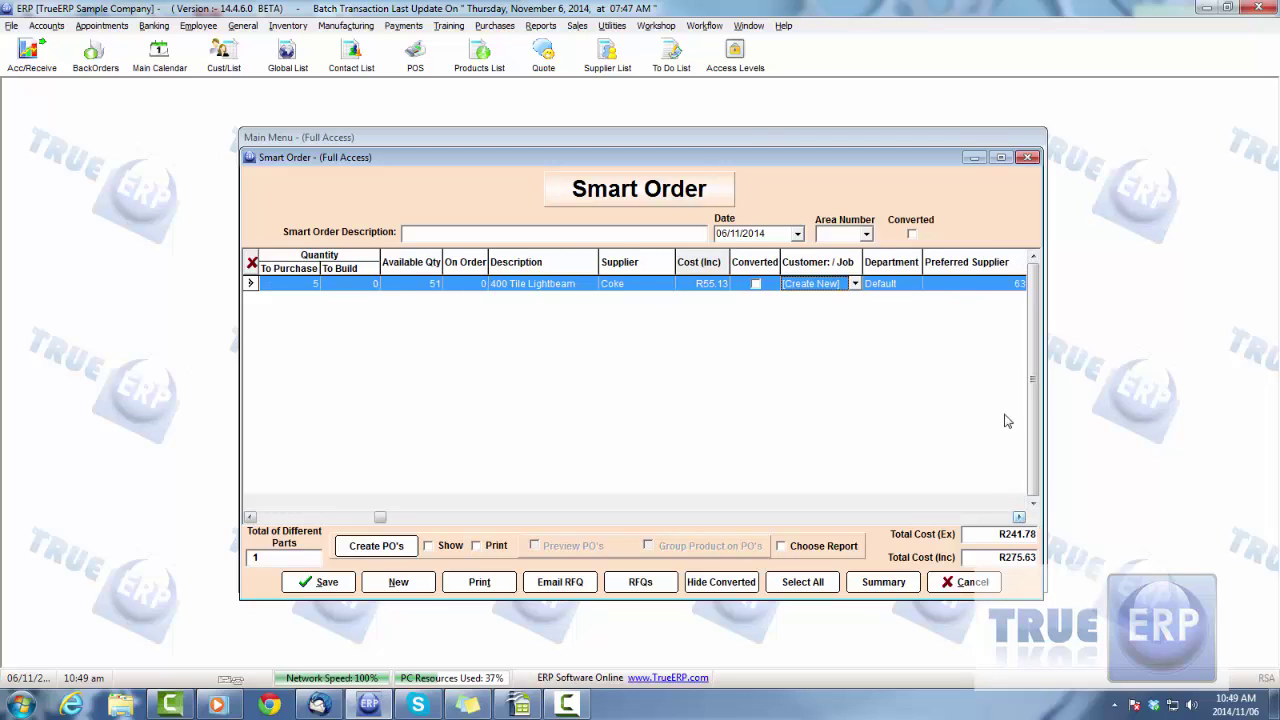
pyautogui.click(970, 285)
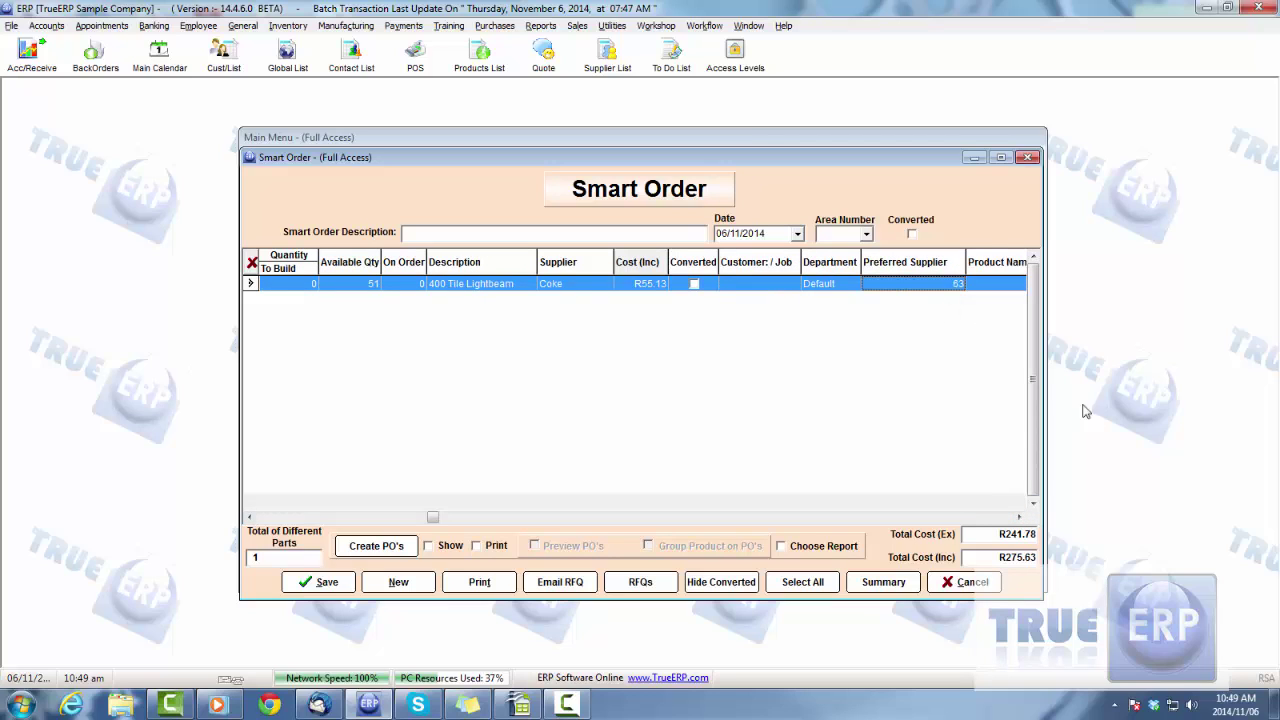
pyautogui.click(1019, 517)
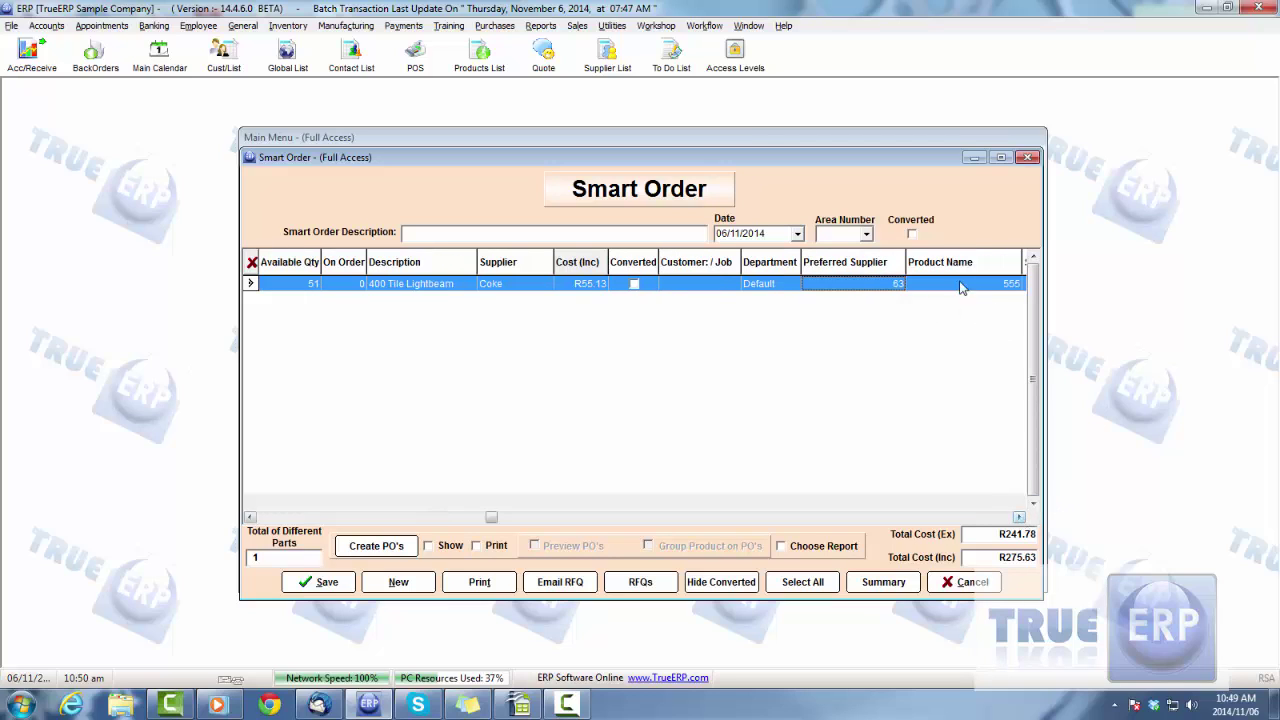
pyautogui.click(1019, 517)
pyautogui.click(1019, 517)
pyautogui.click(1019, 517)
pyautogui.click(1019, 517)
pyautogui.click(1019, 517)
pyautogui.click(1019, 517)
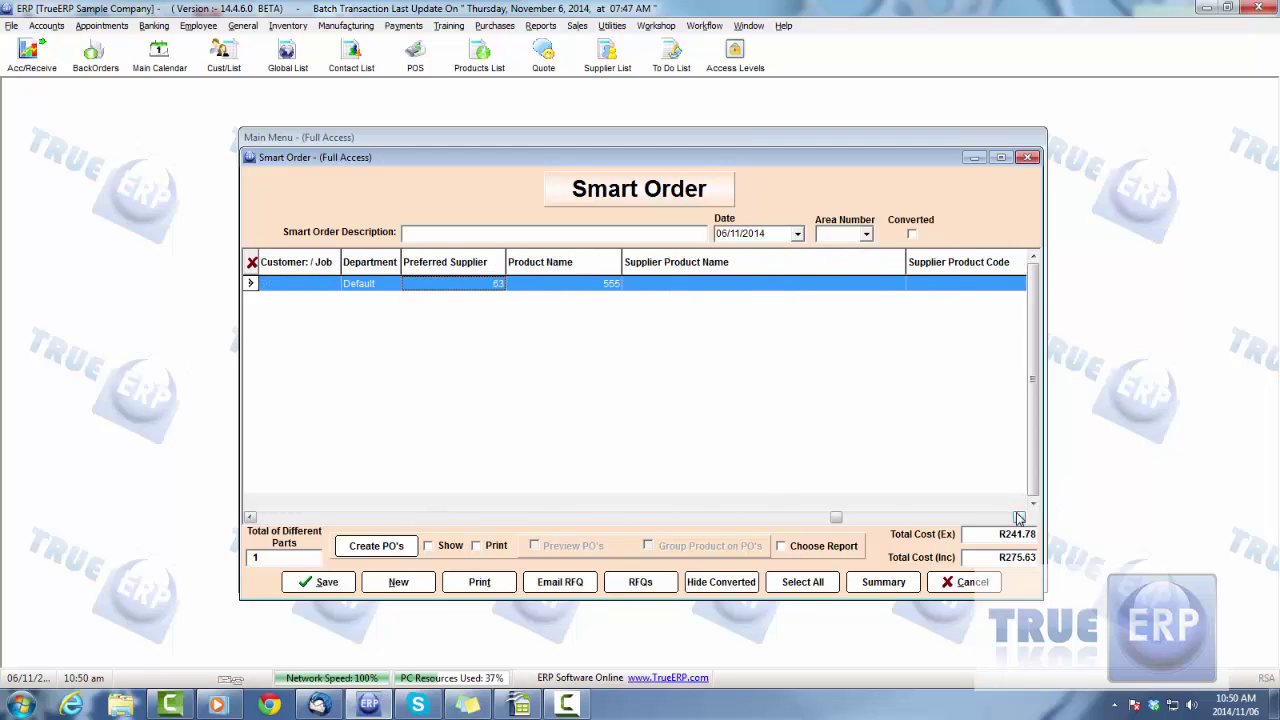
pyautogui.click(1019, 517)
pyautogui.click(1019, 517)
pyautogui.click(1019, 517)
pyautogui.moveTo(1006, 519); pyautogui.dragTo(265, 517)
# Add Apples from the product list as a second smart order line with a quantity to purchase of 10.
pyautogui.click(283, 287)
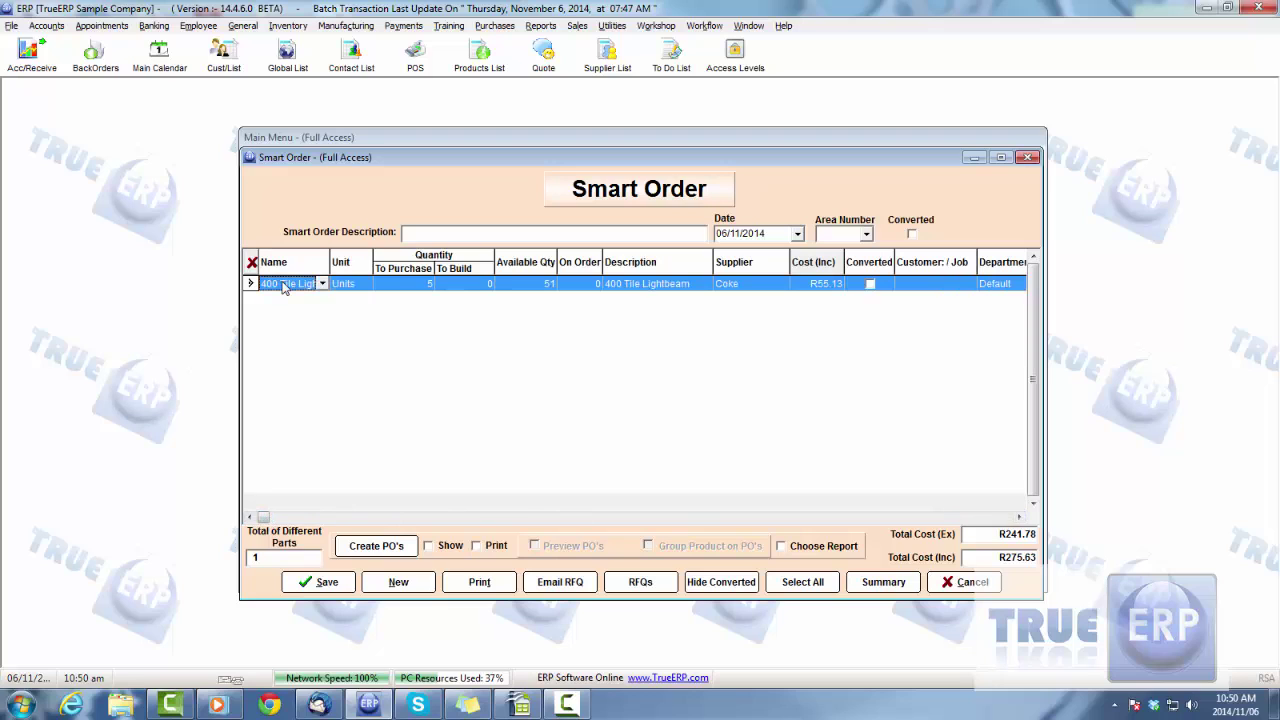
pyautogui.press('Down')
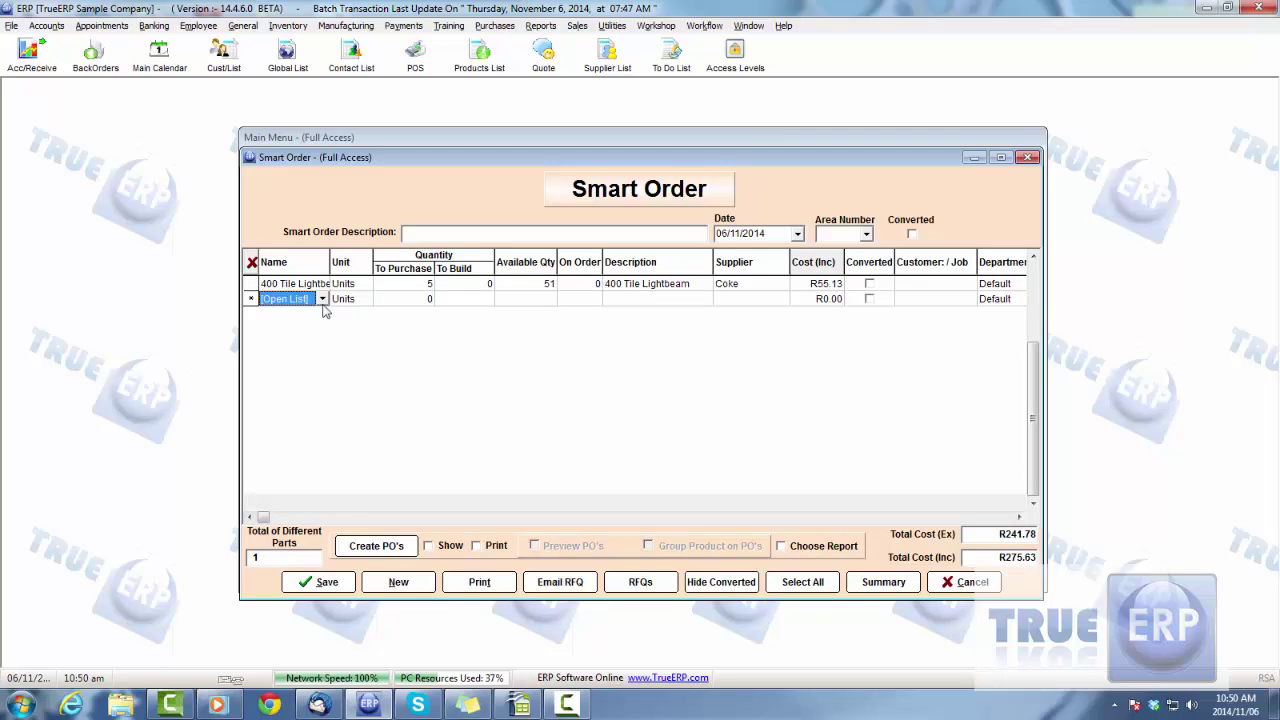
pyautogui.click(322, 302)
pyautogui.click(308, 343)
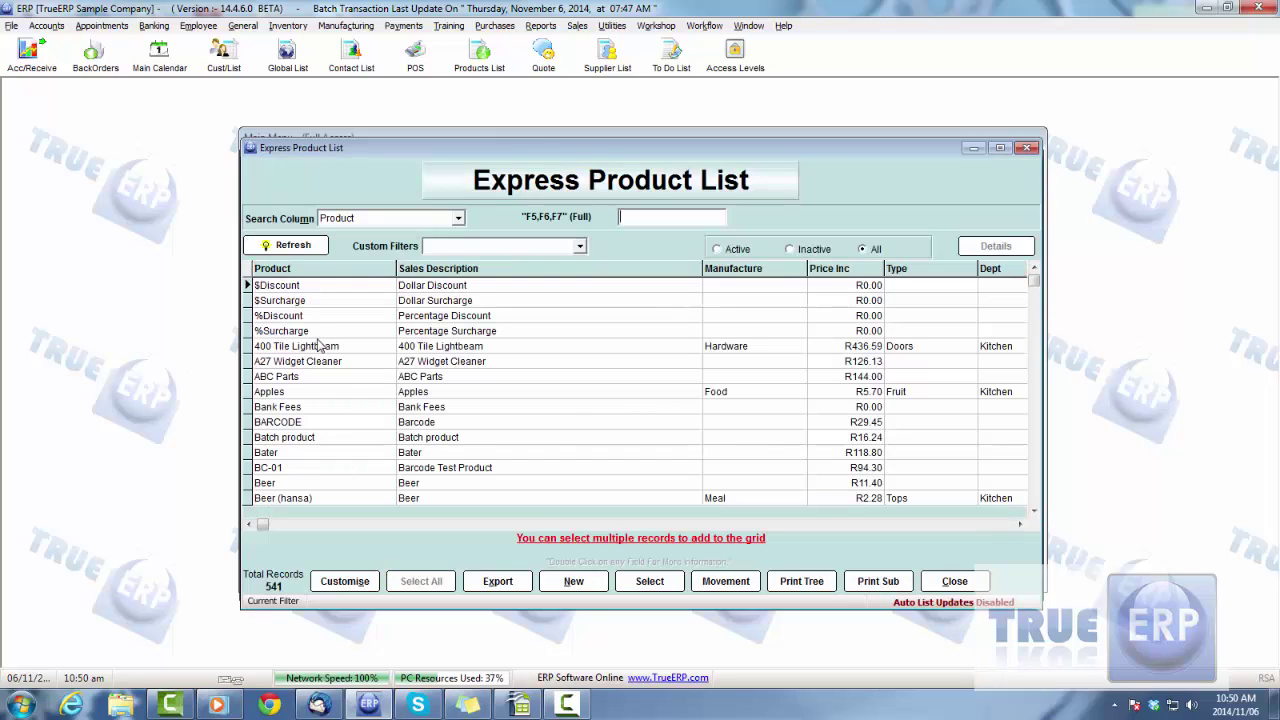
pyautogui.doubleClick(283, 397)
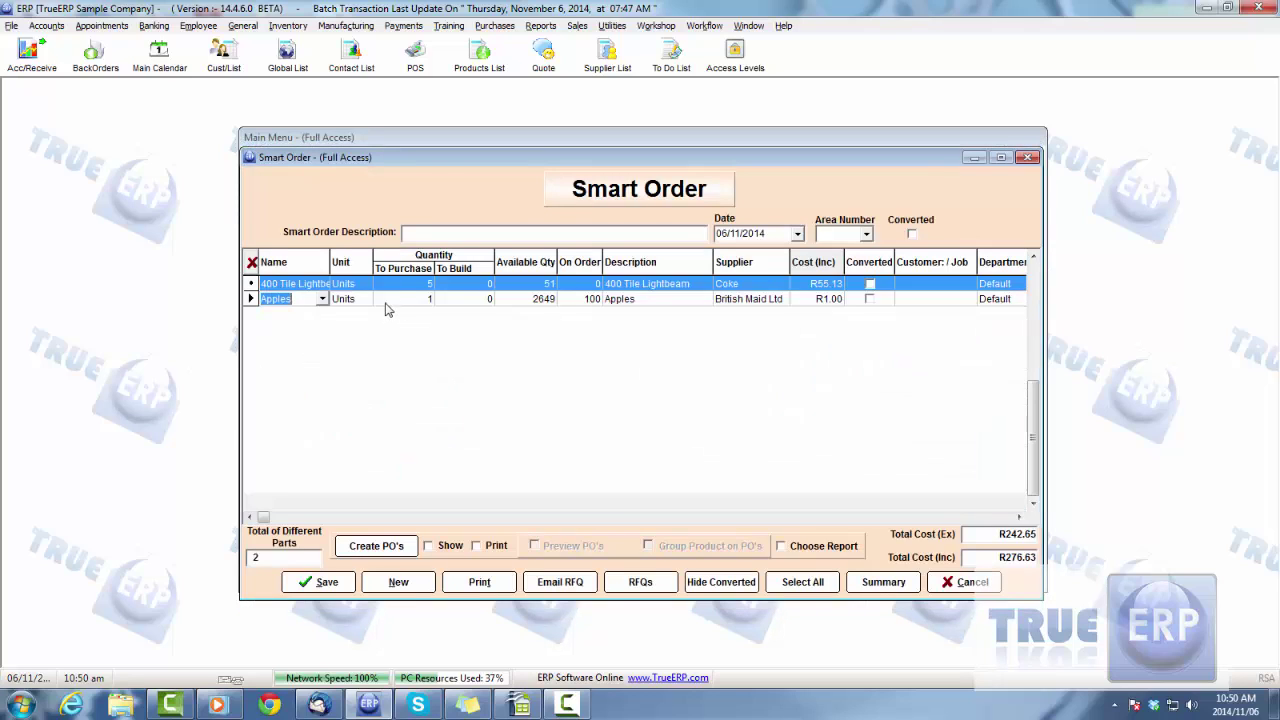
pyautogui.write('10')
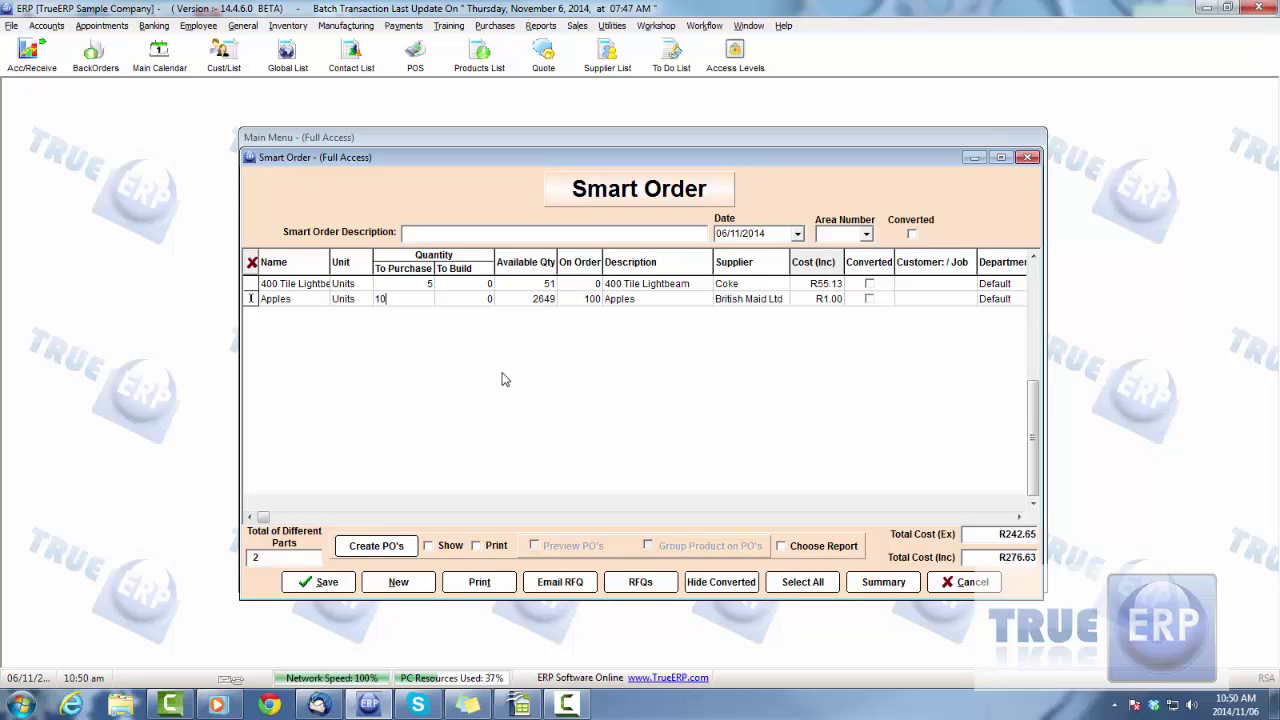
# Enter "Test Smart" as the smart order description and save the order.
pyautogui.click(456, 300)
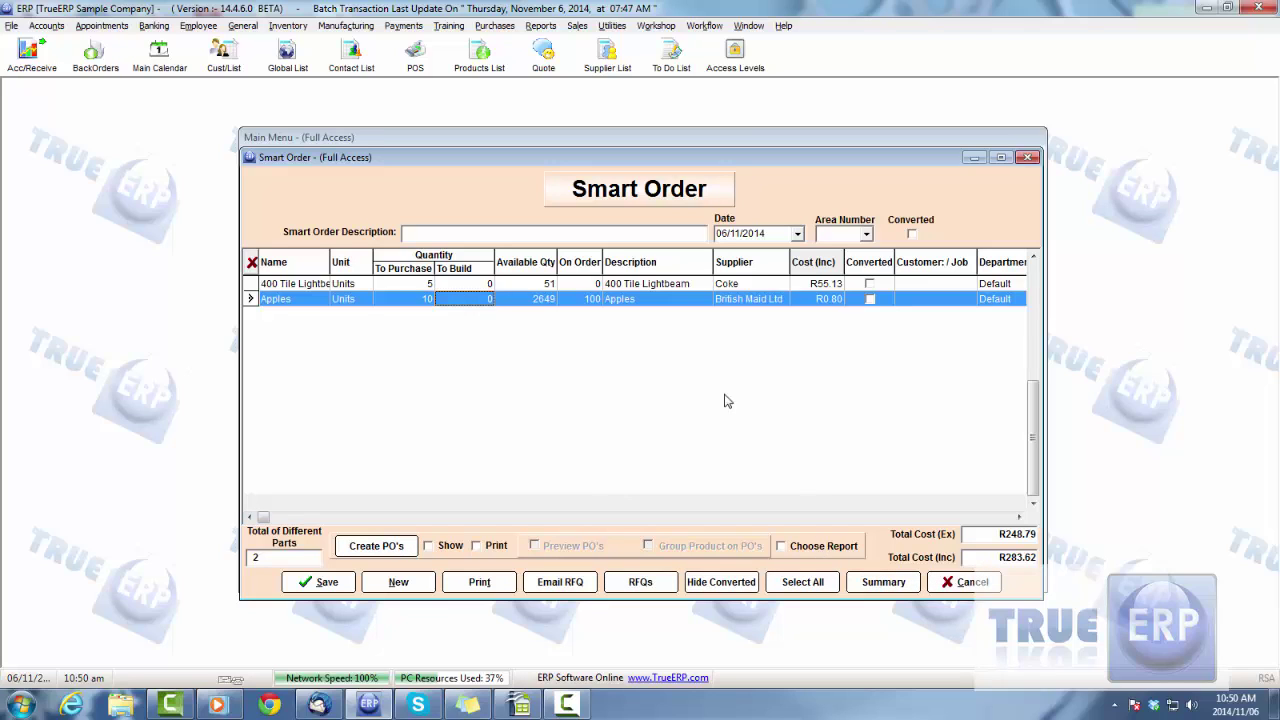
pyautogui.click(324, 590)
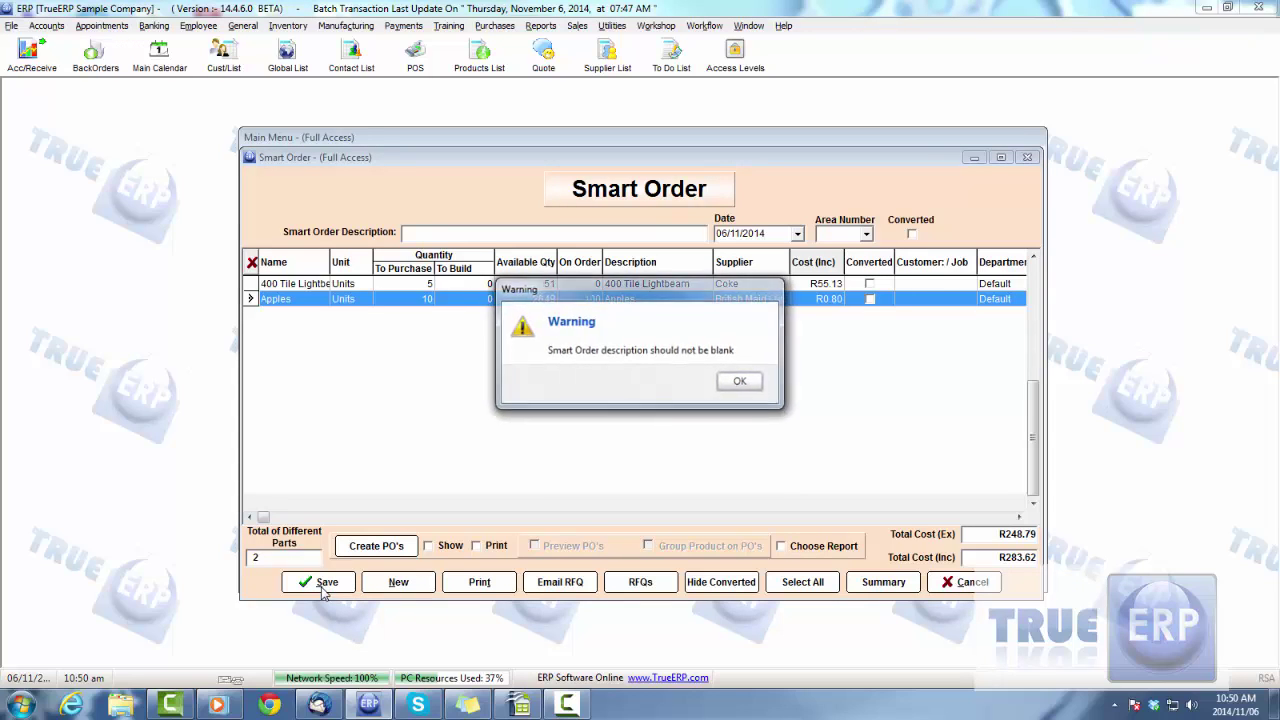
pyautogui.click(738, 380)
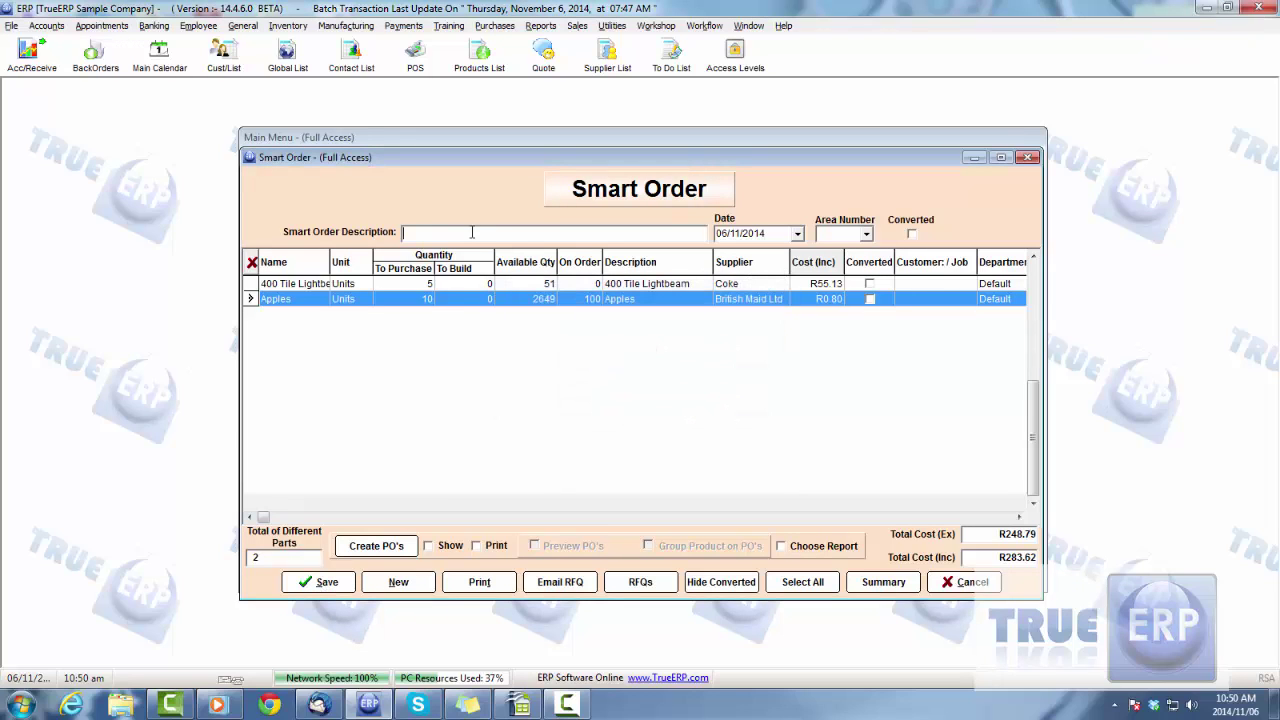
pyautogui.write('Test Smart')
pyautogui.click(799, 235)
pyautogui.click(799, 235)
pyautogui.click(322, 583)
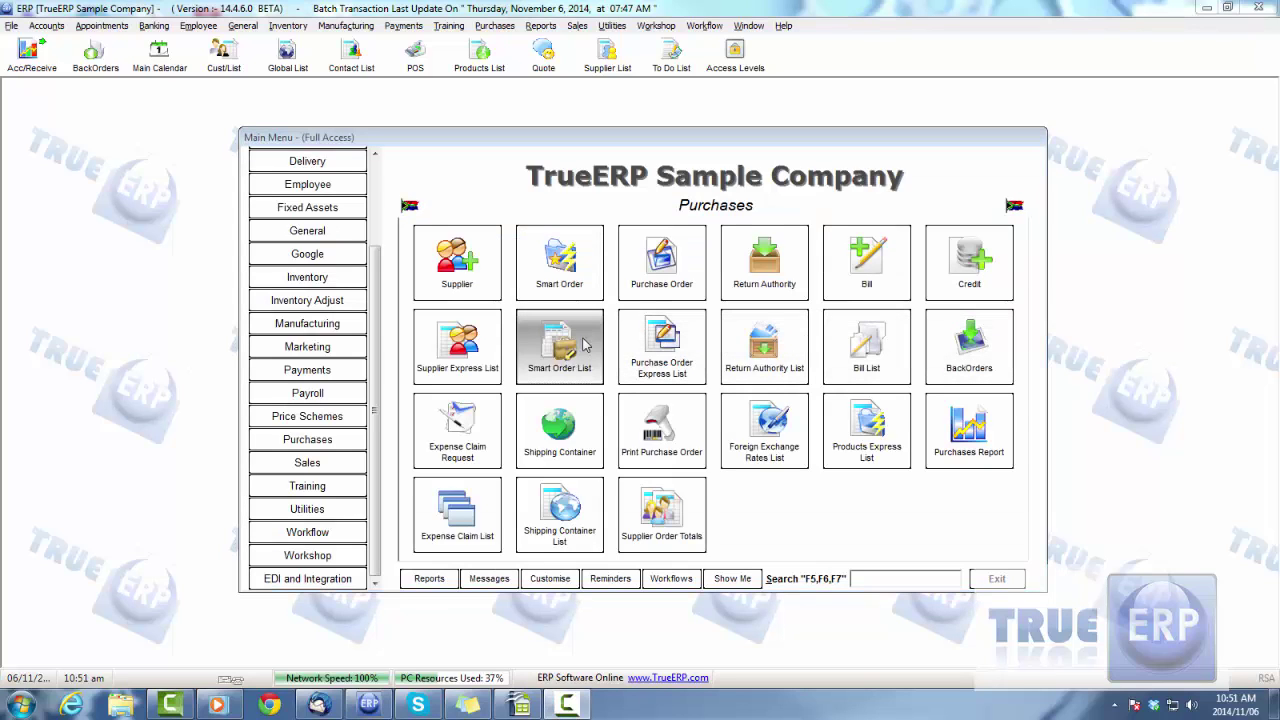
# Open the smart order list and view the completed orders, all orders and incomplete orders in turn.
pyautogui.click(586, 344)
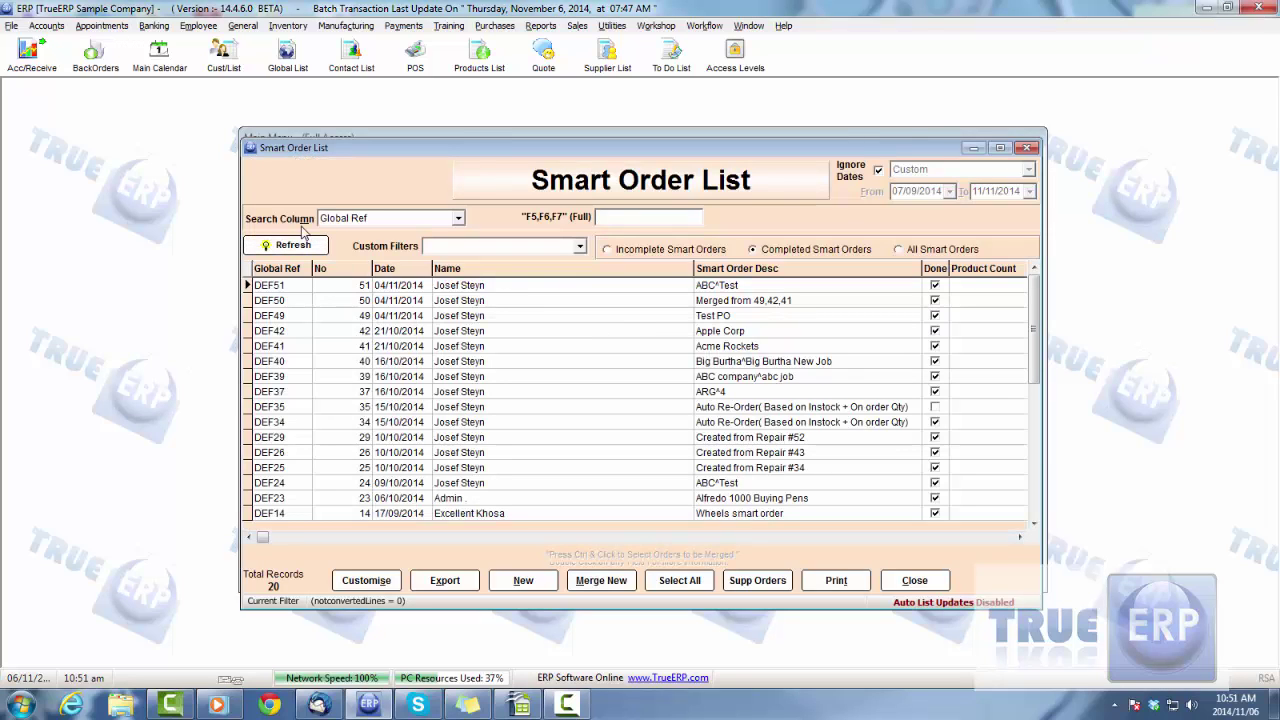
pyautogui.click(609, 251)
pyautogui.click(766, 252)
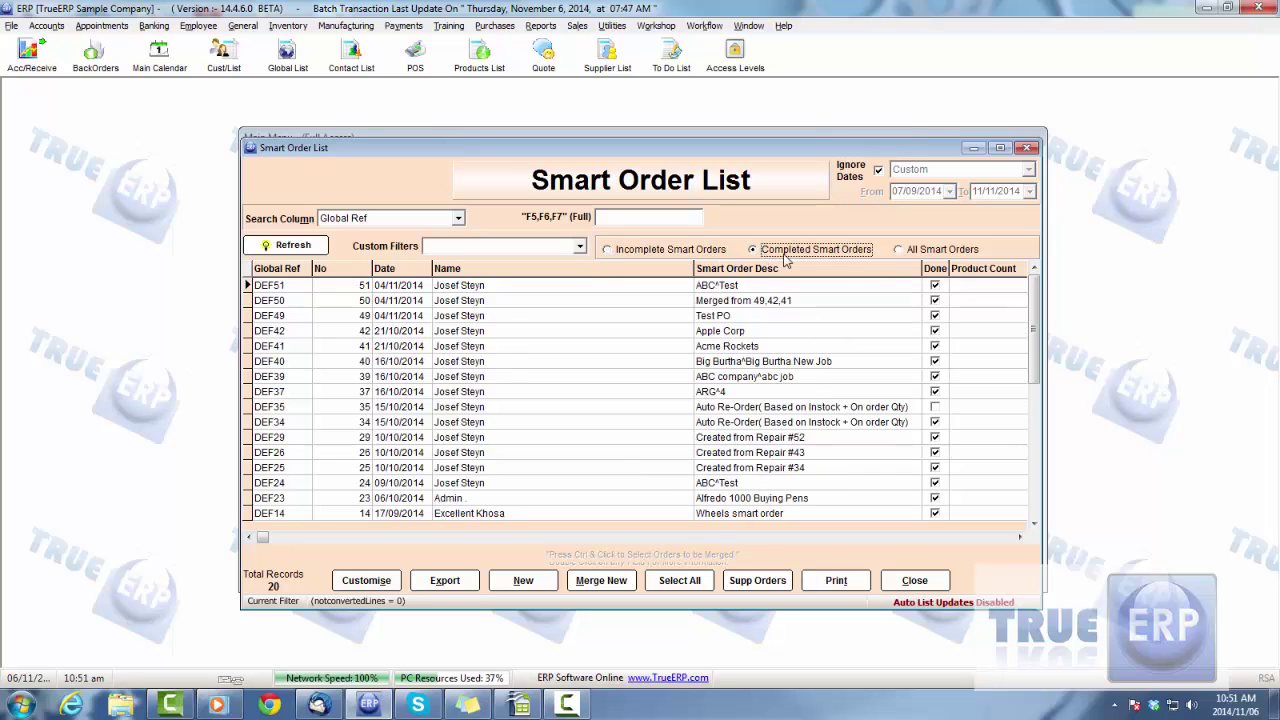
pyautogui.click(920, 252)
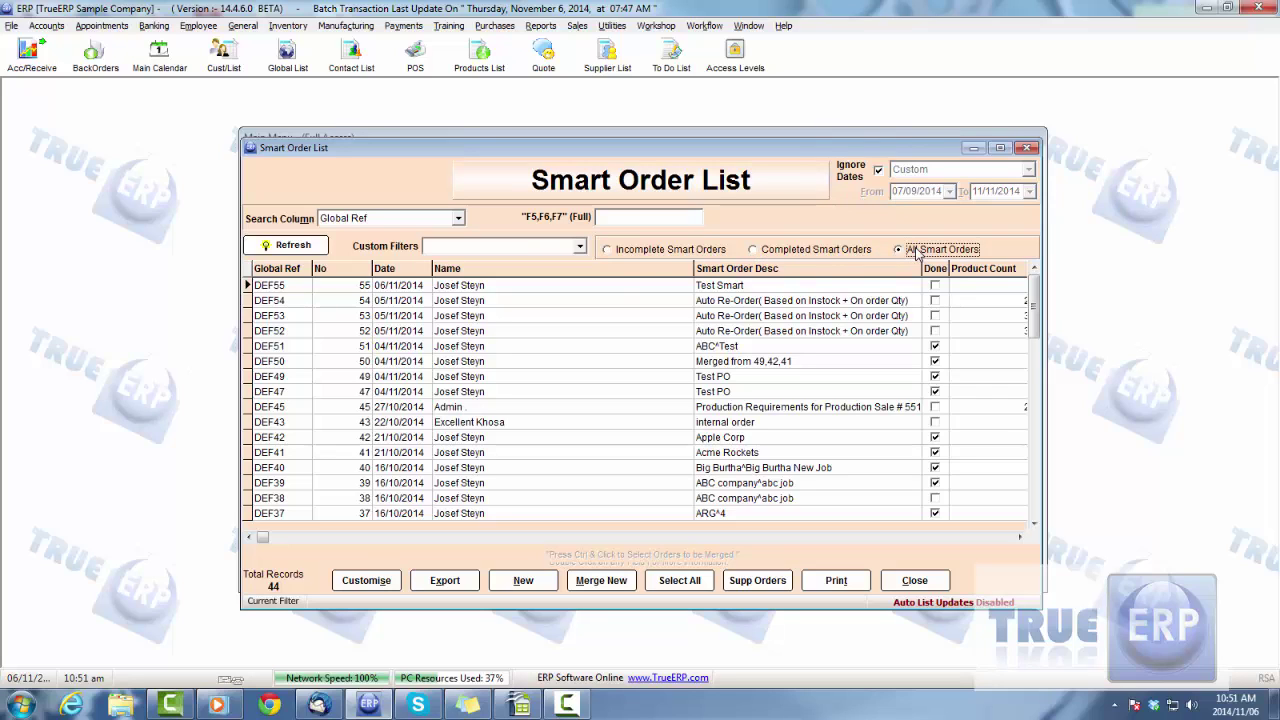
pyautogui.click(619, 251)
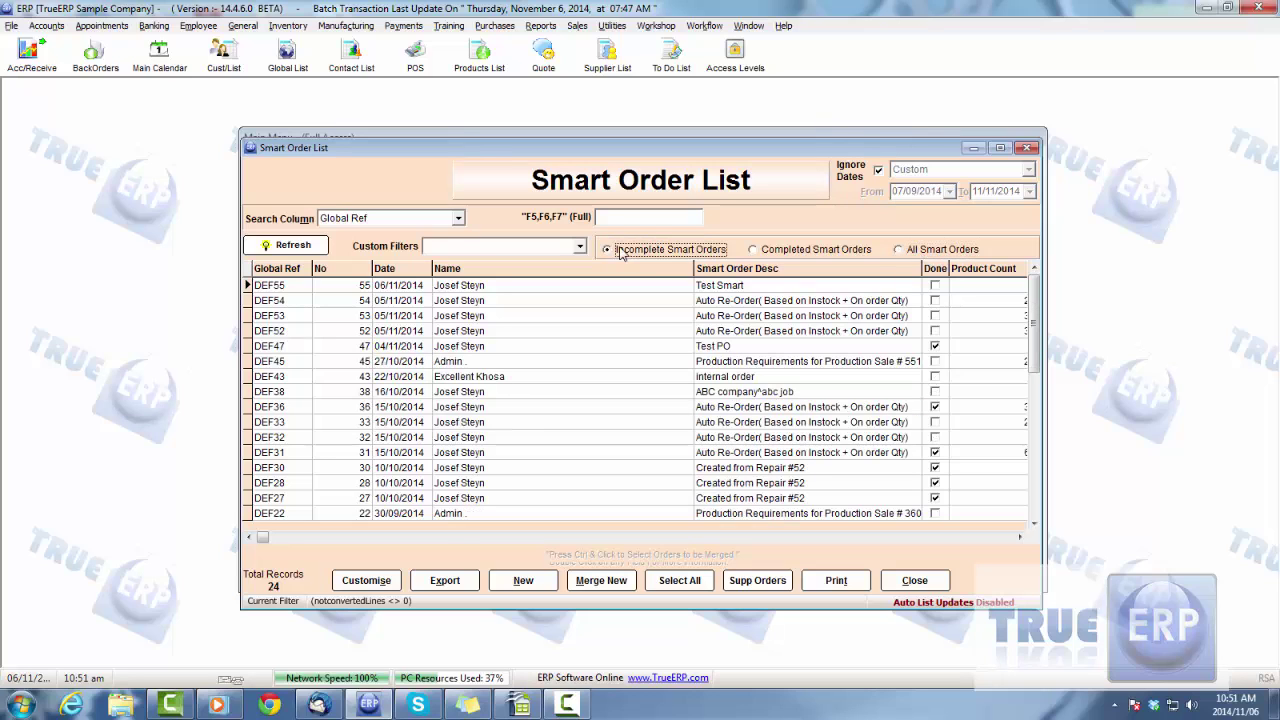
# Open the Test Smart order from the list to review its lines, and close it again.
pyautogui.click(722, 289)
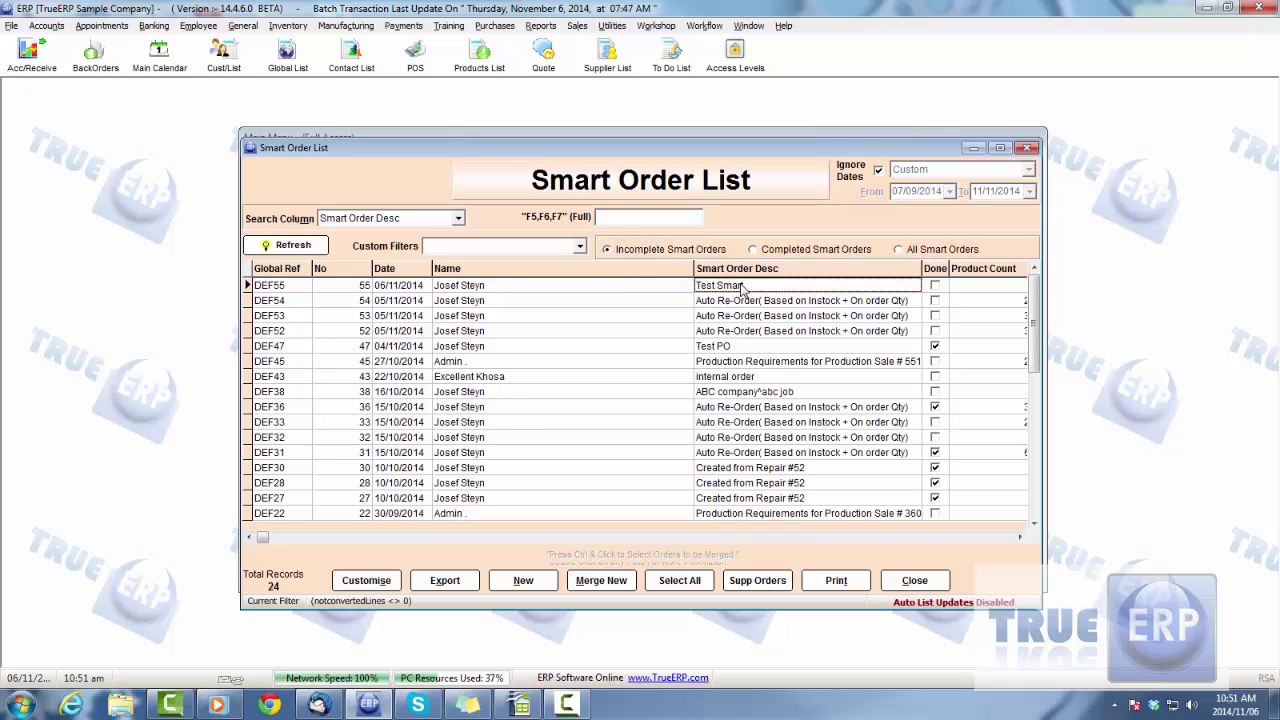
pyautogui.doubleClick(742, 287)
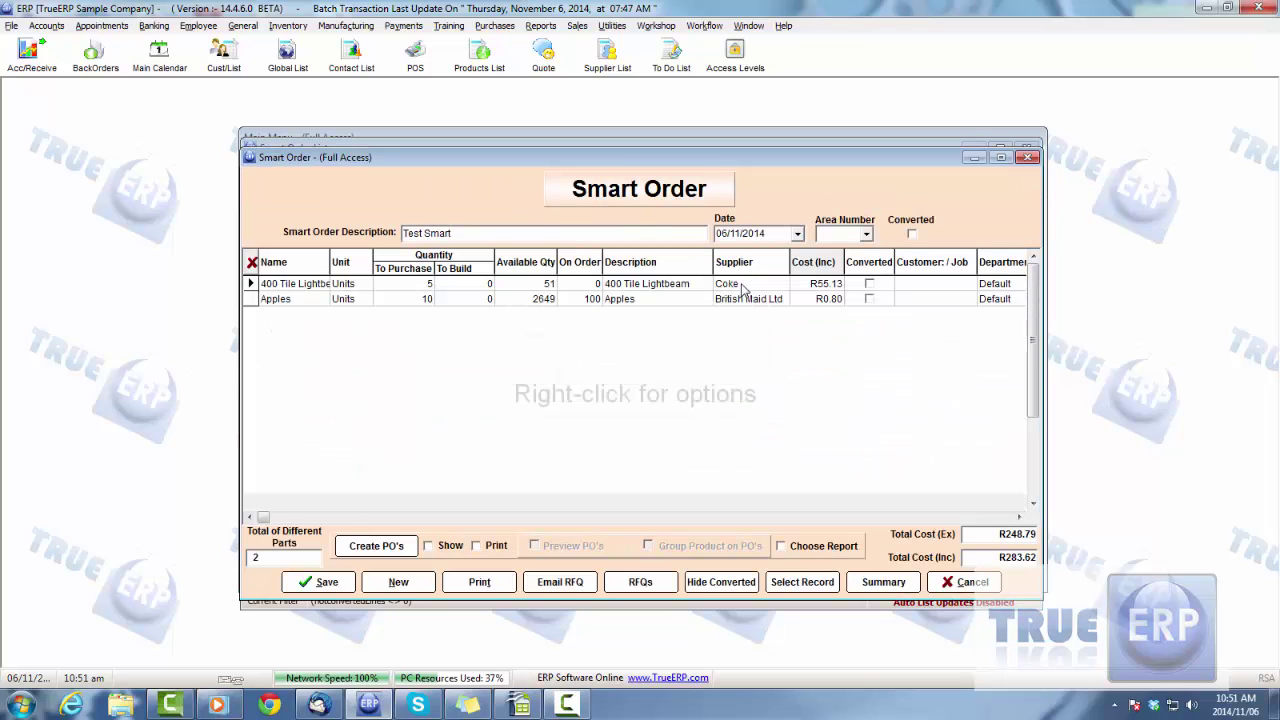
pyautogui.click(966, 581)
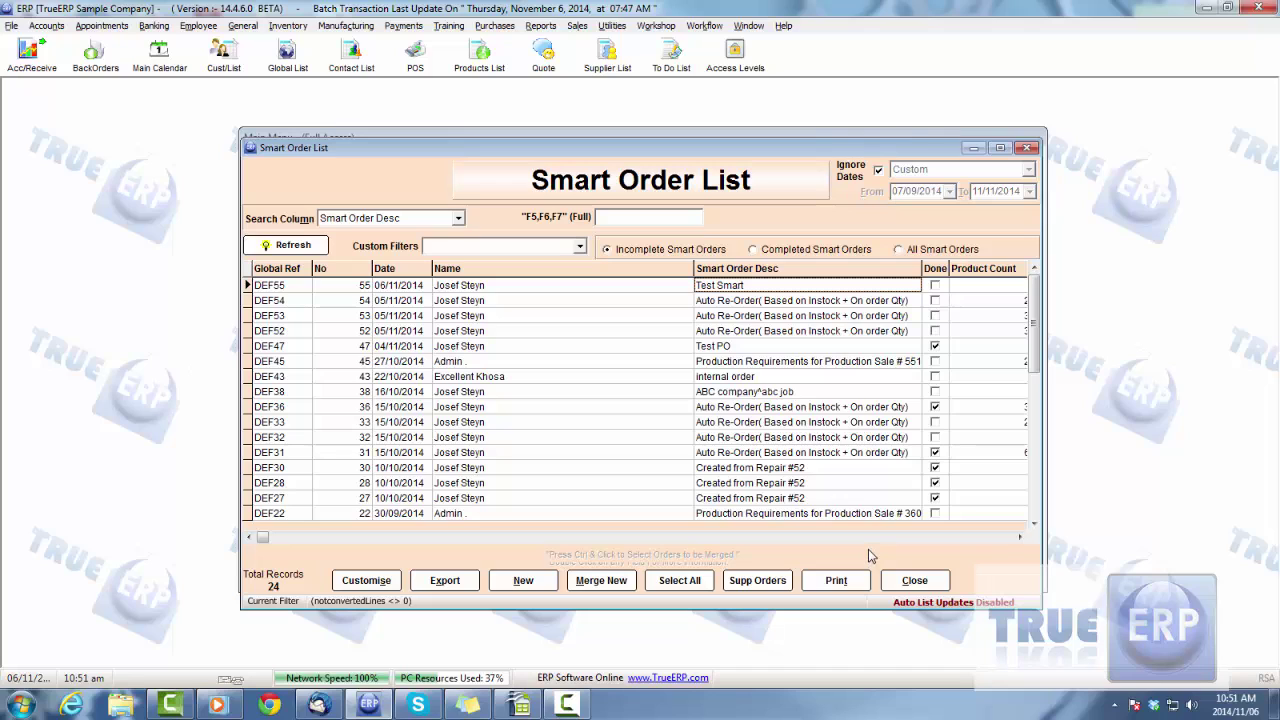
# Merge the incomplete smart orders 55 (Test Smart) and 43 (internal order) into a new smart order.
pyautogui.click(534, 290)
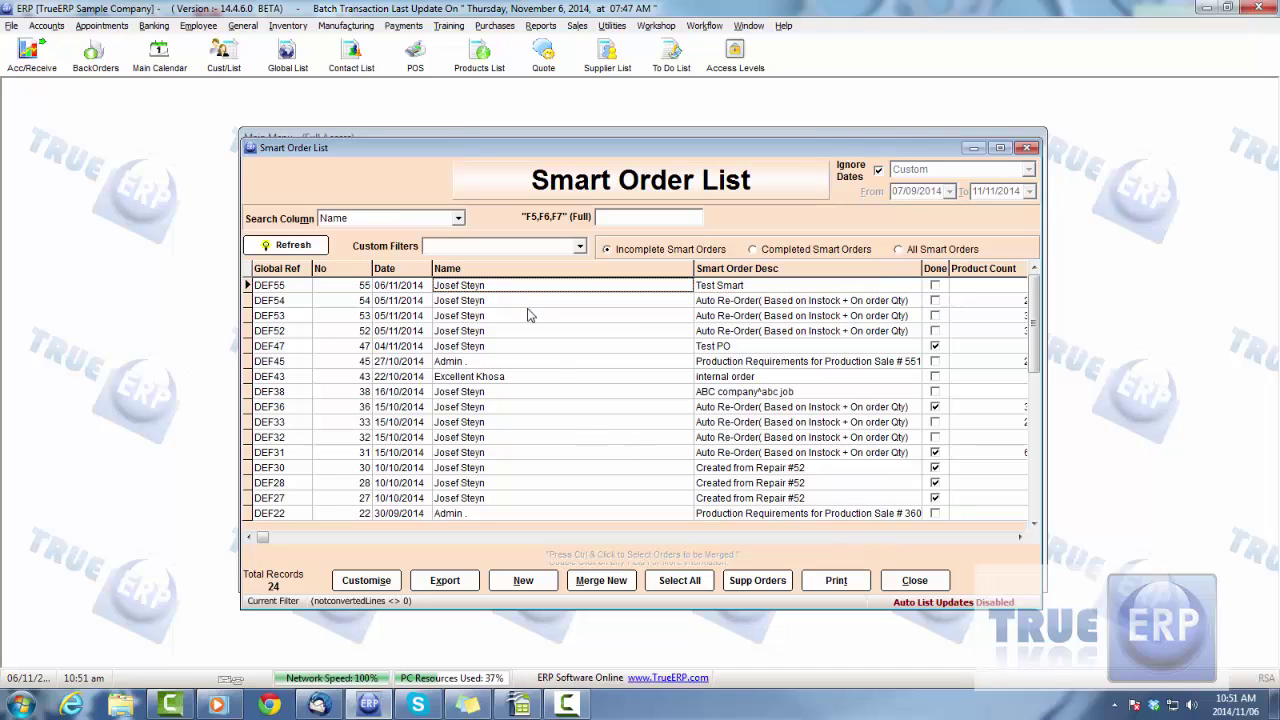
pyautogui.click(459, 301)
pyautogui.keyDown('ctrl'); pyautogui.click(466, 316); pyautogui.keyUp('ctrl')
pyautogui.keyDown('ctrl'); pyautogui.click(467, 318); pyautogui.keyUp('ctrl')
pyautogui.keyDown('ctrl'); pyautogui.click(468, 331); pyautogui.keyUp('ctrl')
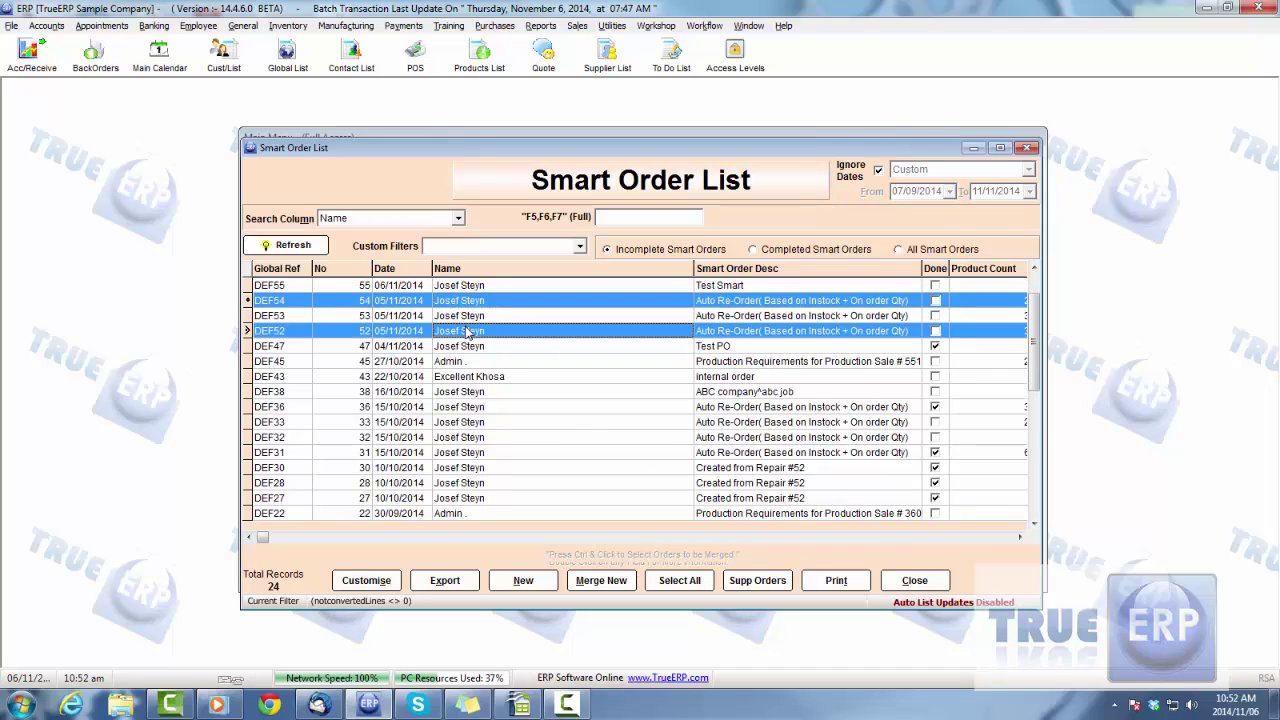
pyautogui.keyDown('ctrl'); pyautogui.click(466, 316); pyautogui.keyUp('ctrl')
pyautogui.keyDown('ctrl'); pyautogui.click(472, 286); pyautogui.keyUp('ctrl')
pyautogui.keyDown('ctrl'); pyautogui.click(497, 379); pyautogui.keyUp('ctrl')
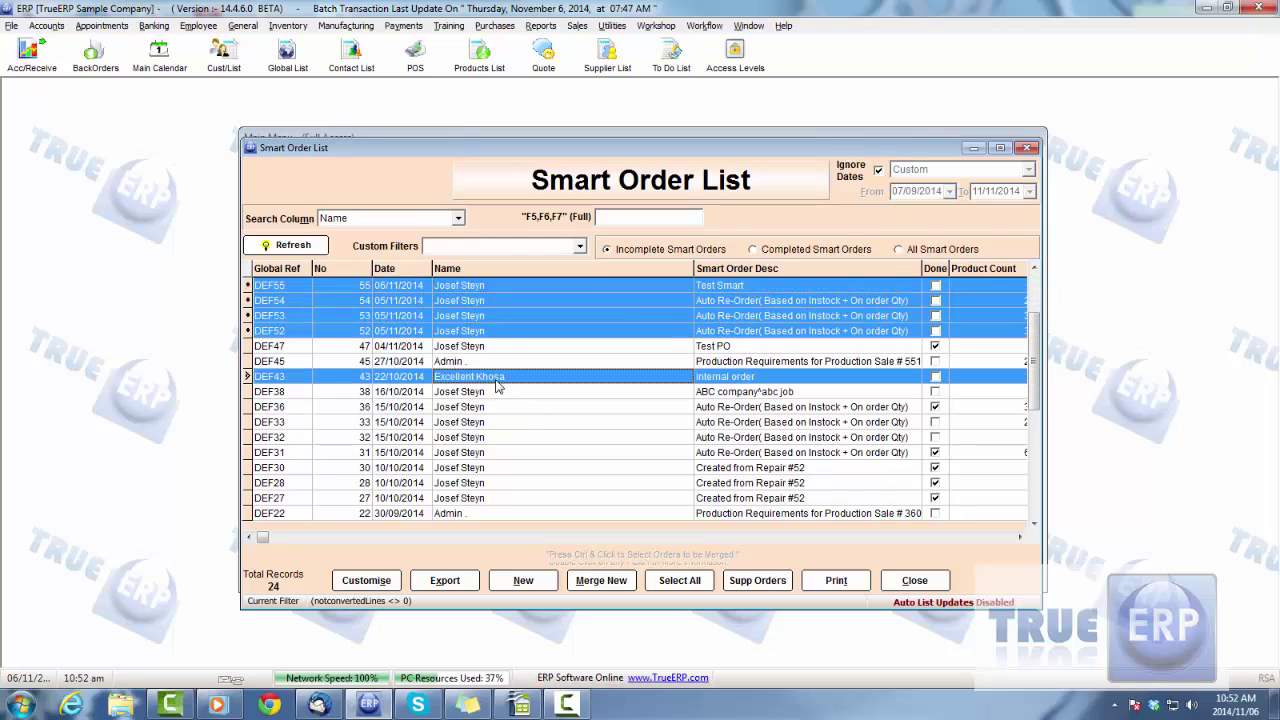
pyautogui.keyDown('ctrl'); pyautogui.click(499, 364); pyautogui.keyUp('ctrl')
pyautogui.keyDown('ctrl'); pyautogui.click(492, 348); pyautogui.keyUp('ctrl')
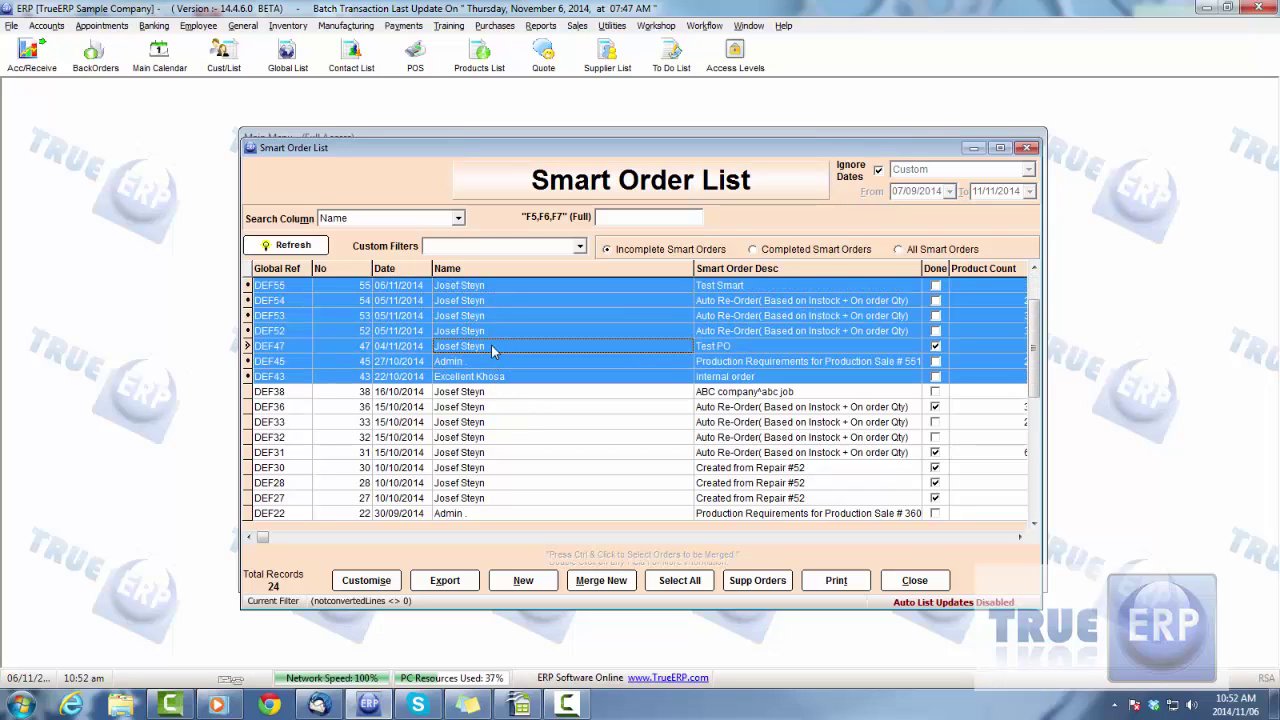
pyautogui.keyDown('ctrl'); pyautogui.click(617, 350); pyautogui.keyUp('ctrl')
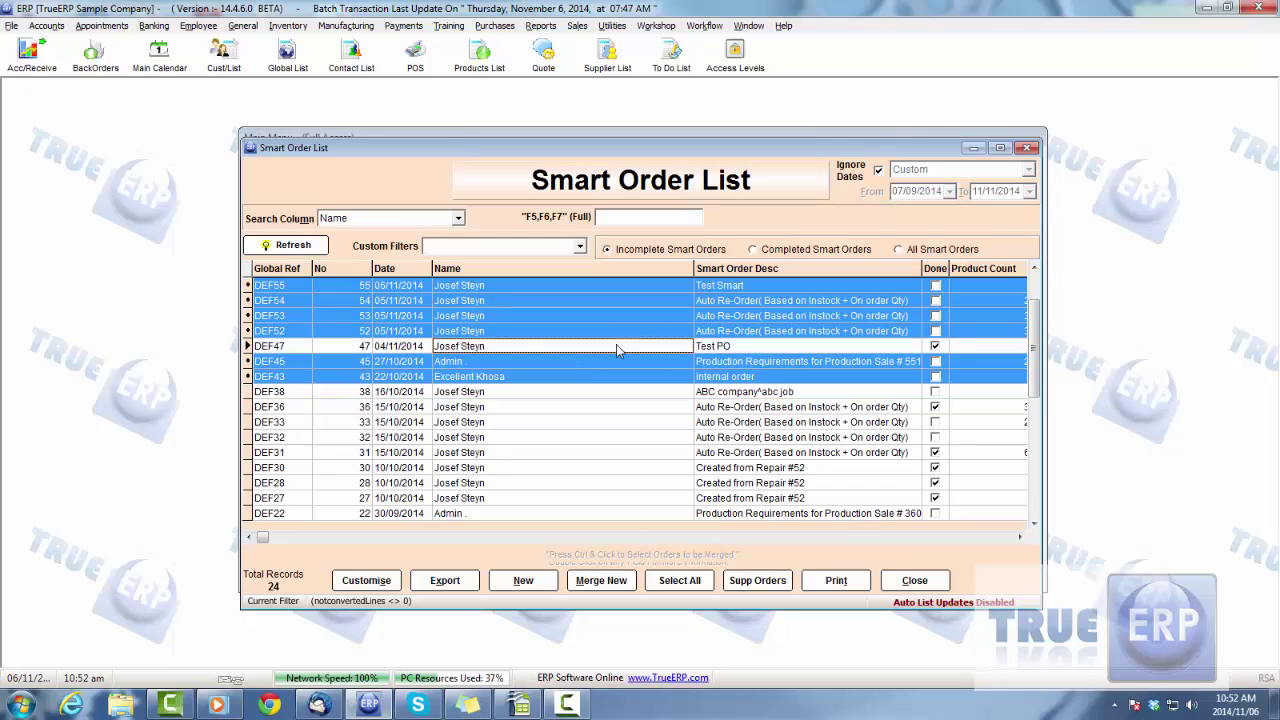
pyautogui.keyDown('ctrl'); pyautogui.click(641, 302); pyautogui.keyUp('ctrl')
pyautogui.keyDown('ctrl'); pyautogui.click(641, 316); pyautogui.keyUp('ctrl')
pyautogui.keyDown('ctrl'); pyautogui.click(641, 333); pyautogui.keyUp('ctrl')
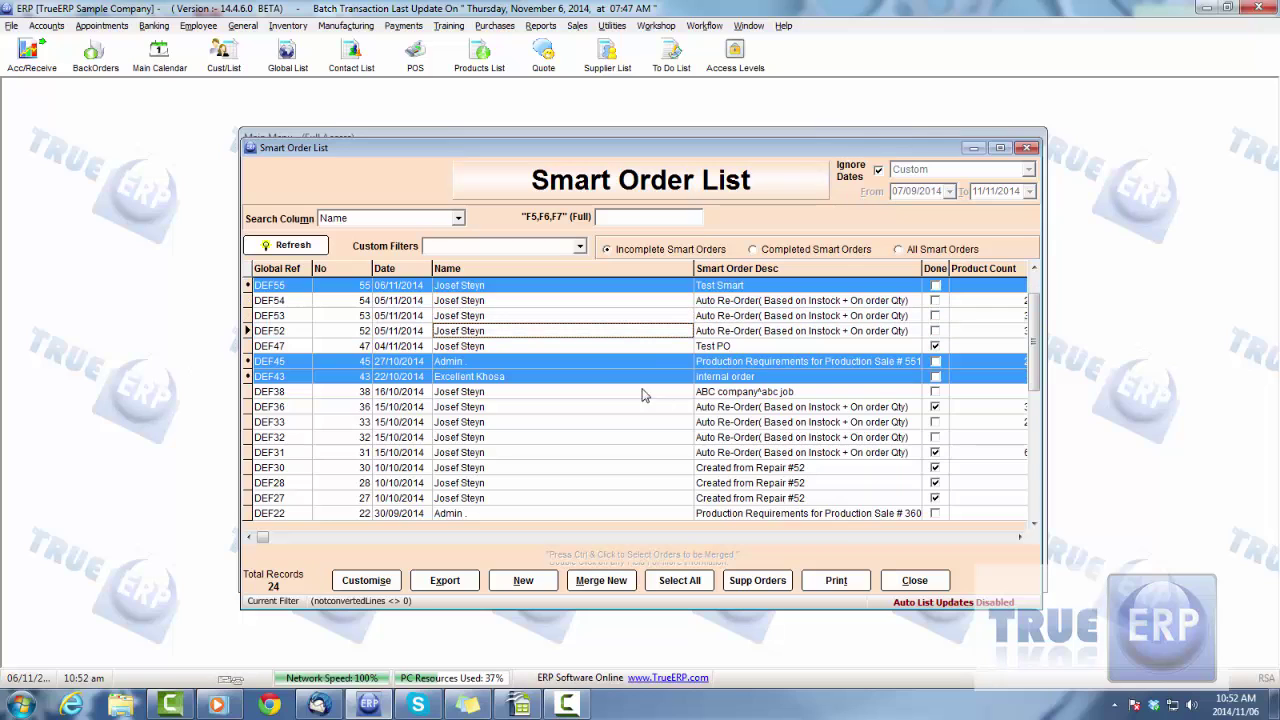
pyautogui.keyDown('ctrl'); pyautogui.click(578, 361); pyautogui.keyUp('ctrl')
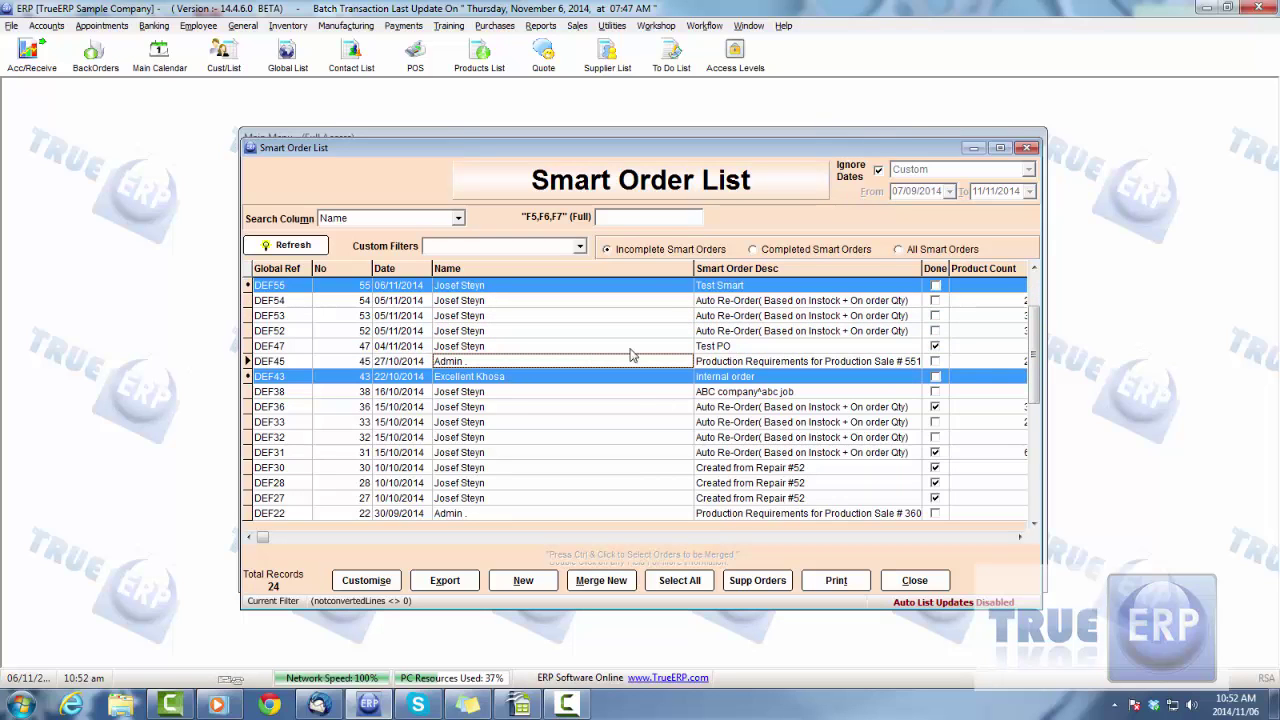
pyautogui.click(603, 578)
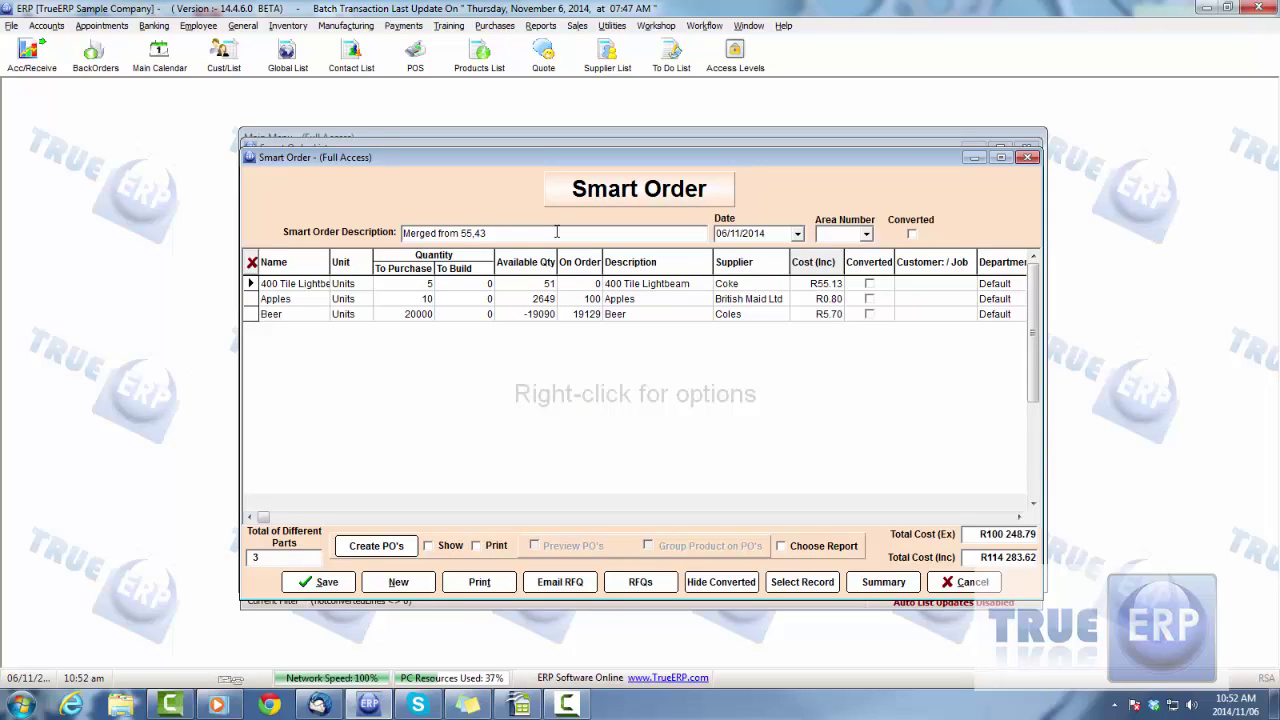
# Create purchase orders from the merged smart order with the Show option enabled, and agree to continue.
pyautogui.click(270, 301)
pyautogui.click(283, 316)
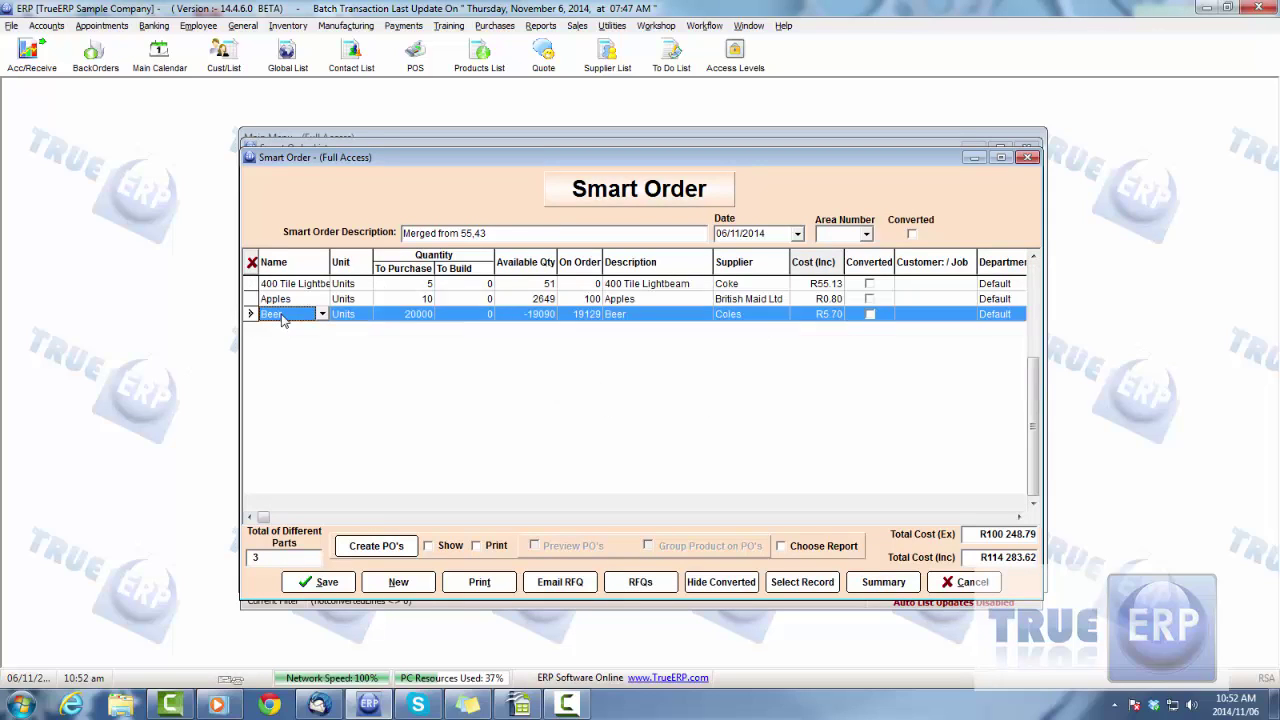
pyautogui.click(282, 286)
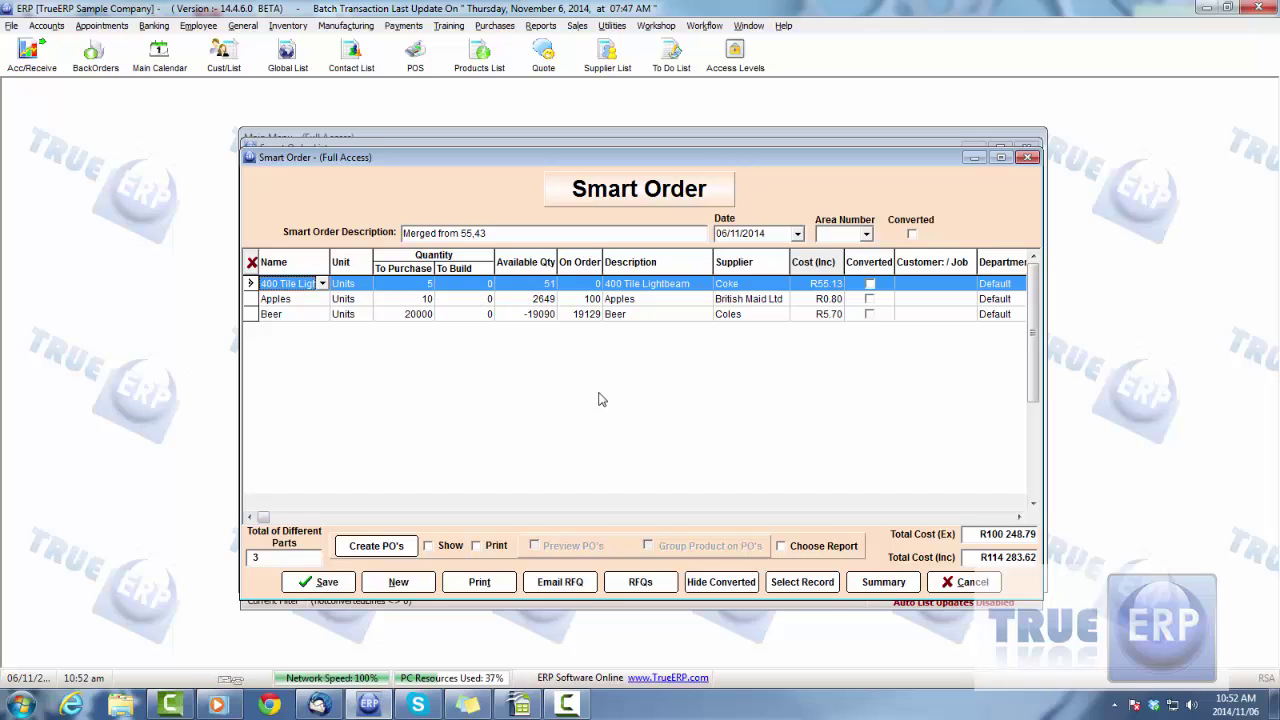
pyautogui.click(429, 546)
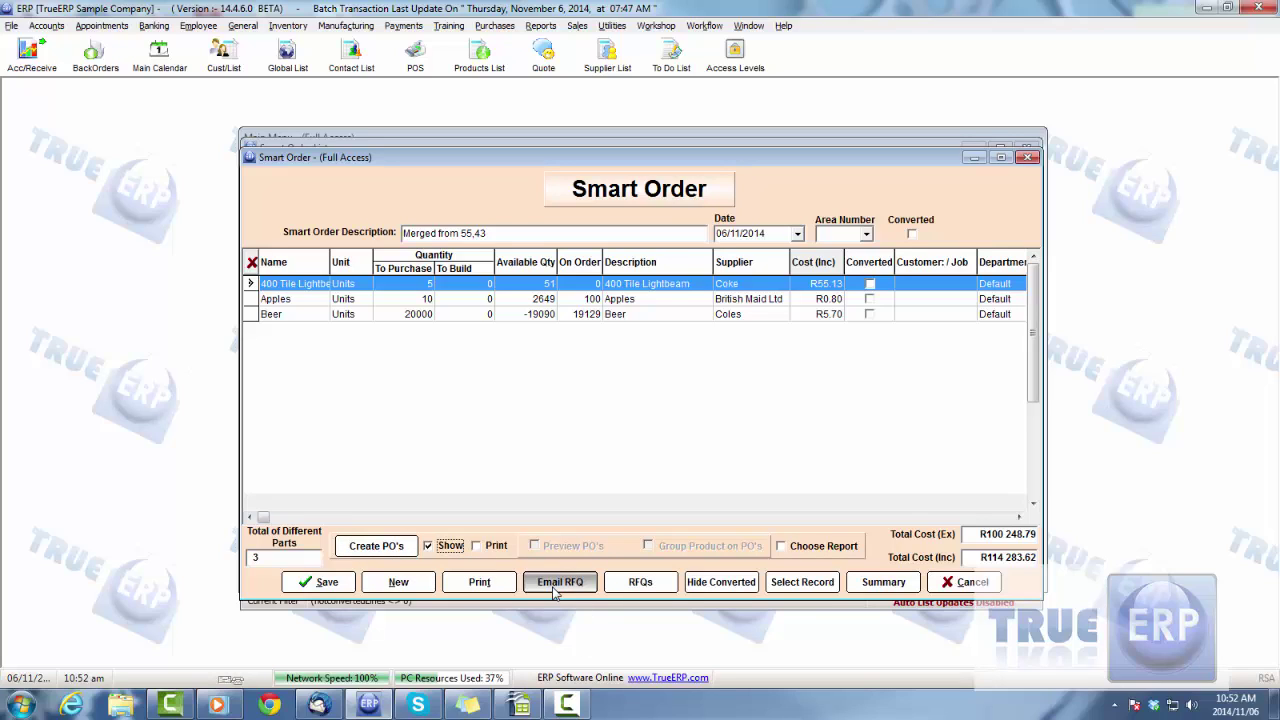
pyautogui.click(399, 554)
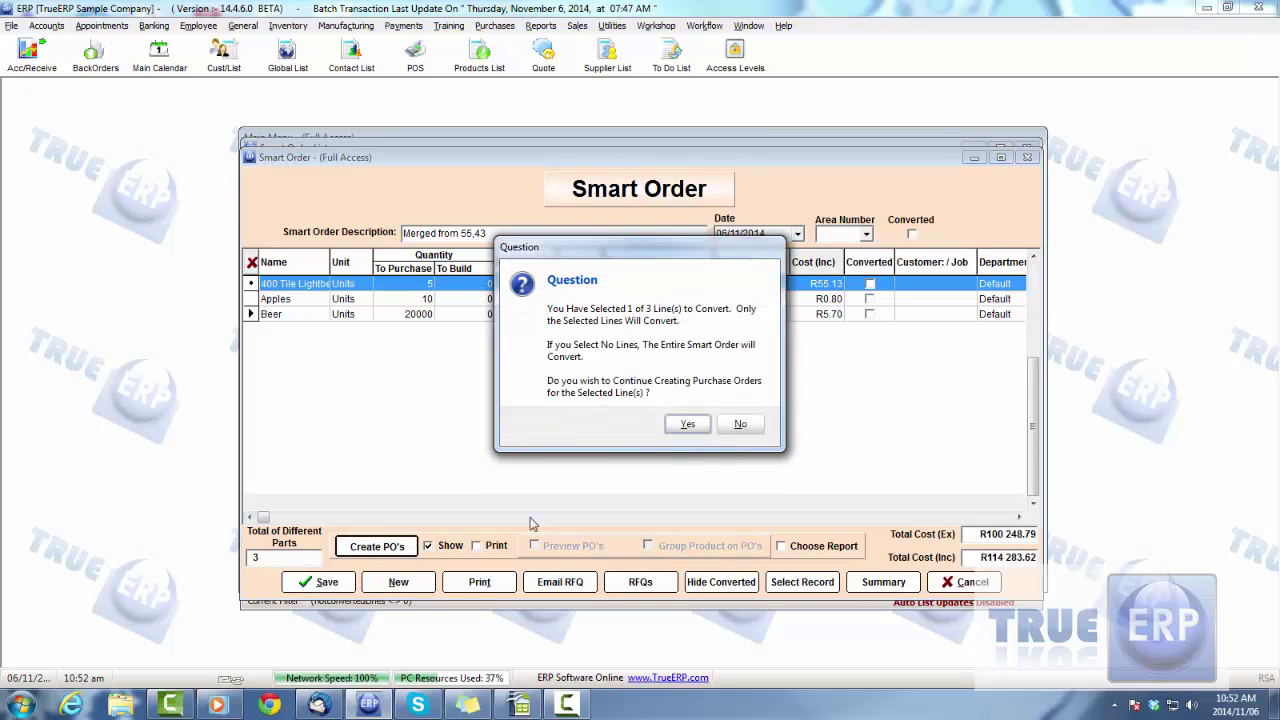
pyautogui.click(699, 427)
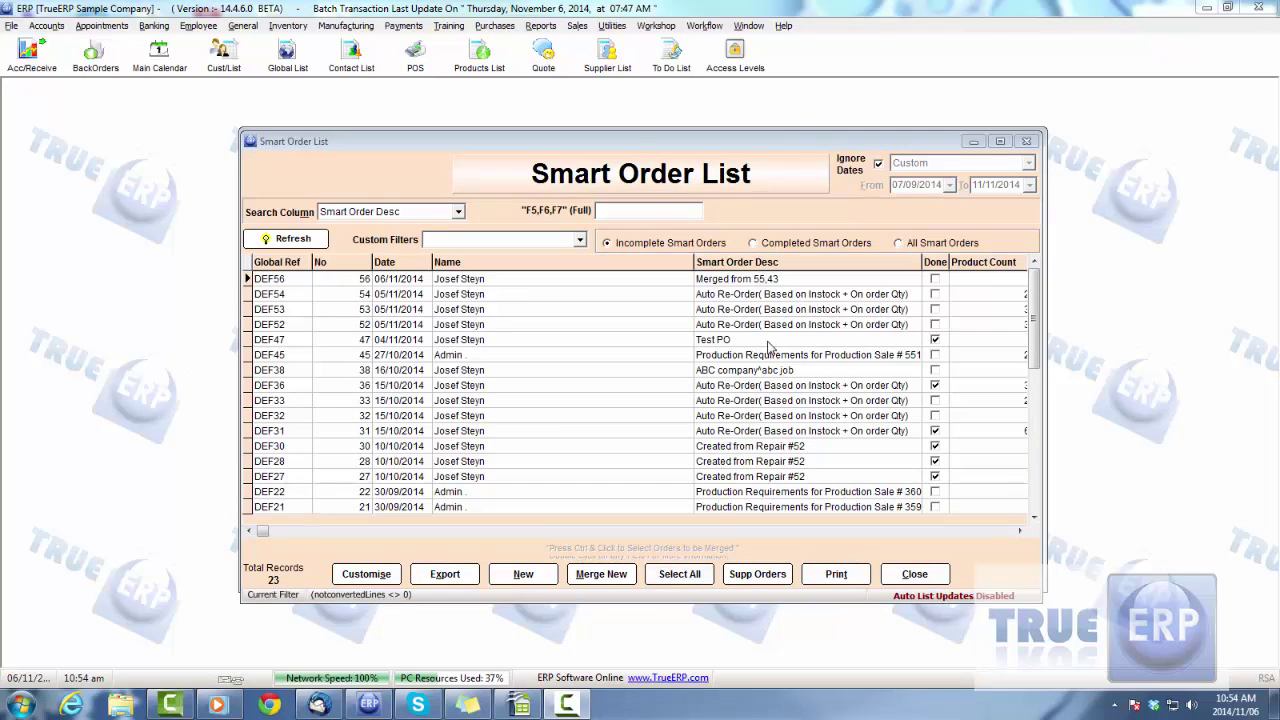
# Reopen the merged smart order to check its lines' converted status, save it, and close the smart order list.
pyautogui.click(760, 280)
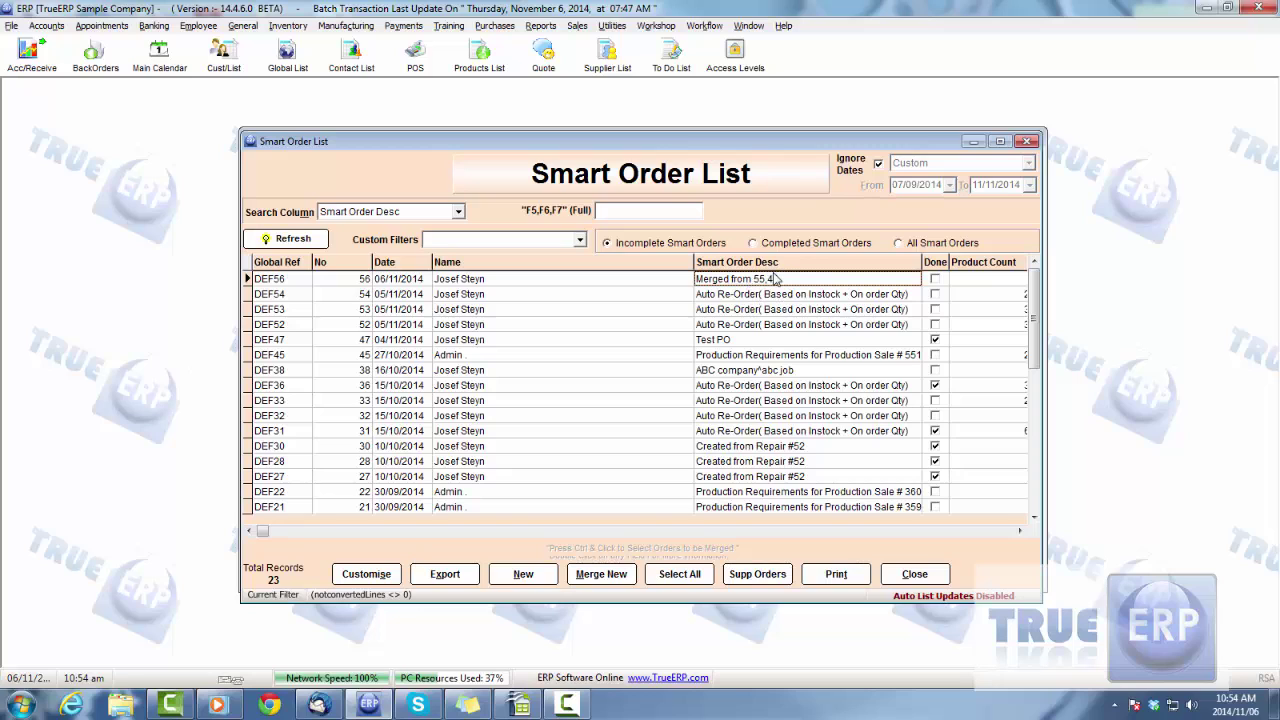
pyautogui.doubleClick(785, 282)
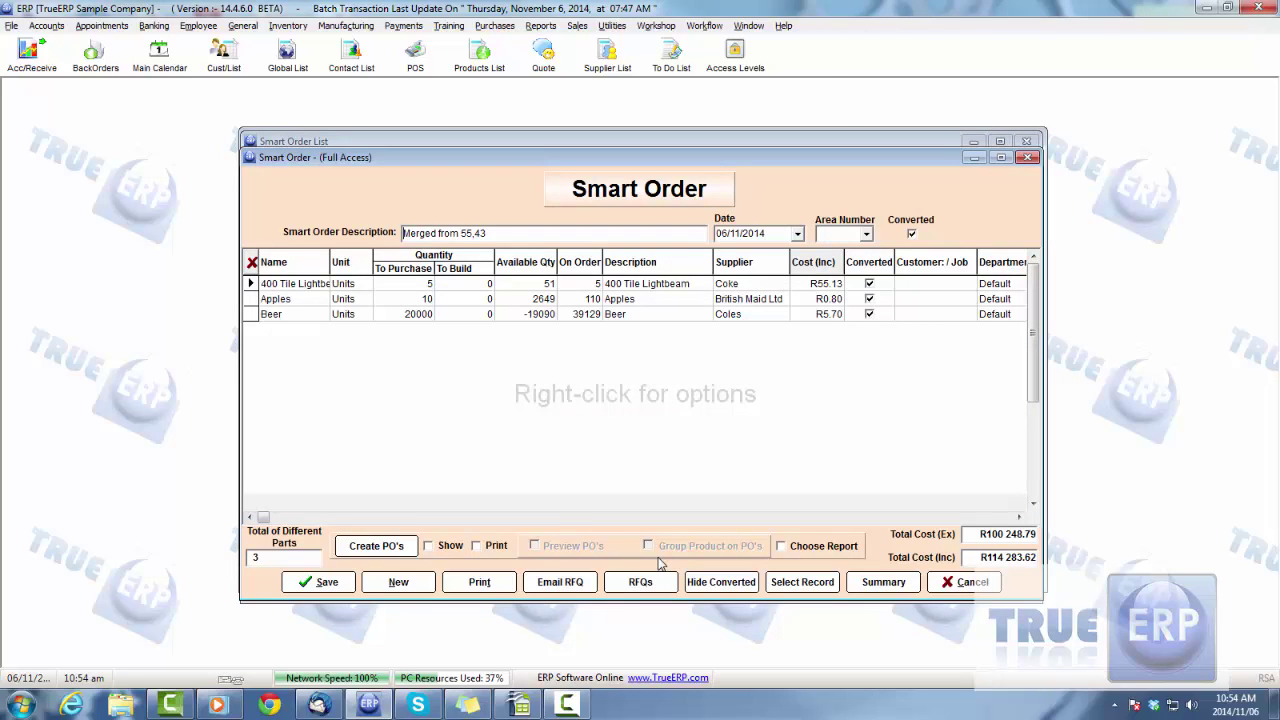
pyautogui.click(323, 583)
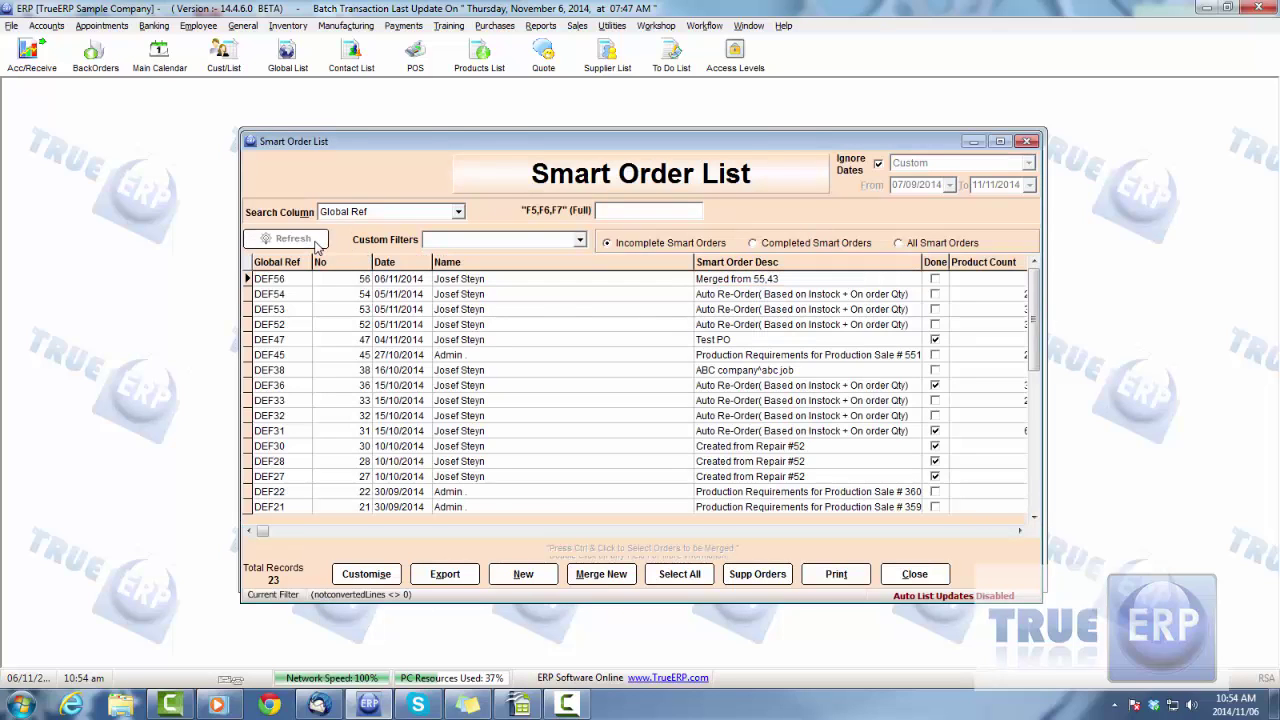
pyautogui.click(926, 577)
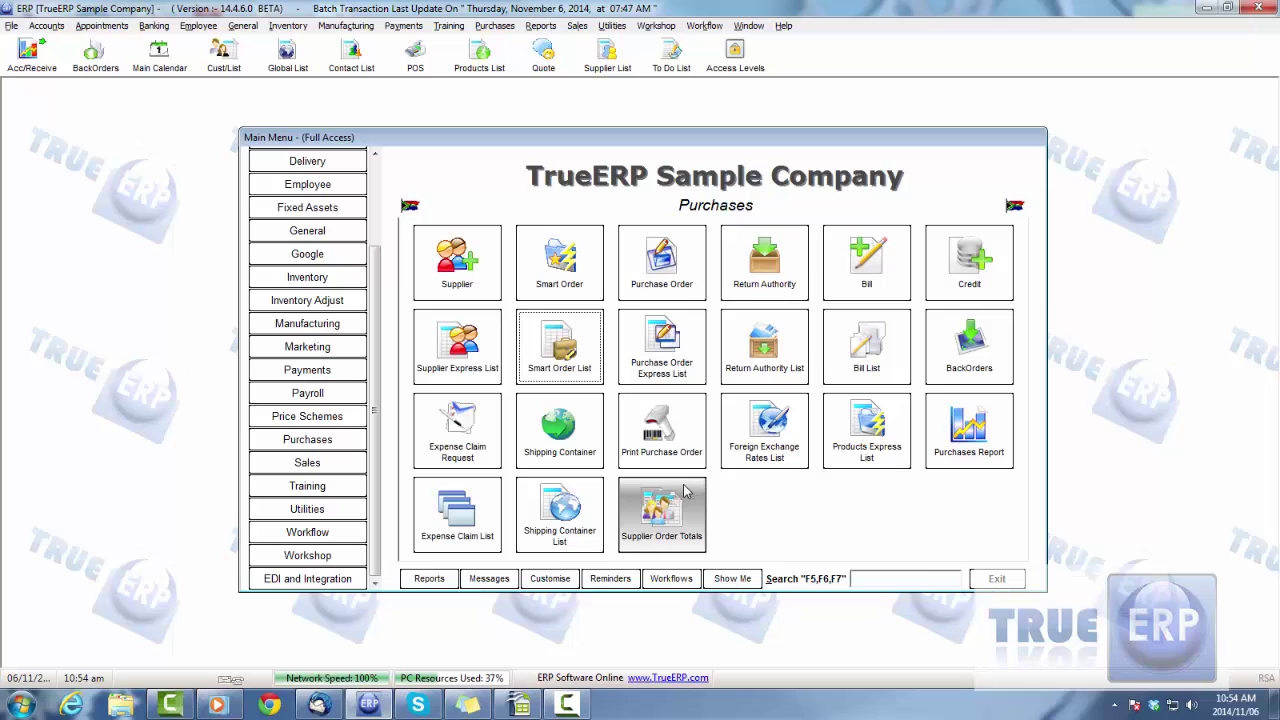
# Start a new purchase order with Coke from the supplier list as the supplier.
pyautogui.click(668, 276)
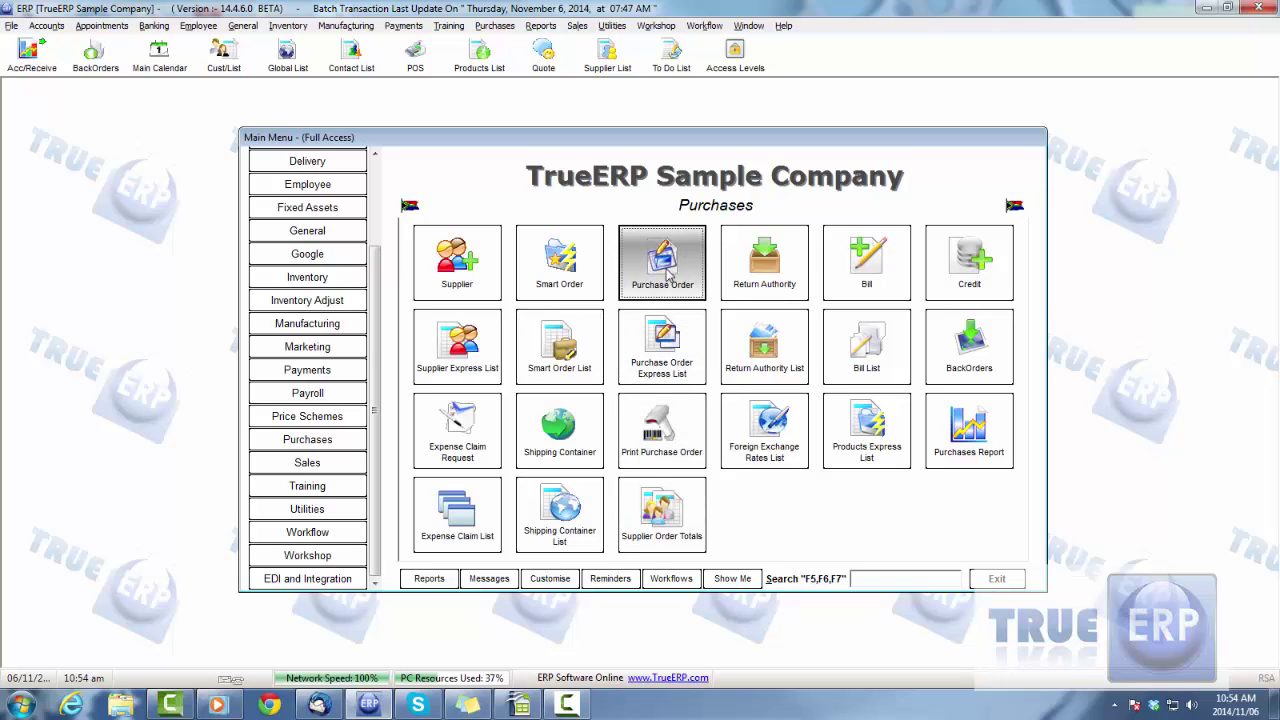
pyautogui.click(441, 215)
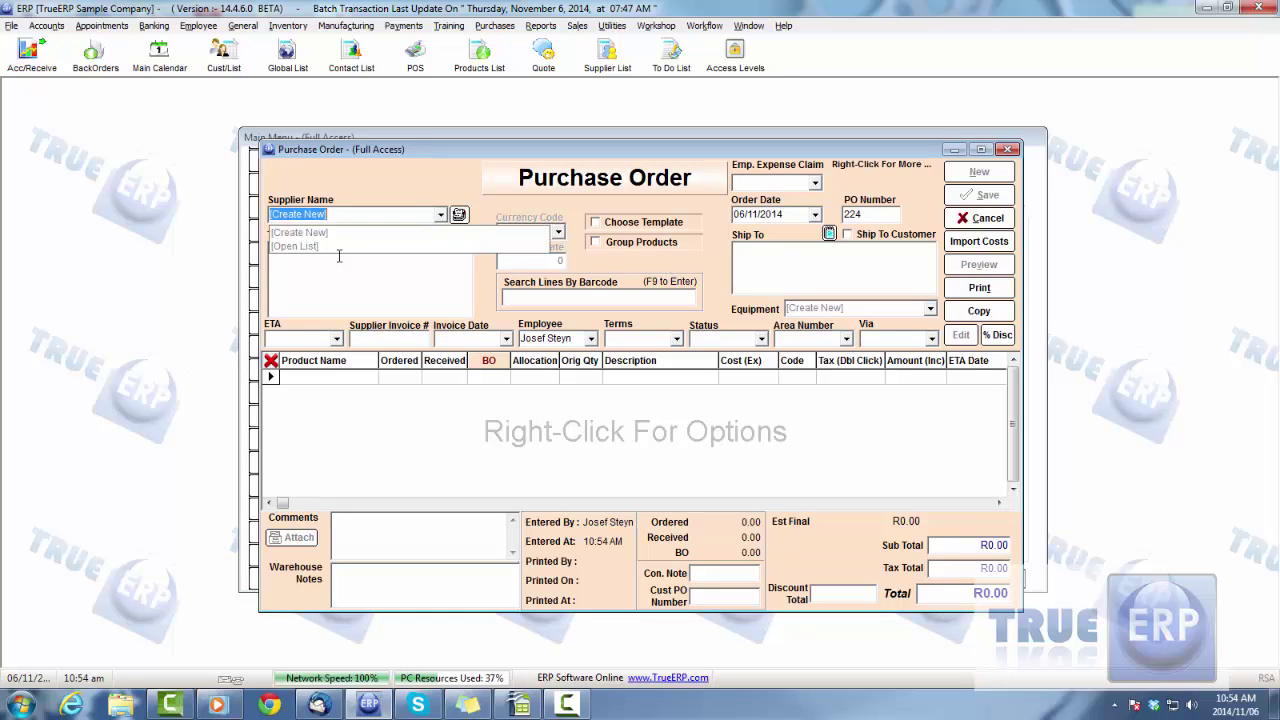
pyautogui.click(308, 250)
pyautogui.doubleClick(300, 402)
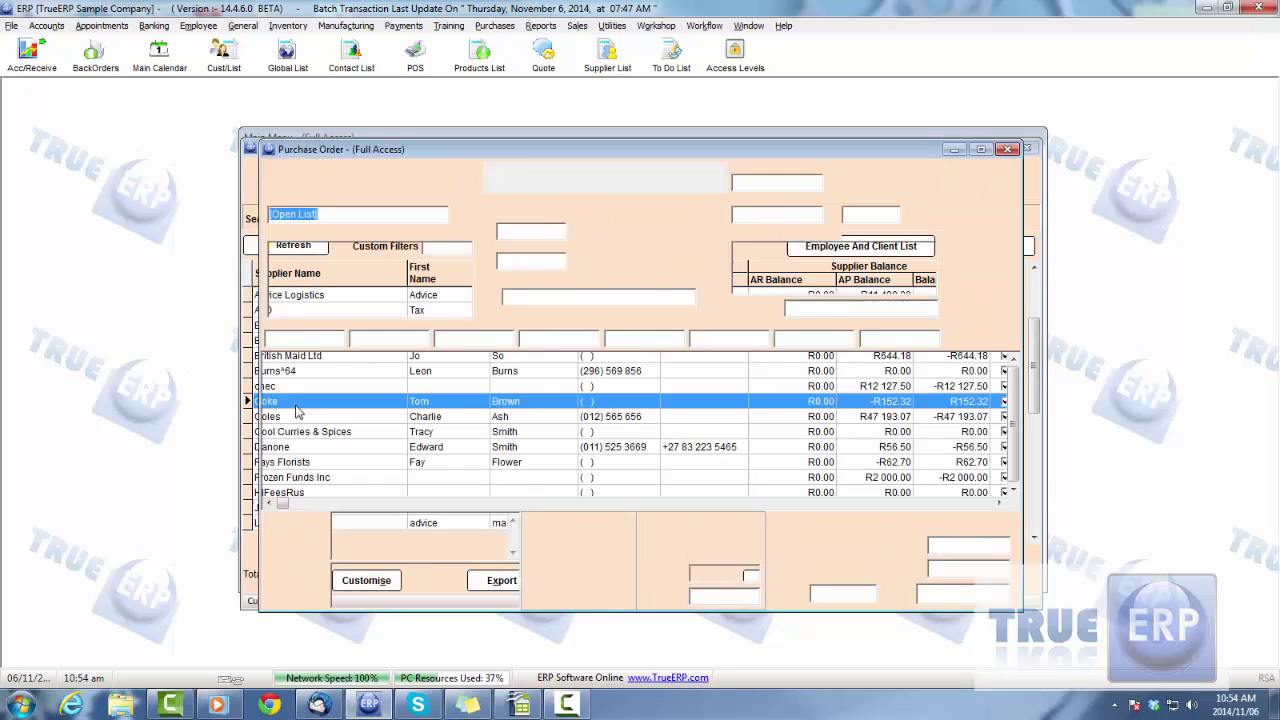
# Add Blue Pen from the product list as the purchase order's first line with an ordered quantity of 10.
pyautogui.click(312, 378)
pyautogui.click(374, 379)
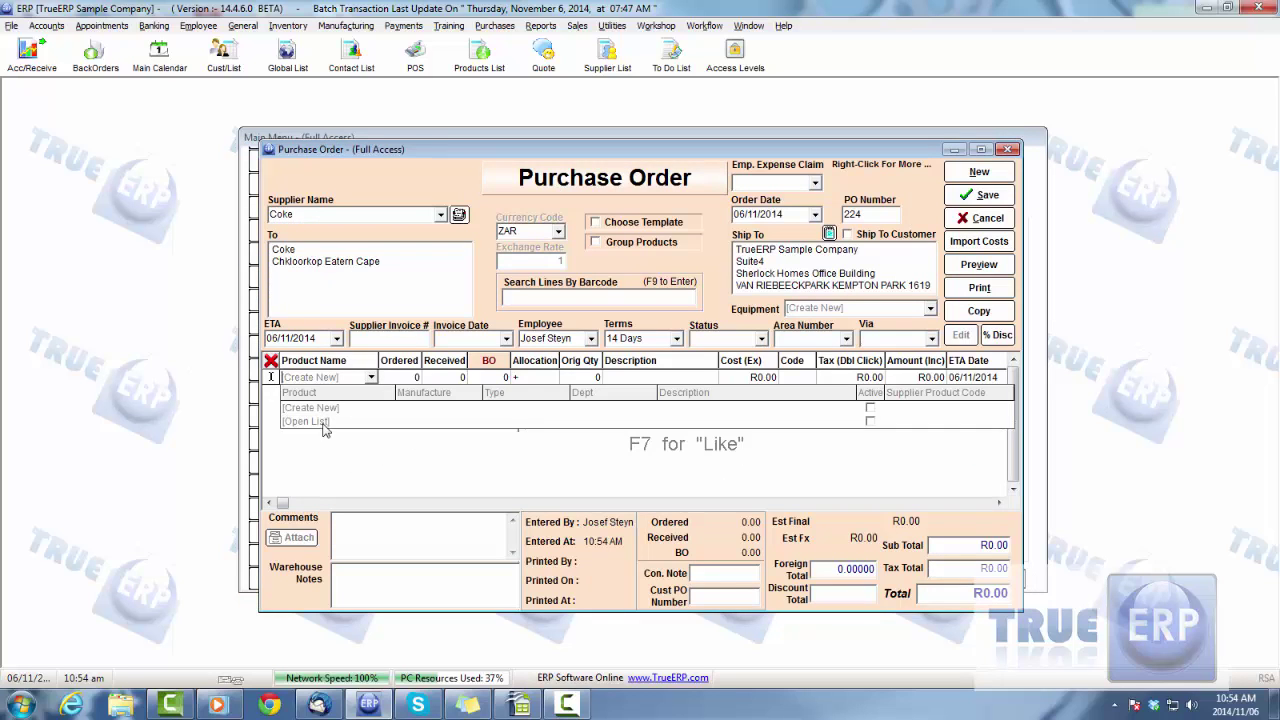
pyautogui.click(328, 425)
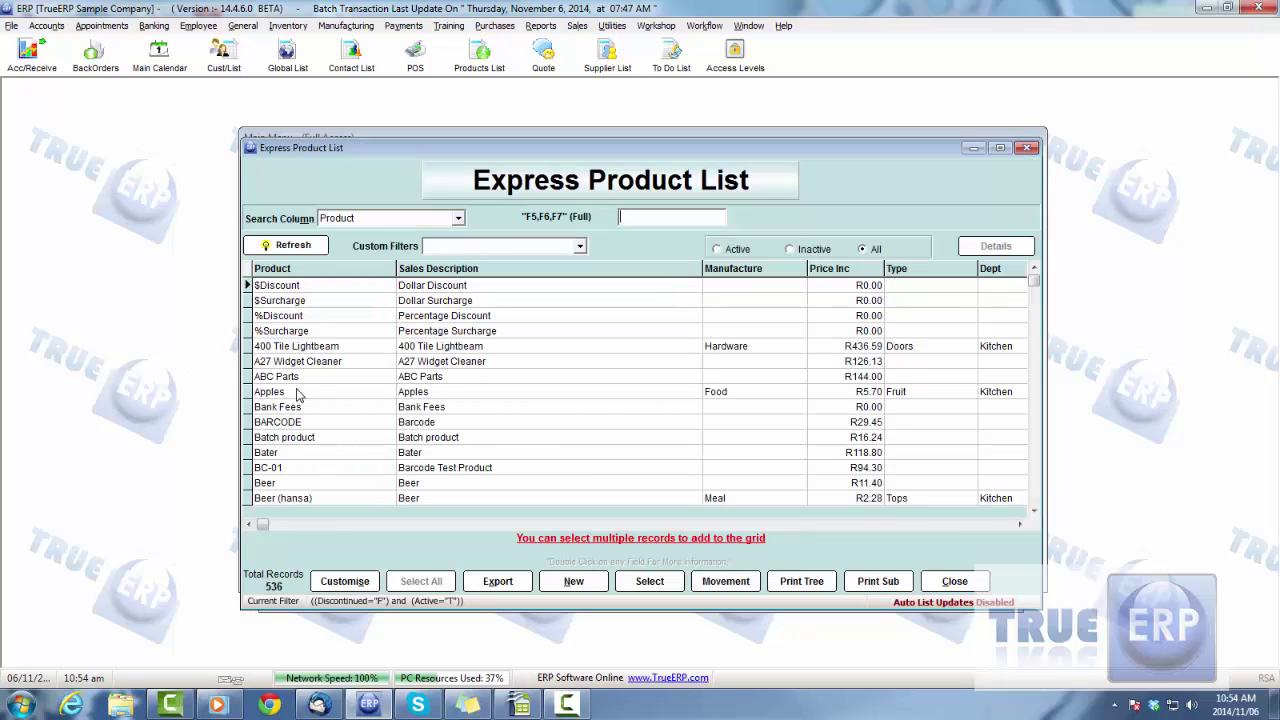
pyautogui.click(360, 452)
pyautogui.scroll(-3, 360, 455)
pyautogui.doubleClick(338, 498)
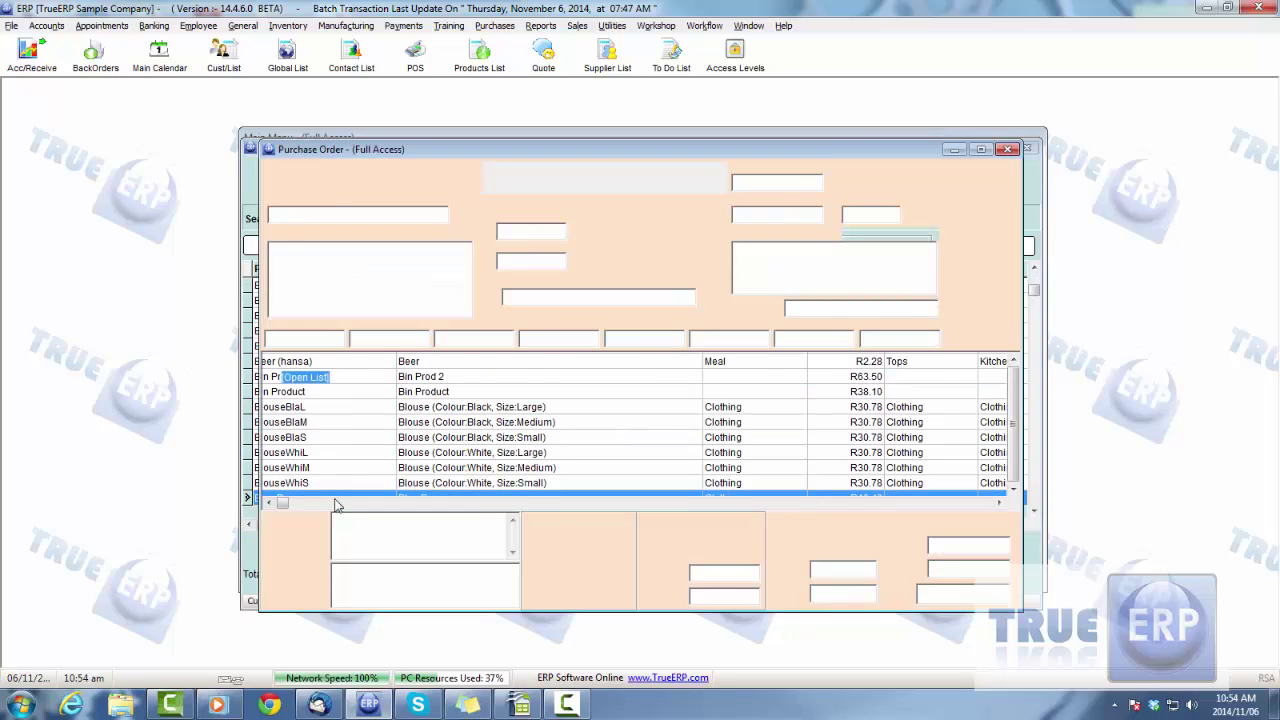
pyautogui.click(405, 378)
pyautogui.write('10')
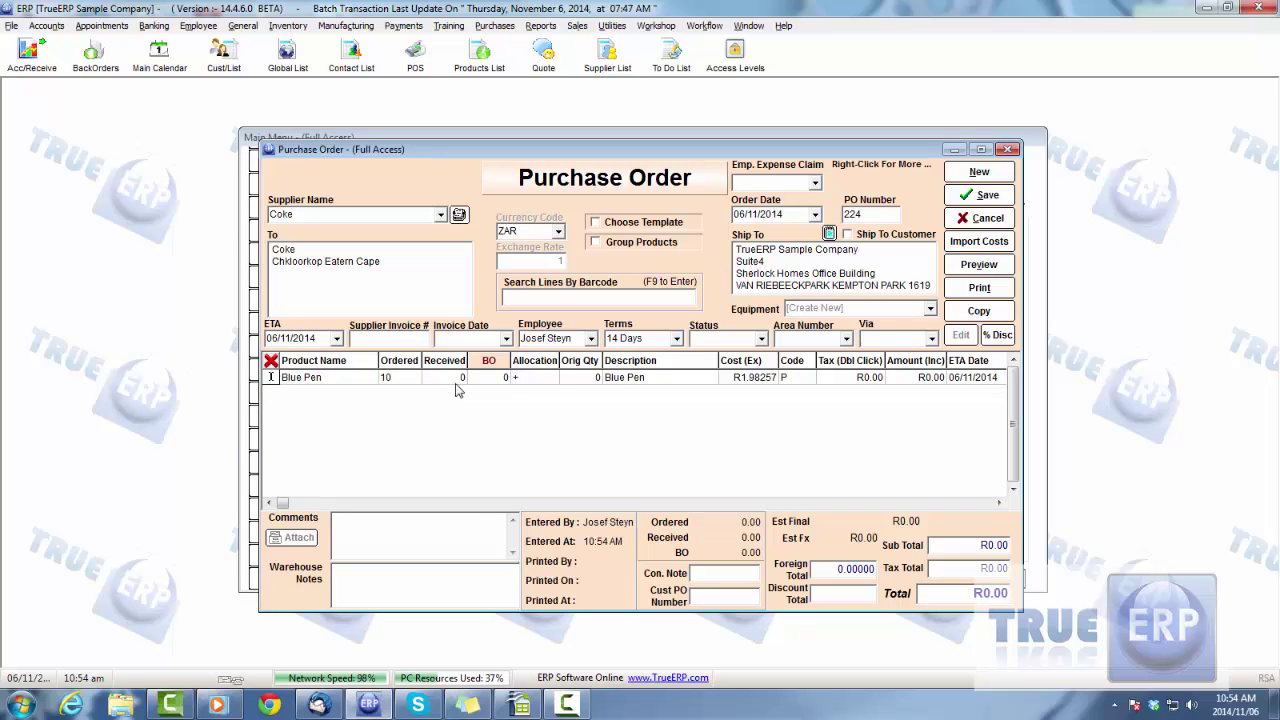
# Check the Blue Pen line's received, ordered and back-order quantities, and save the purchase order.
pyautogui.click(455, 378)
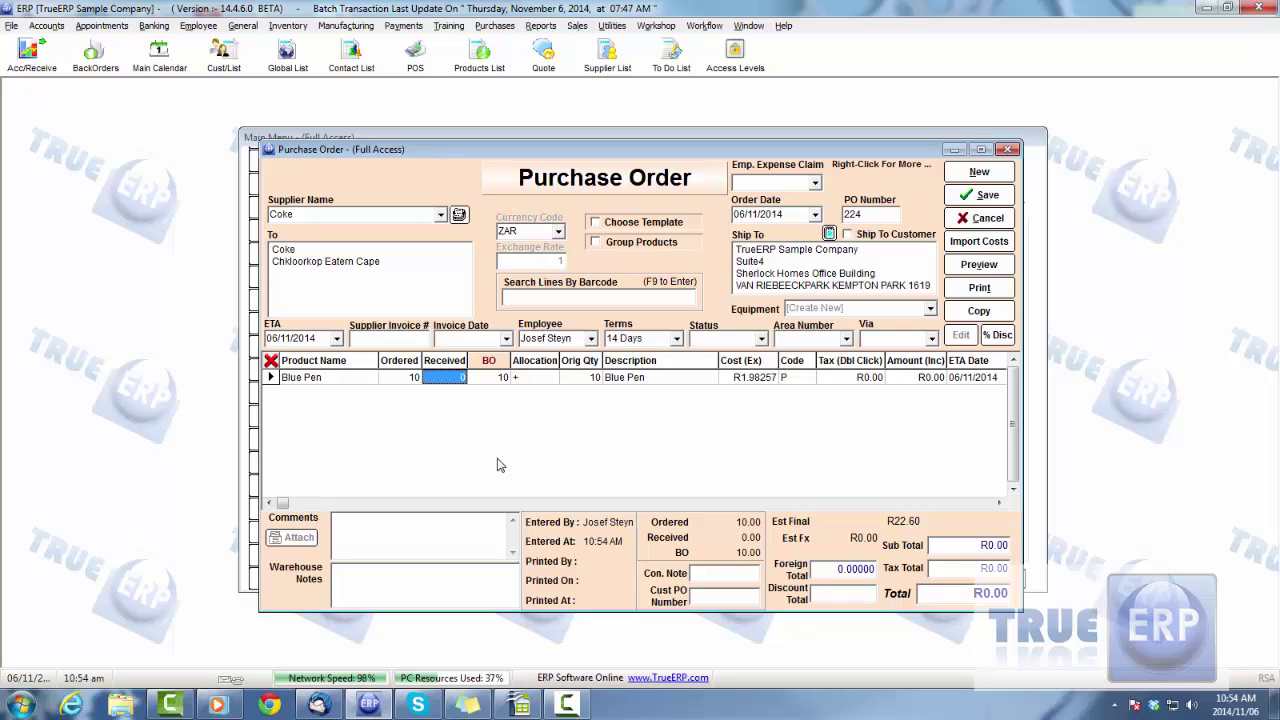
pyautogui.click(500, 377)
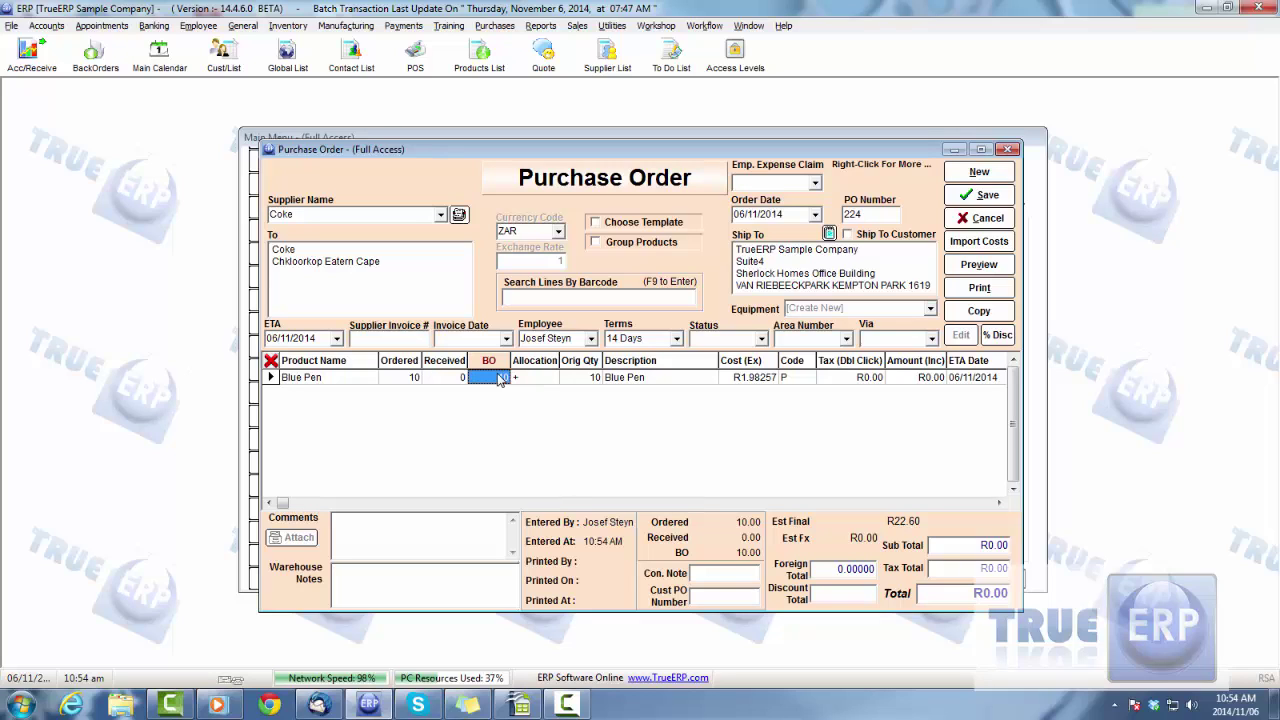
pyautogui.click(403, 377)
pyautogui.click(502, 378)
pyautogui.click(985, 196)
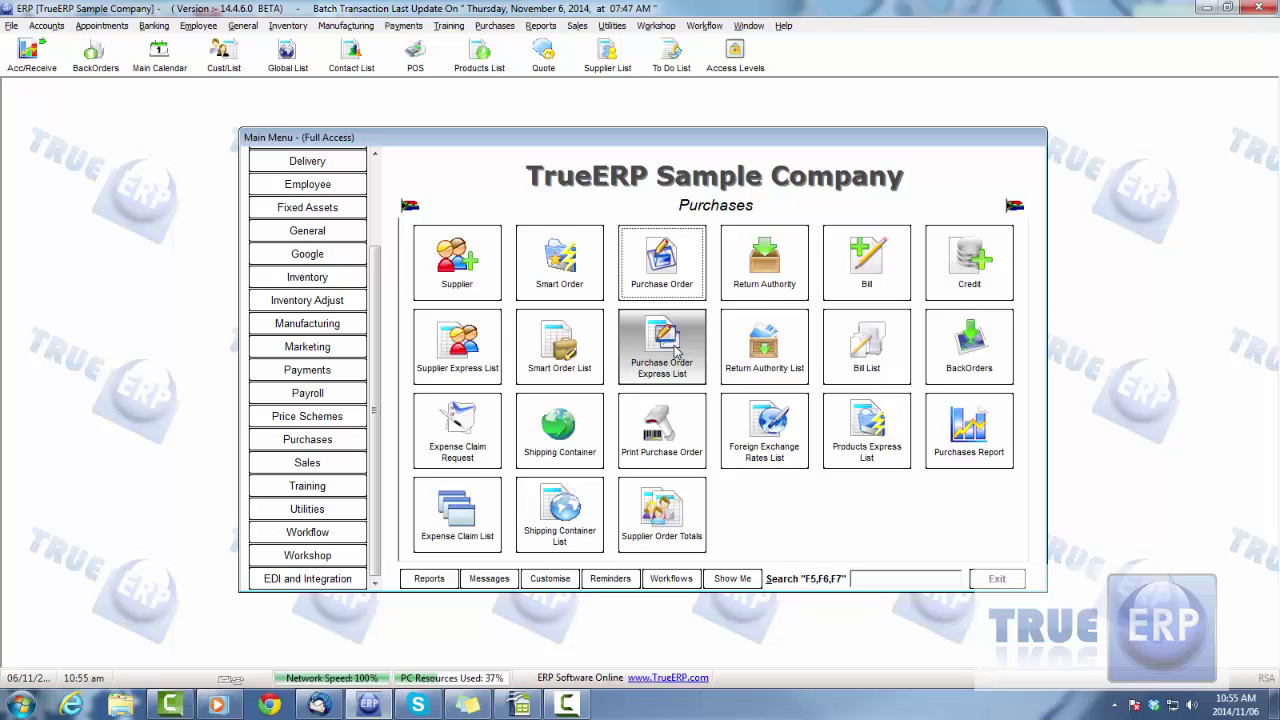
# View the purchase, invoice and sales order back-order lists from the back orders chooser, and close each one and the chooser.
pyautogui.click(965, 345)
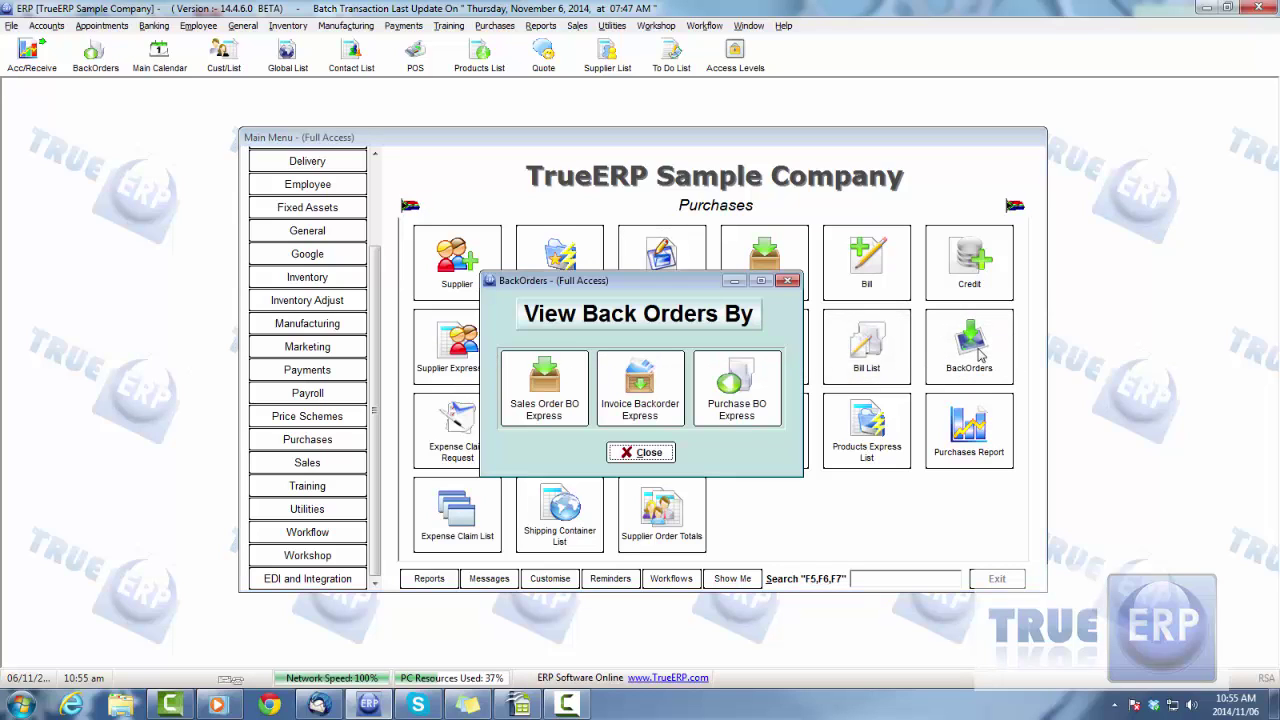
pyautogui.click(738, 392)
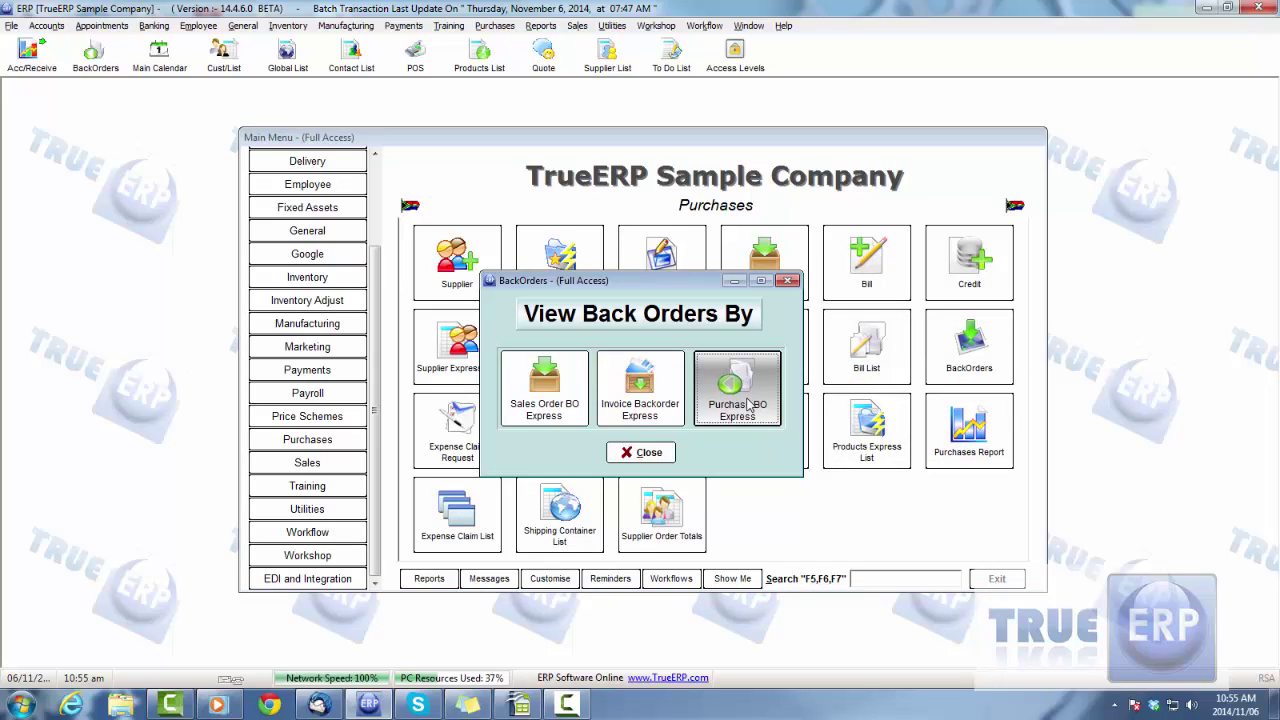
pyautogui.click(914, 580)
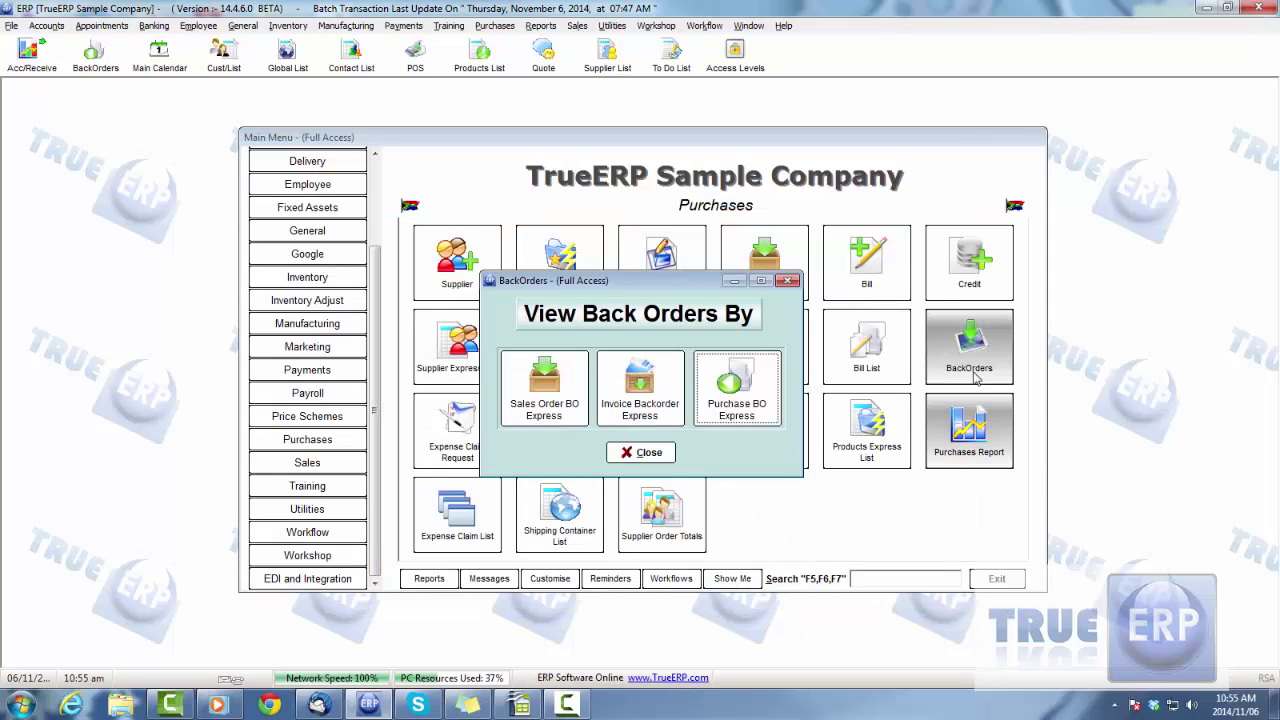
pyautogui.click(657, 398)
pyautogui.click(917, 657)
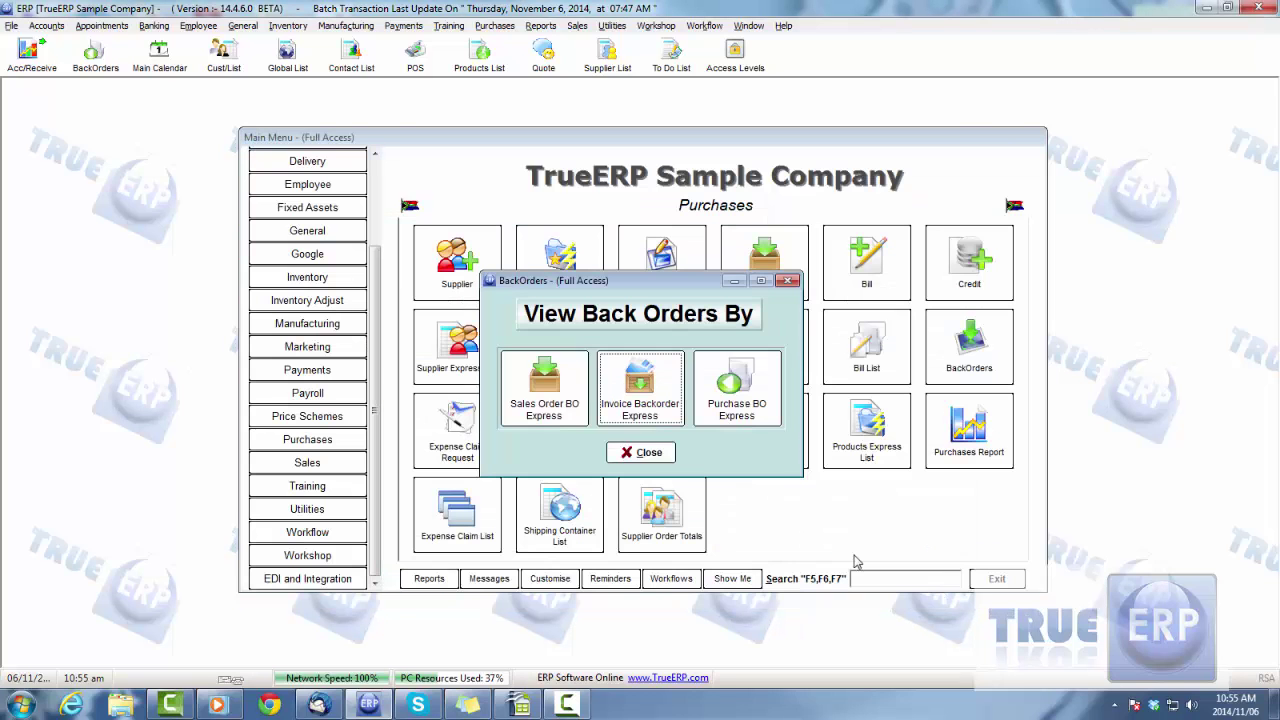
pyautogui.click(563, 392)
pyautogui.click(914, 580)
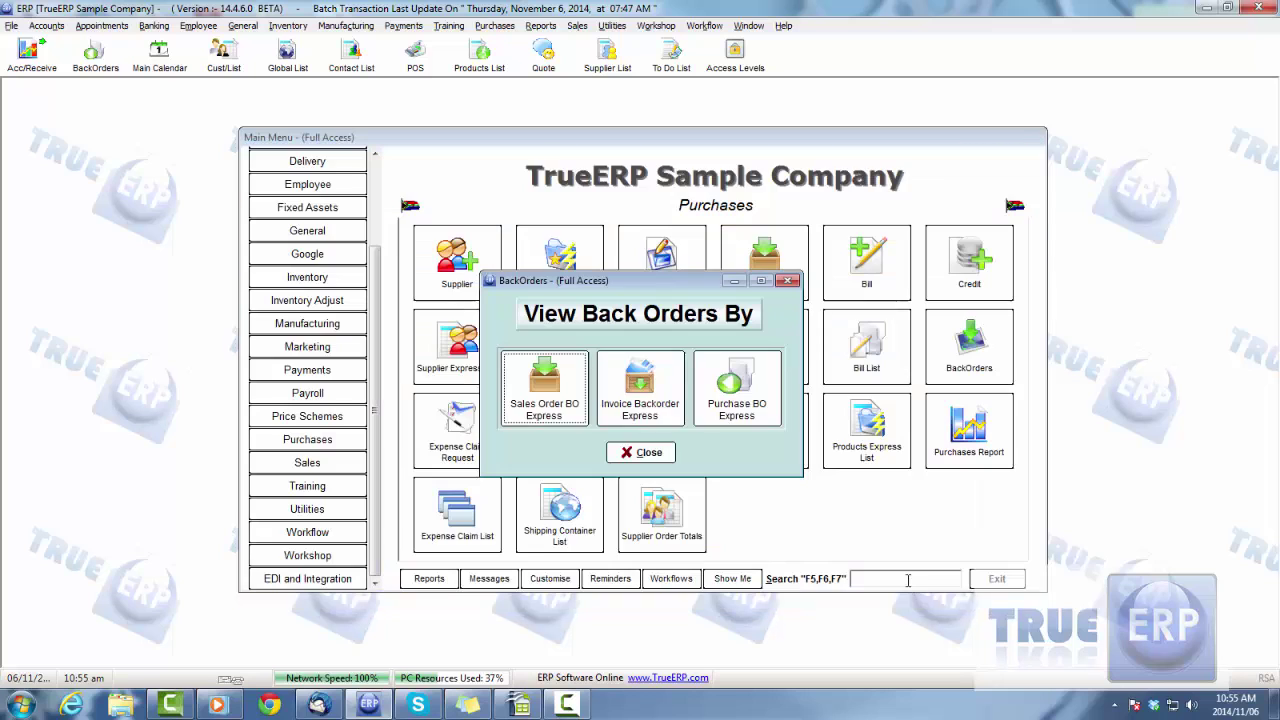
pyautogui.click(640, 452)
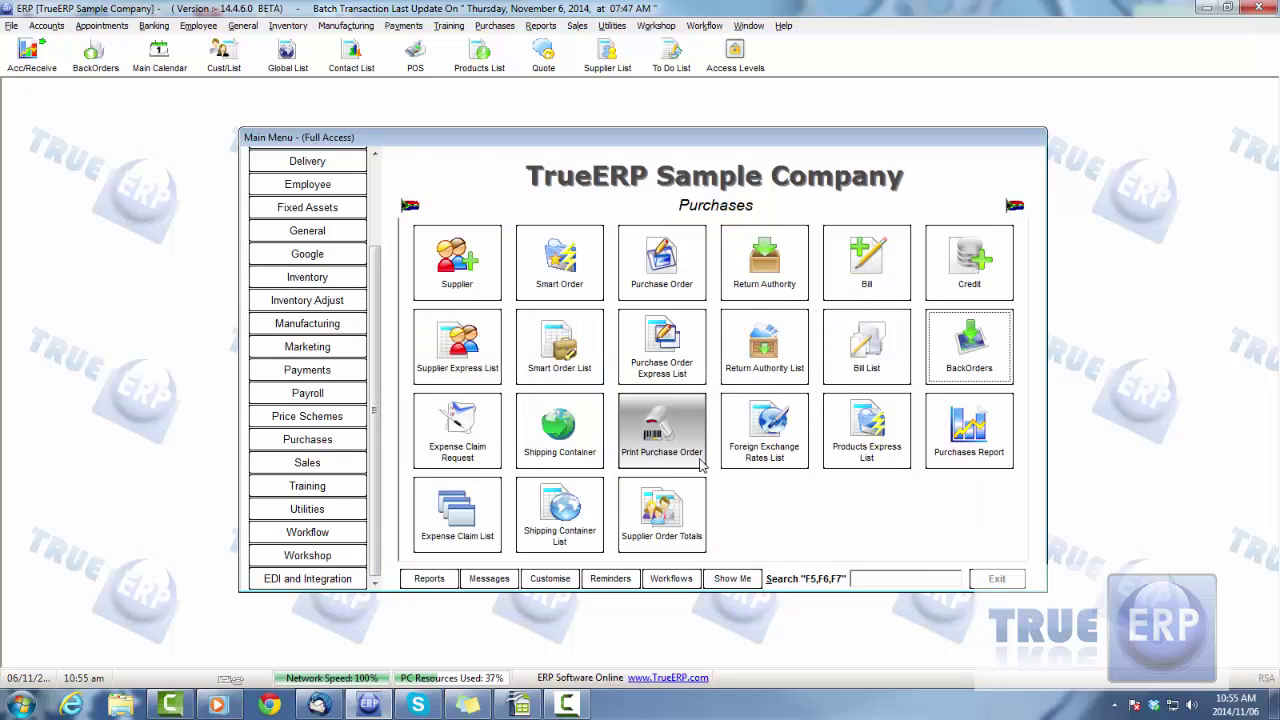
# Switch the purchase order express list to back orders, check the Coke line for Blue Pen, and open its purchase order.
pyautogui.click(647, 364)
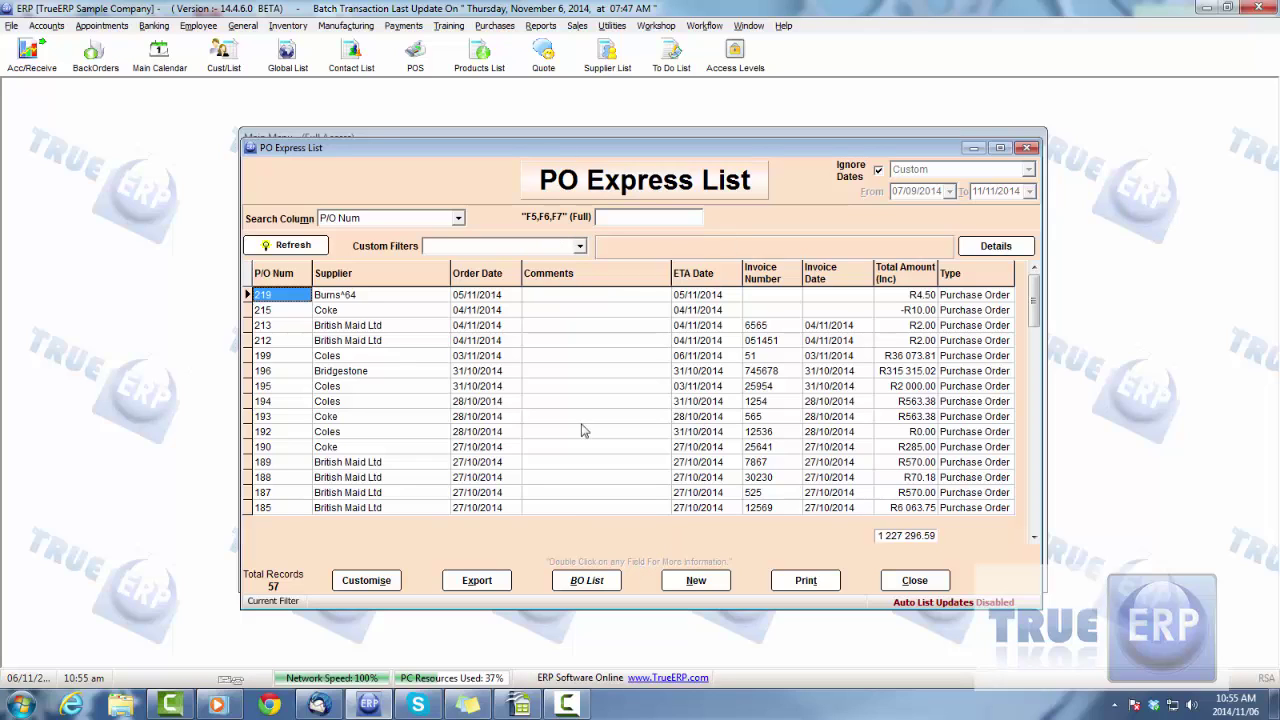
pyautogui.click(598, 584)
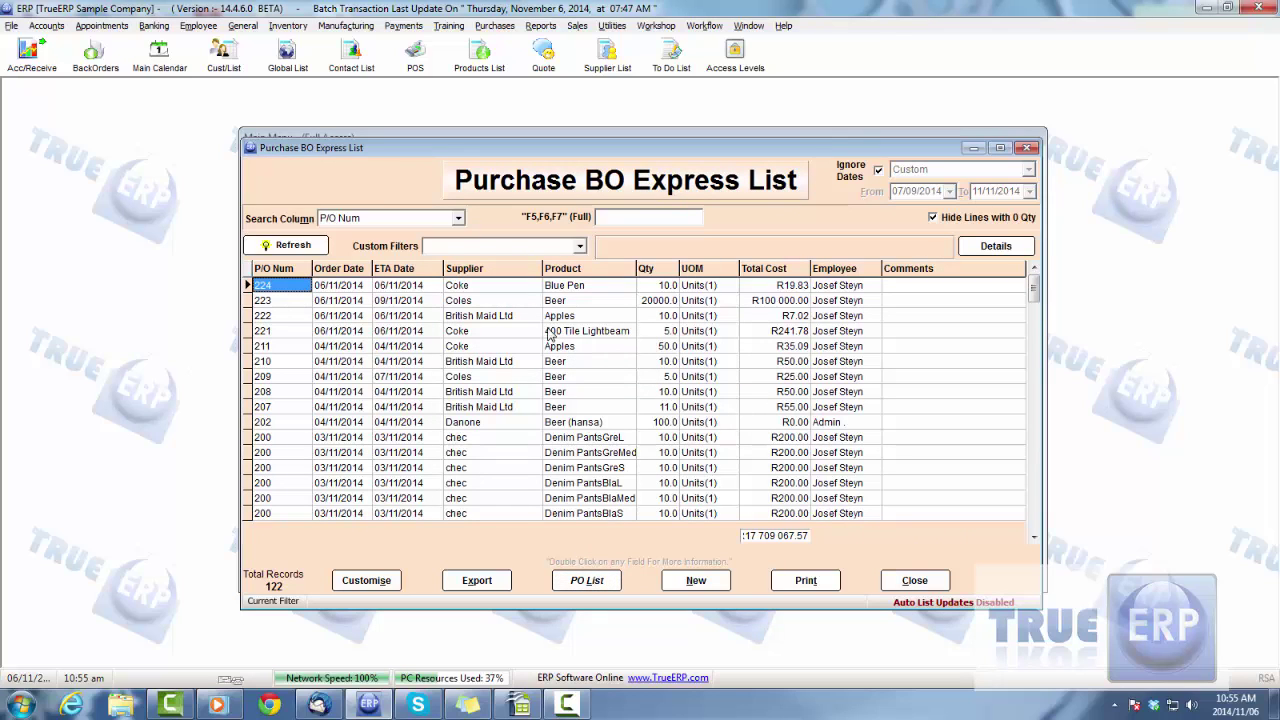
pyautogui.click(480, 288)
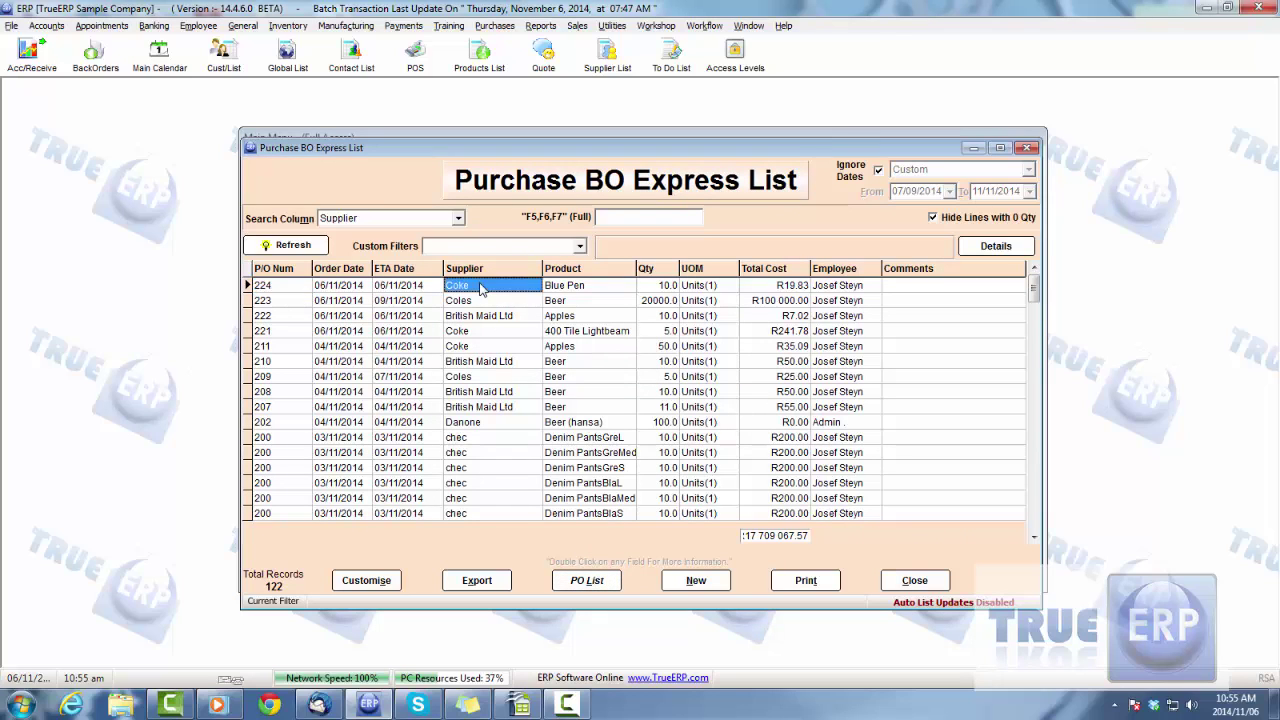
pyautogui.click(670, 289)
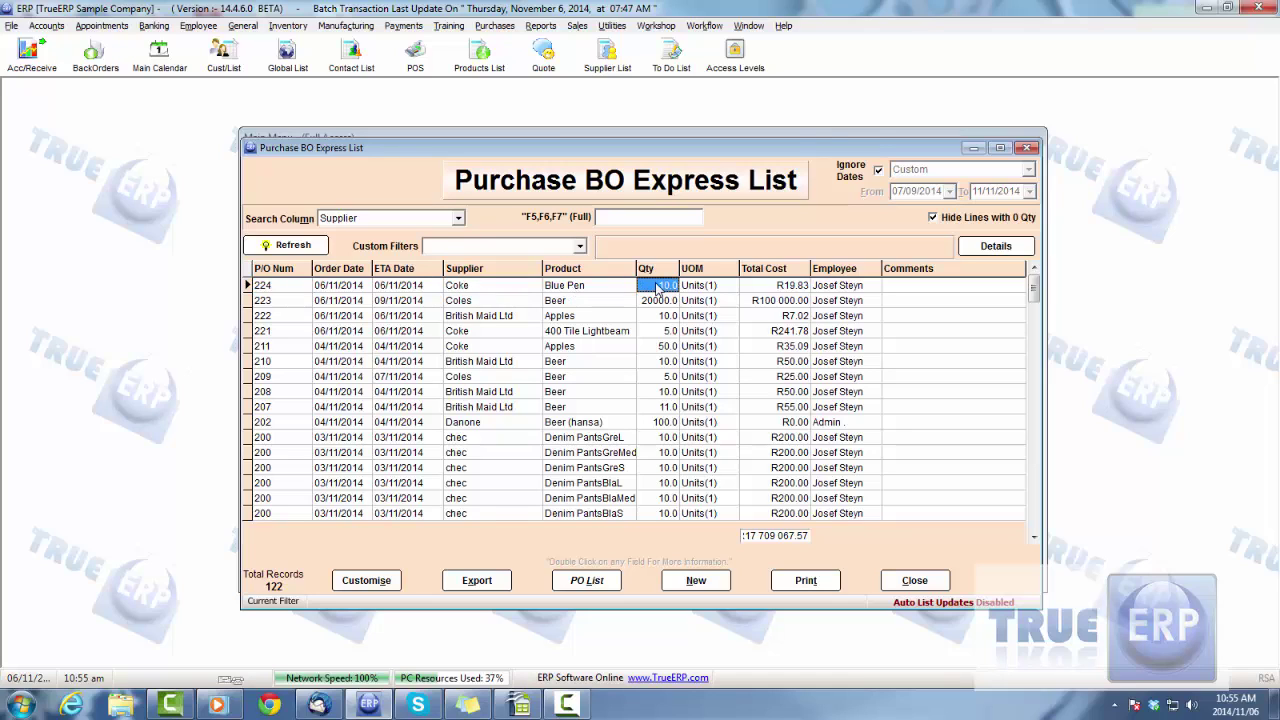
pyautogui.doubleClick(500, 289)
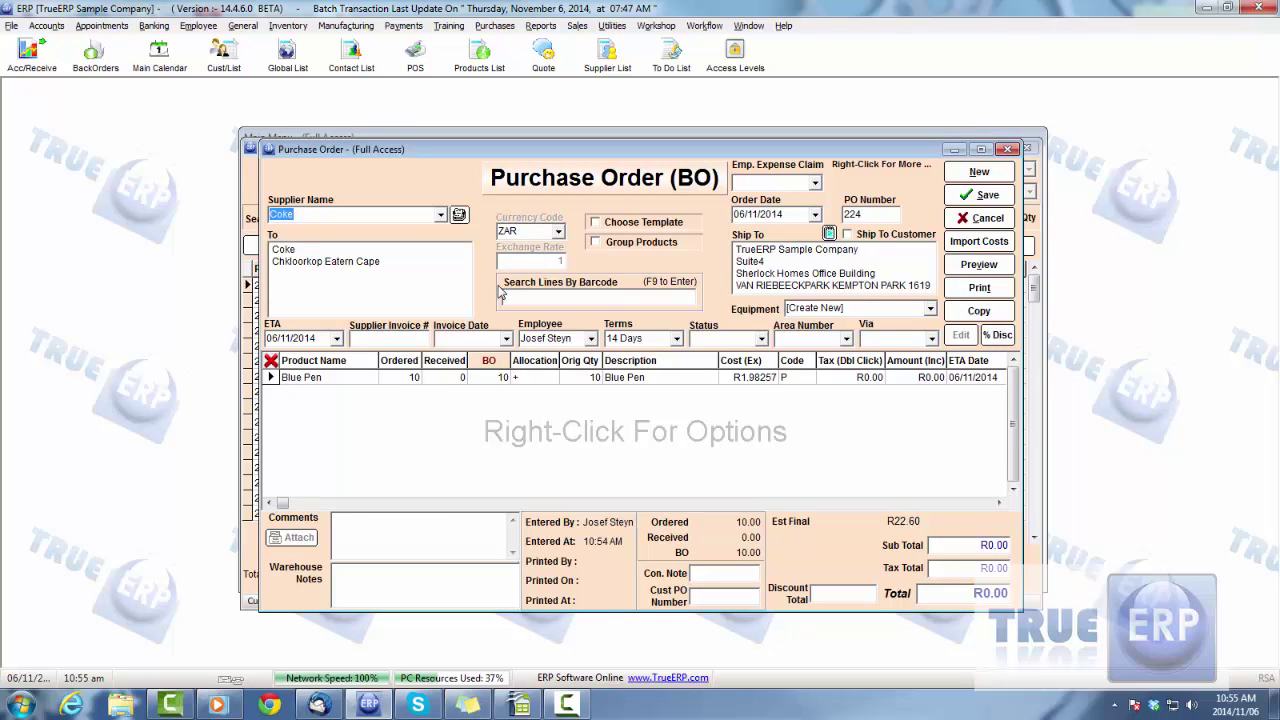
# Set the Blue Pen line's received quantity to 10, save without allocating a bin, and decline to fix the mismatch.
pyautogui.click(437, 381)
pyautogui.write('10')
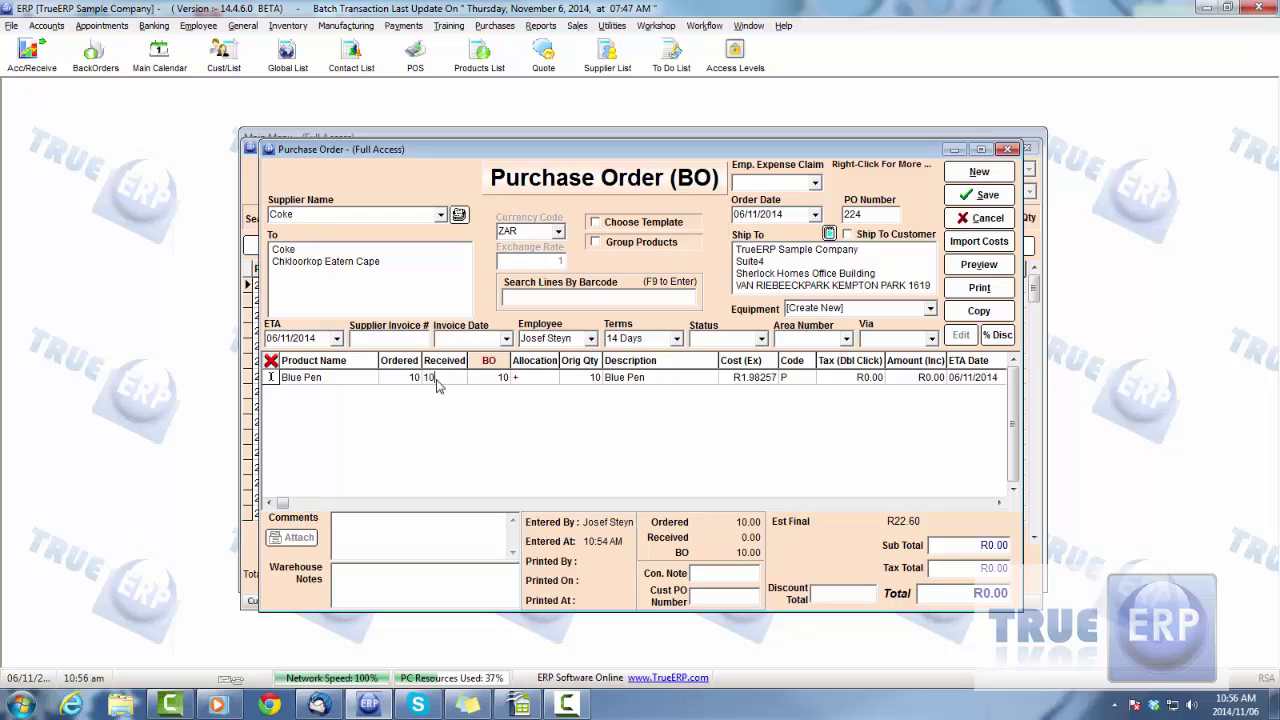
pyautogui.press('Tab')
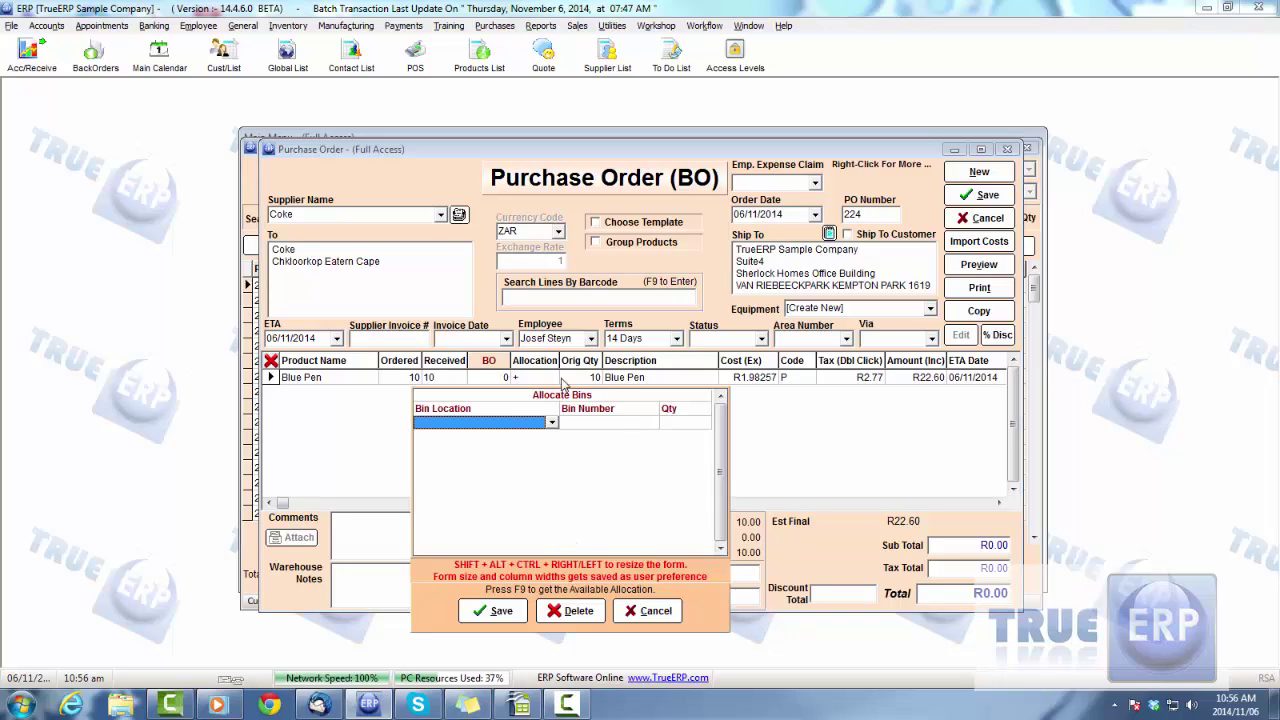
pyautogui.click(493, 611)
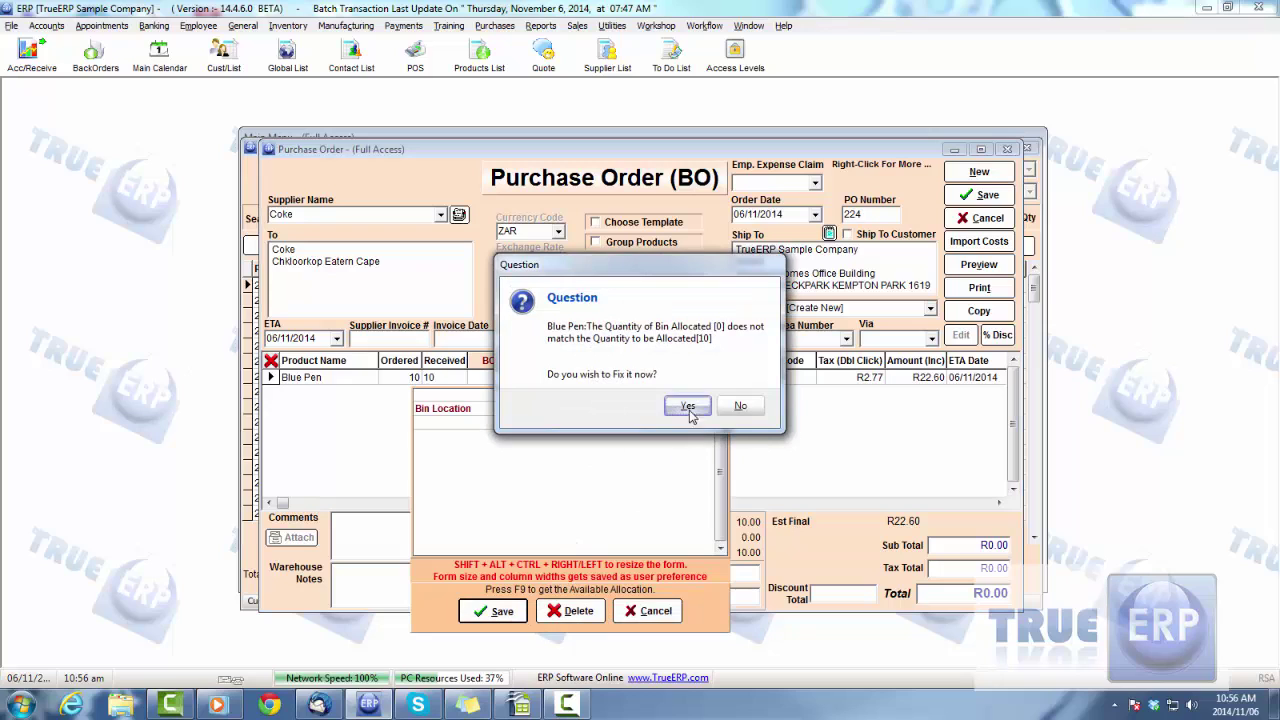
pyautogui.click(739, 405)
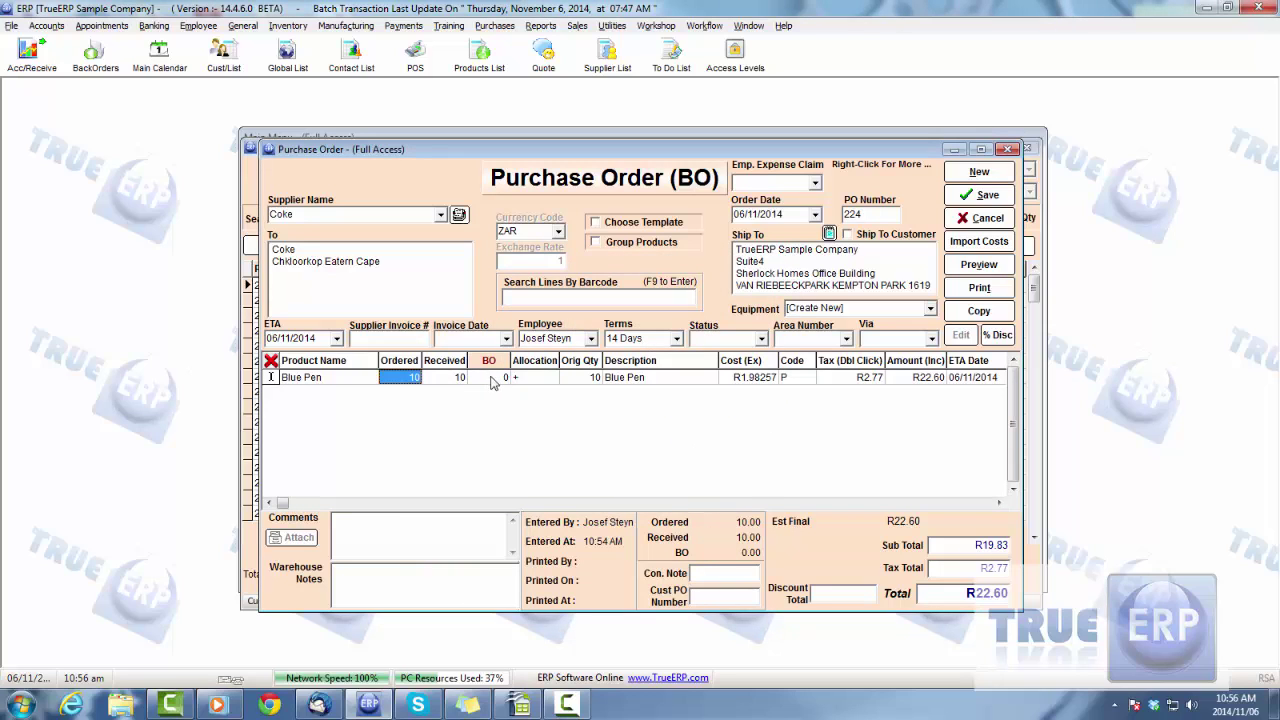
# Set the Blue Pen line's received quantity to 5 and dismiss the bin allocation.
pyautogui.click(450, 378)
pyautogui.write('5')
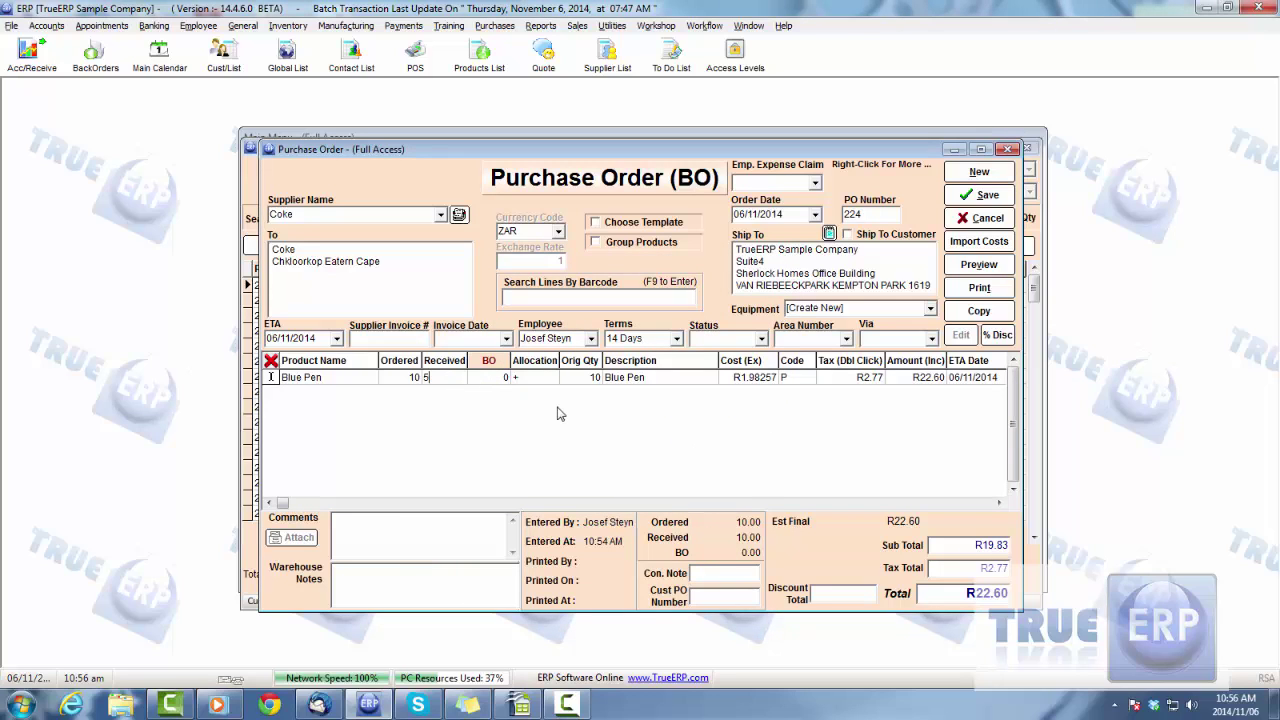
pyautogui.press('Return')
pyautogui.click(470, 610)
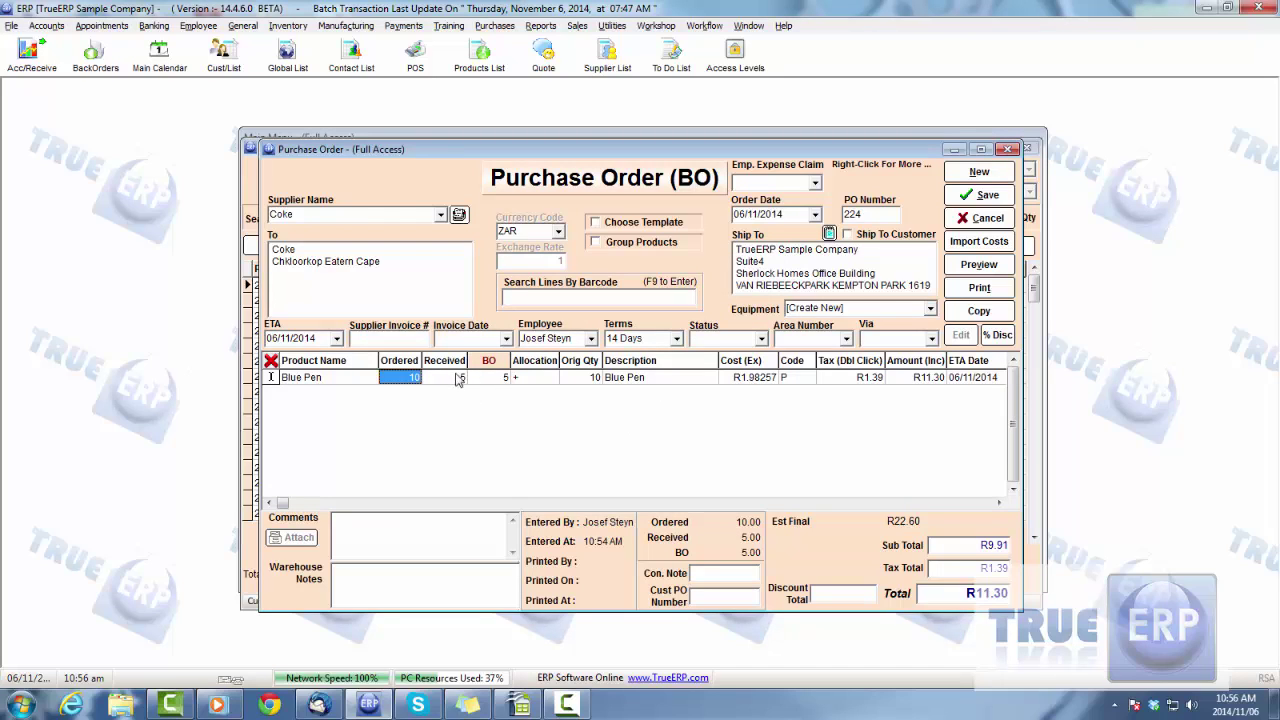
# Set the Blue Pen line's received quantity to 10 and cancel the bin allocation.
pyautogui.click(458, 379)
pyautogui.write('10')
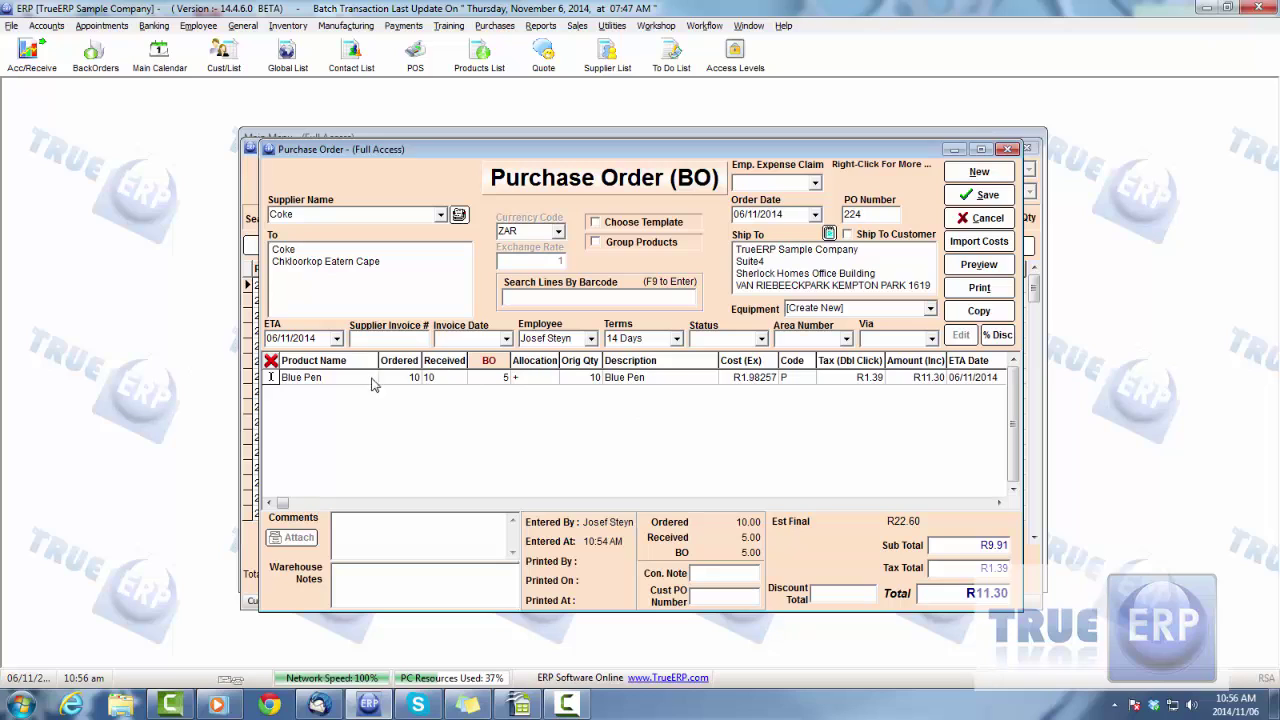
pyautogui.click(400, 378)
pyautogui.click(655, 611)
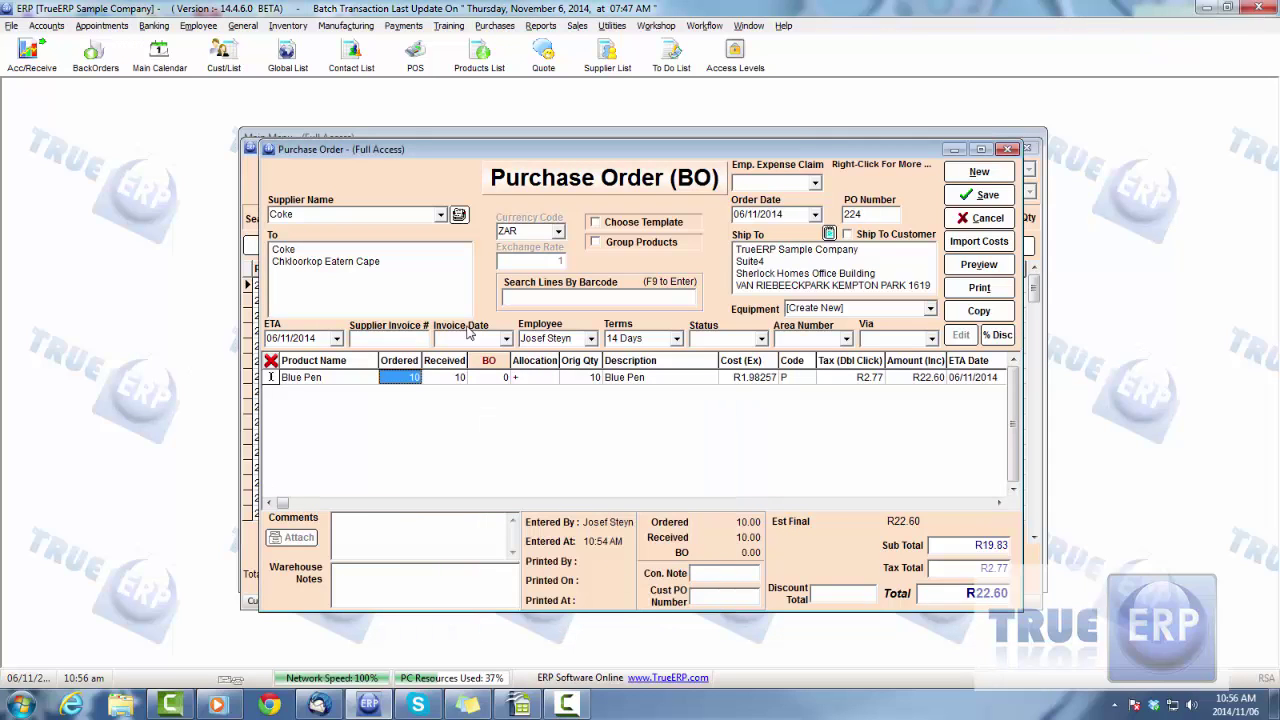
# Enter supplier invoice number 1566 with today's date, 06/11/2014, save the purchase order, and decline to view outstanding back orders.
pyautogui.click(397, 337)
pyautogui.write('1566')
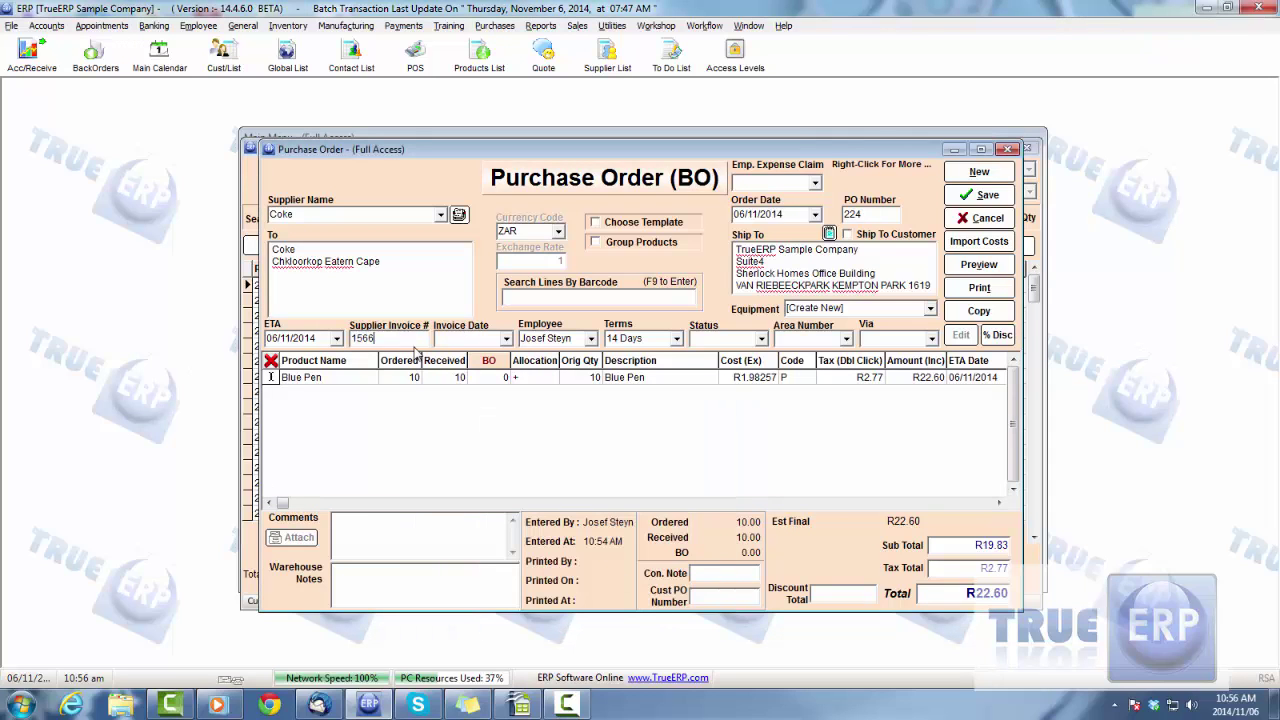
pyautogui.click(506, 338)
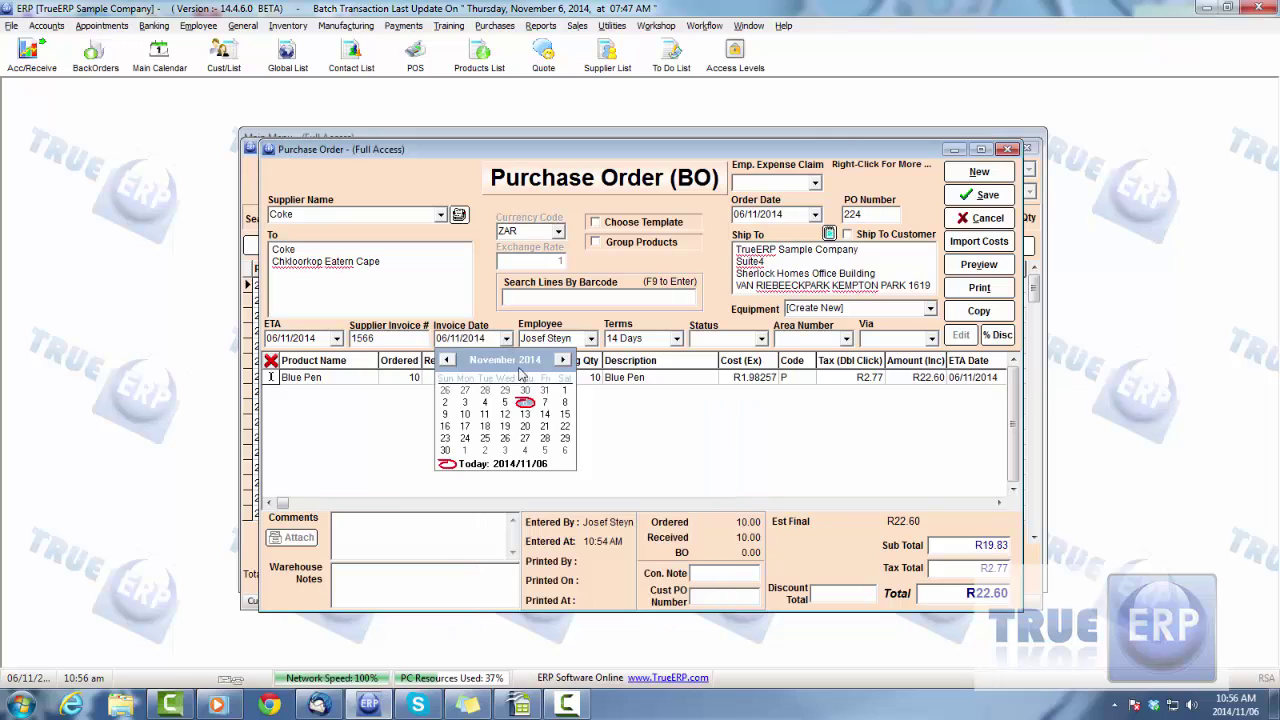
pyautogui.click(460, 468)
pyautogui.click(1000, 200)
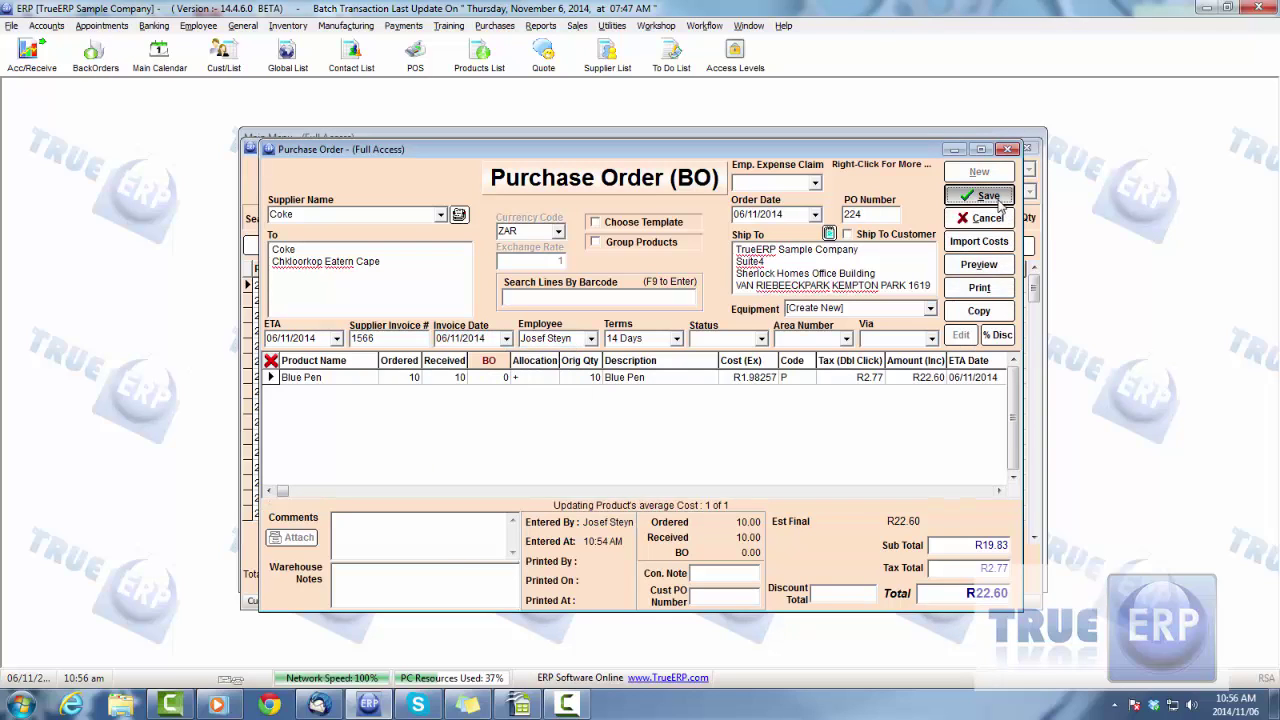
pyautogui.click(740, 390)
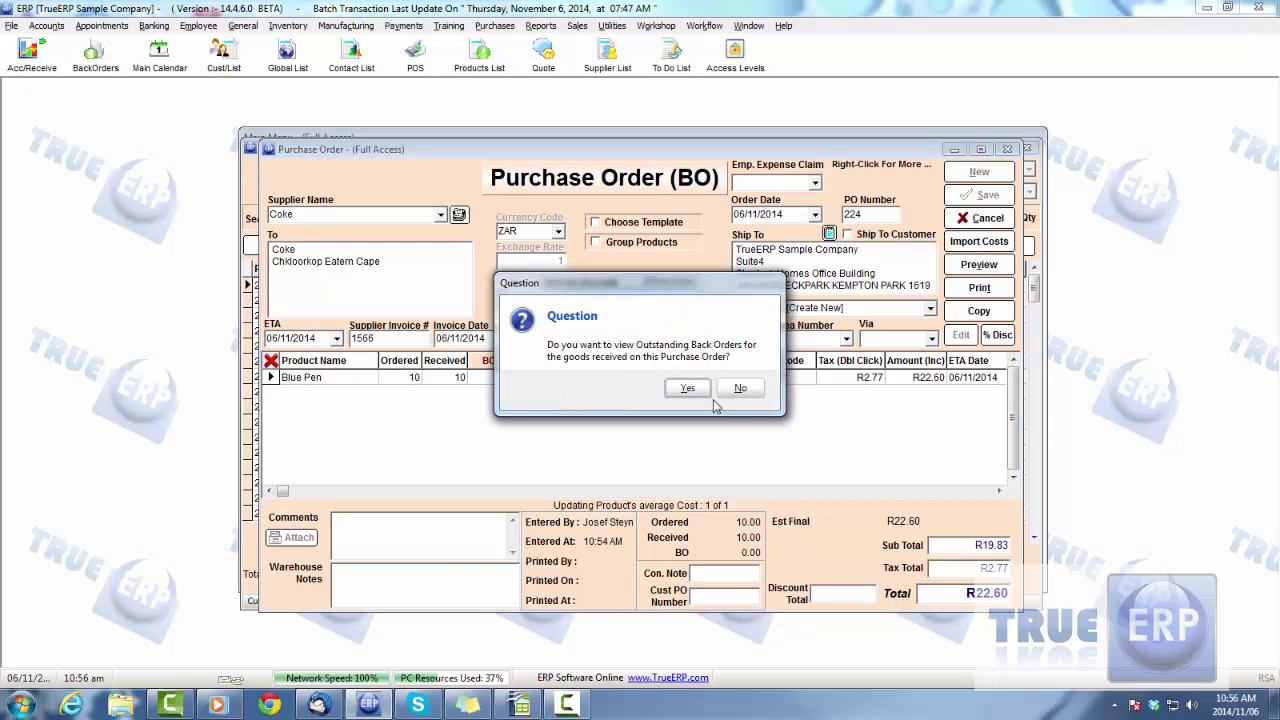
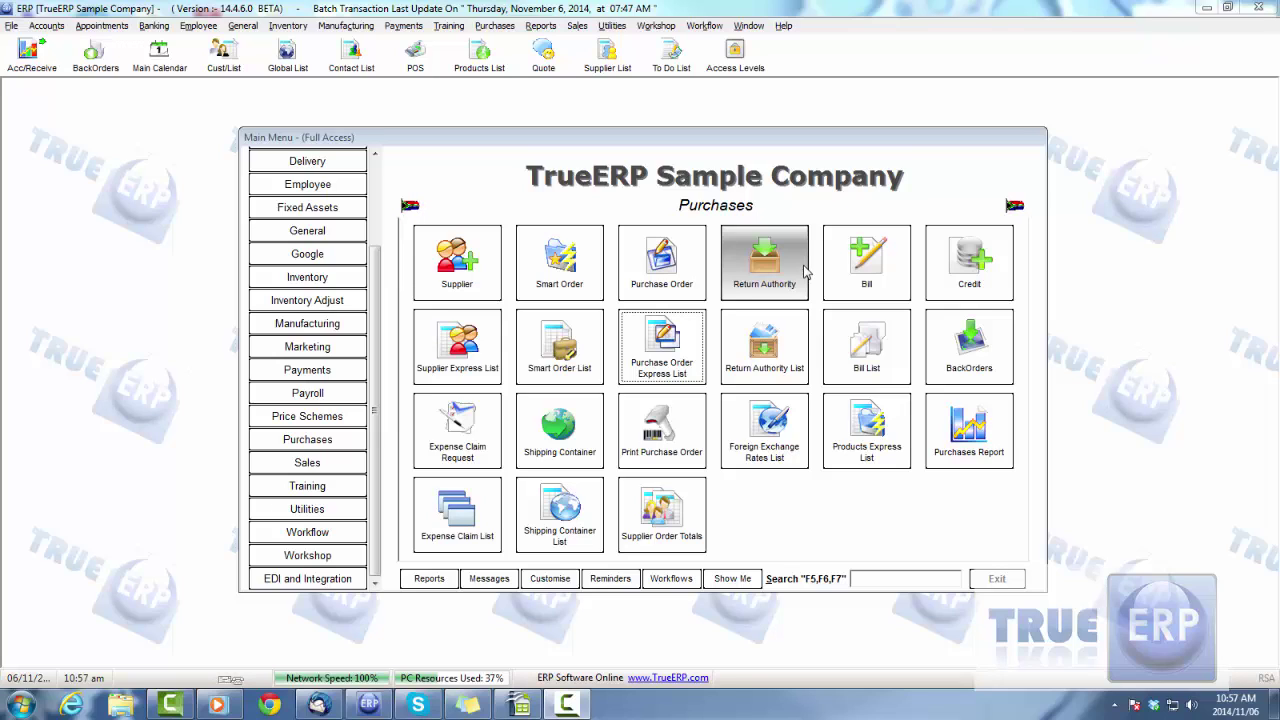
# Start a new return authority with Burns^64 from the supplier list as the supplier.
pyautogui.click(803, 270)
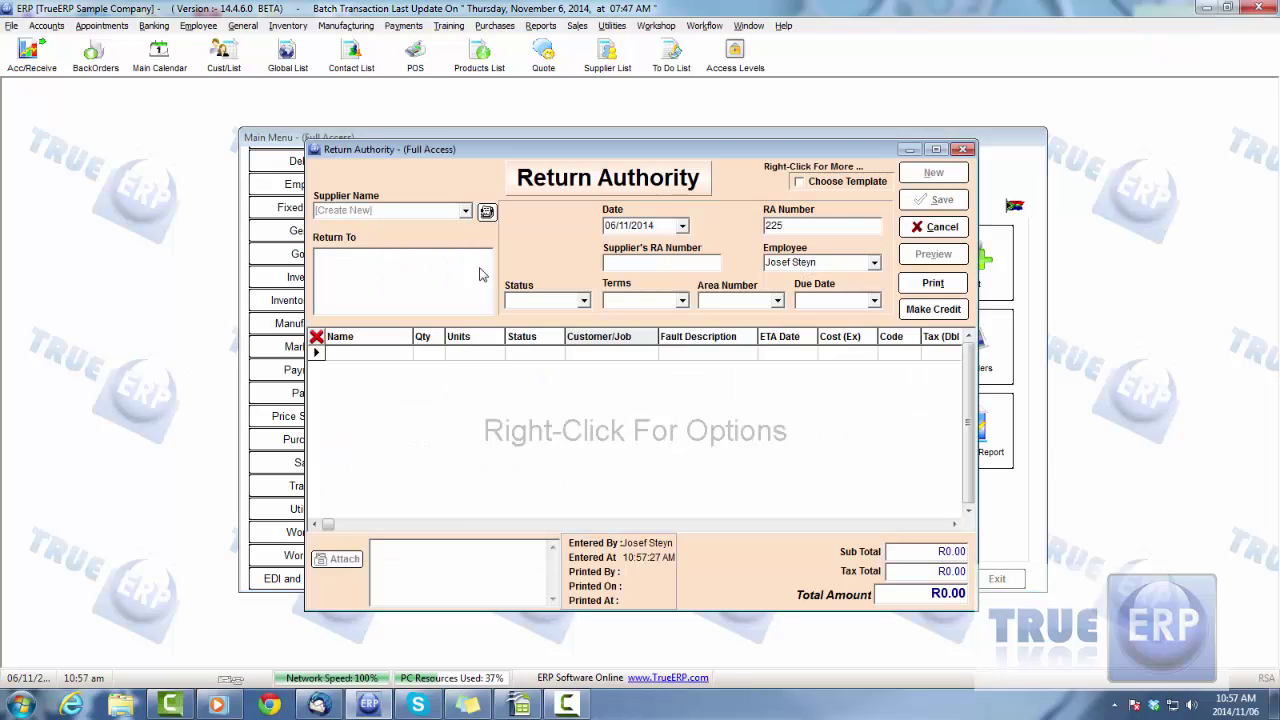
pyautogui.click(424, 212)
pyautogui.click(346, 242)
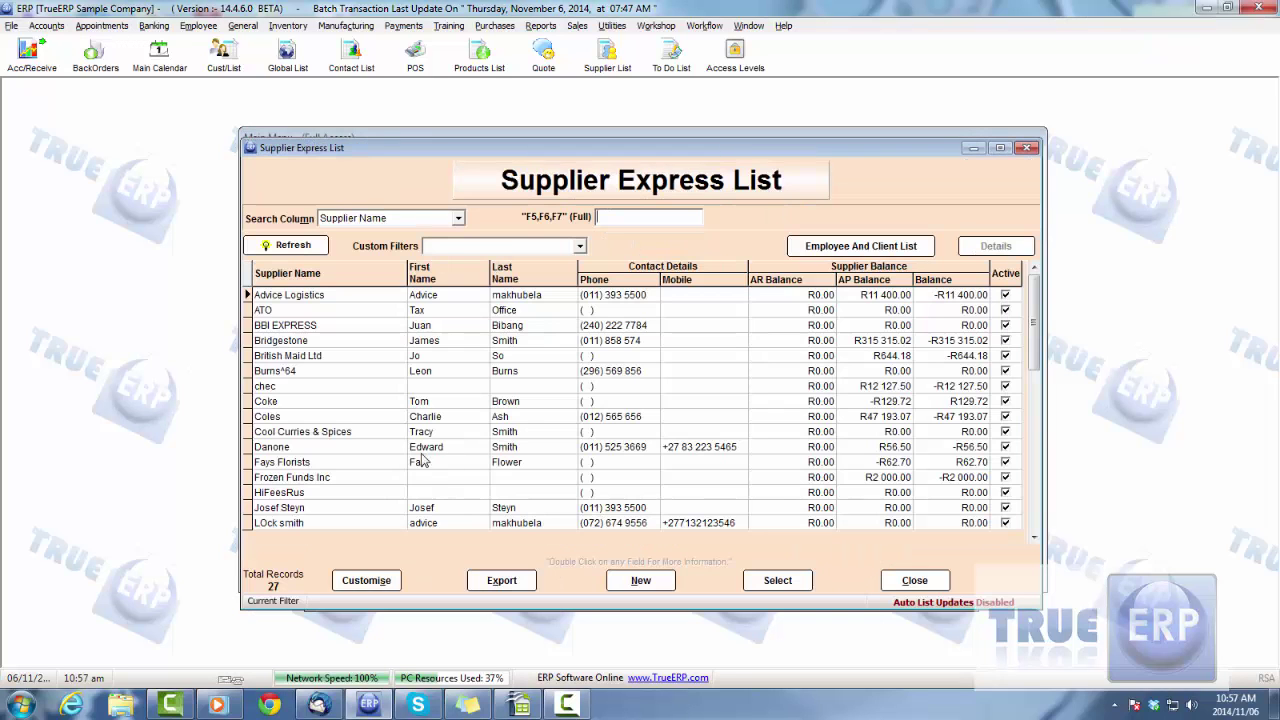
pyautogui.doubleClick(300, 371)
pyautogui.click(368, 355)
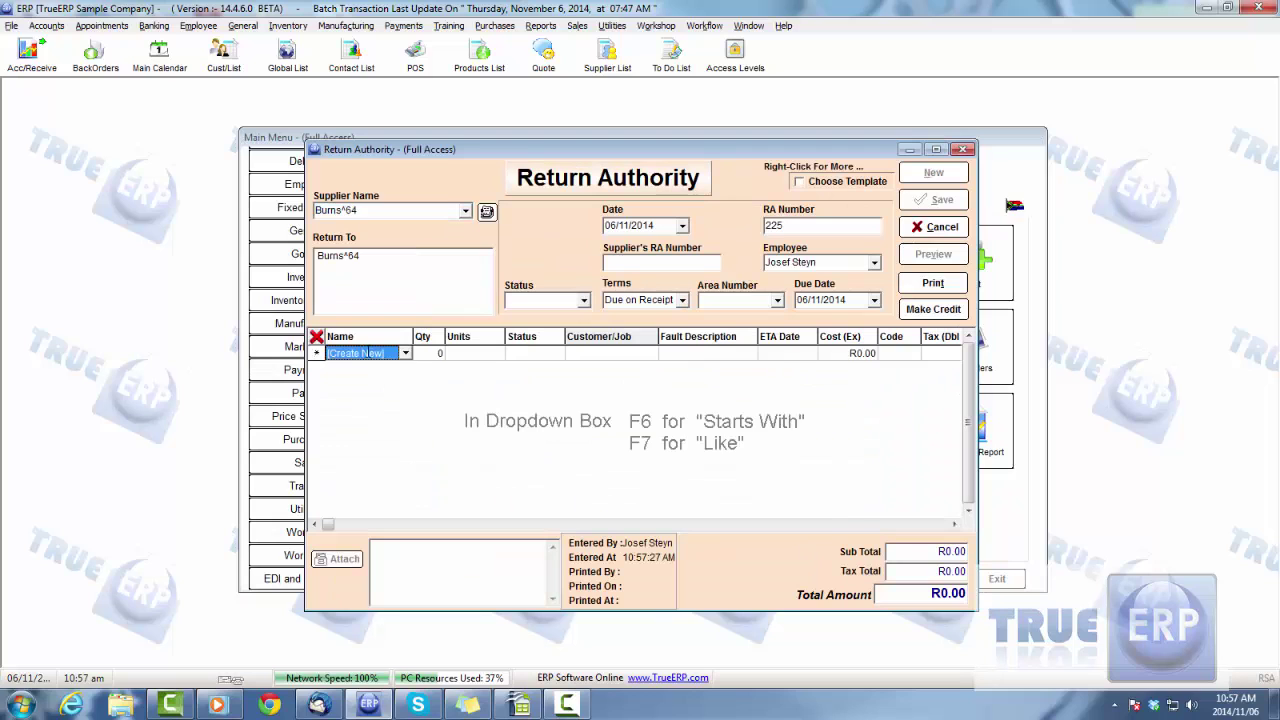
pyautogui.click(405, 354)
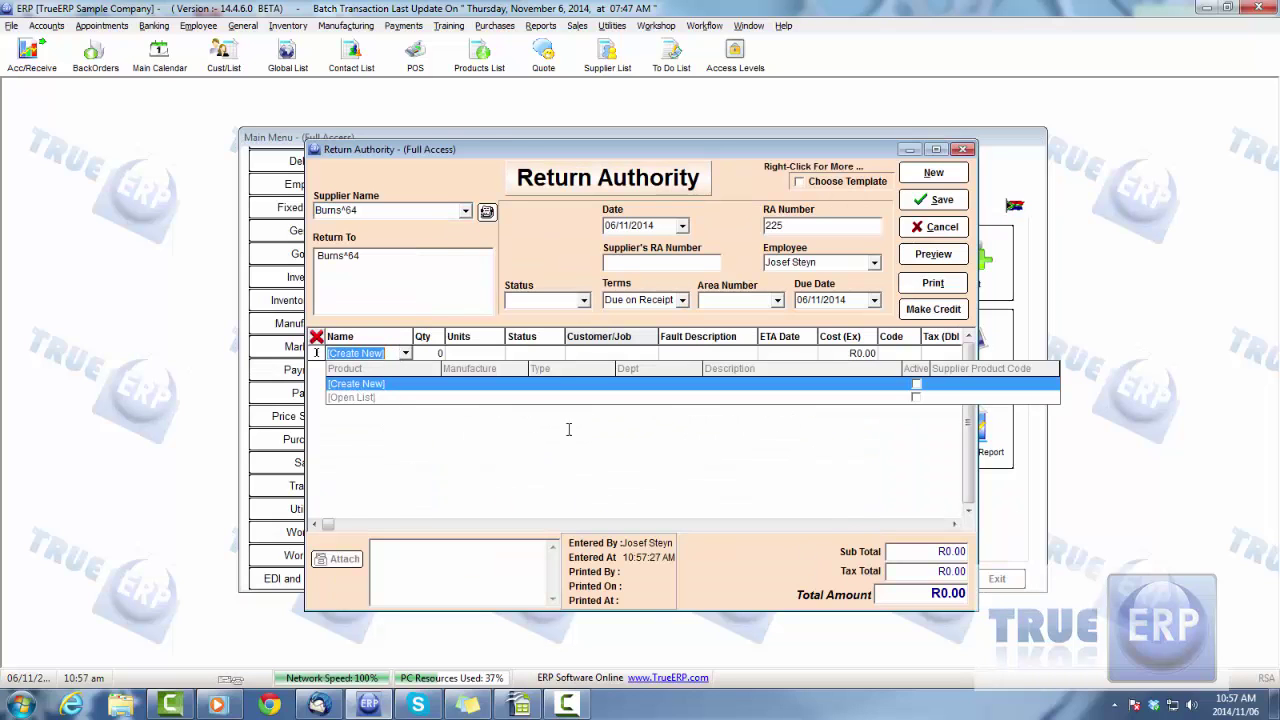
pyautogui.click(385, 383)
pyautogui.click(886, 598)
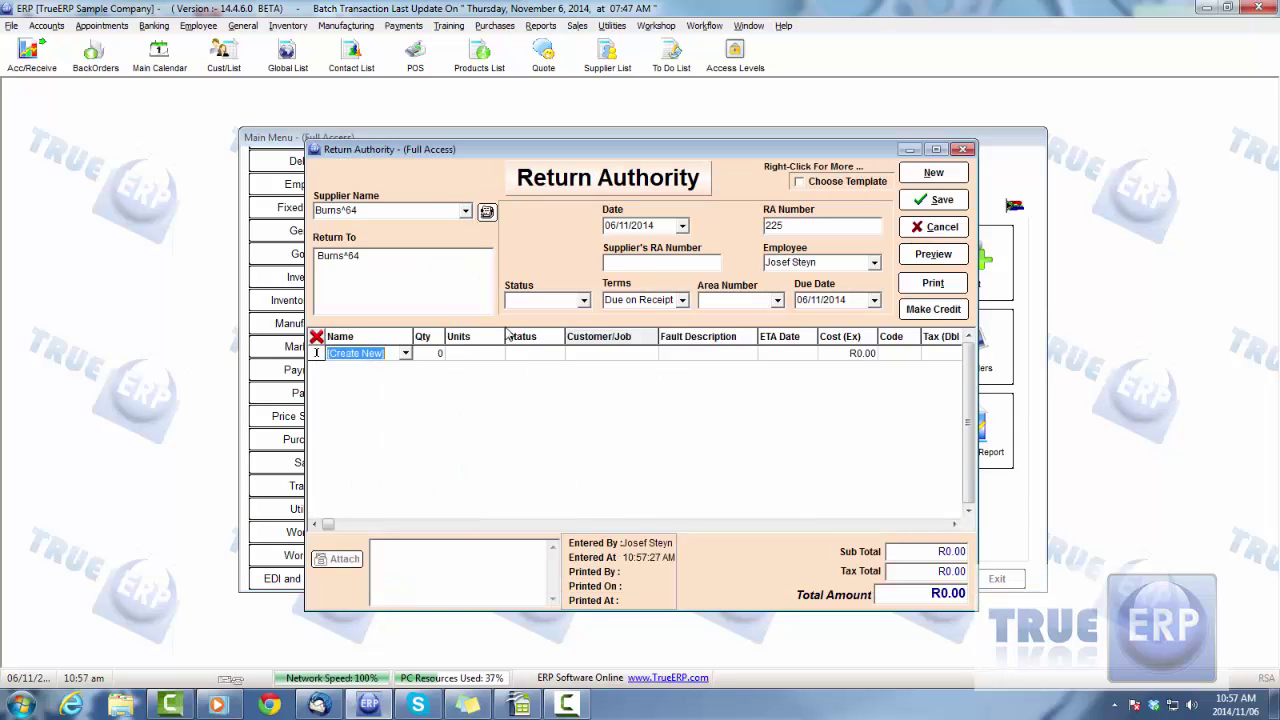
# Add ABC Parts from the product list as the return authority's first line.
pyautogui.click(405, 354)
pyautogui.click(365, 396)
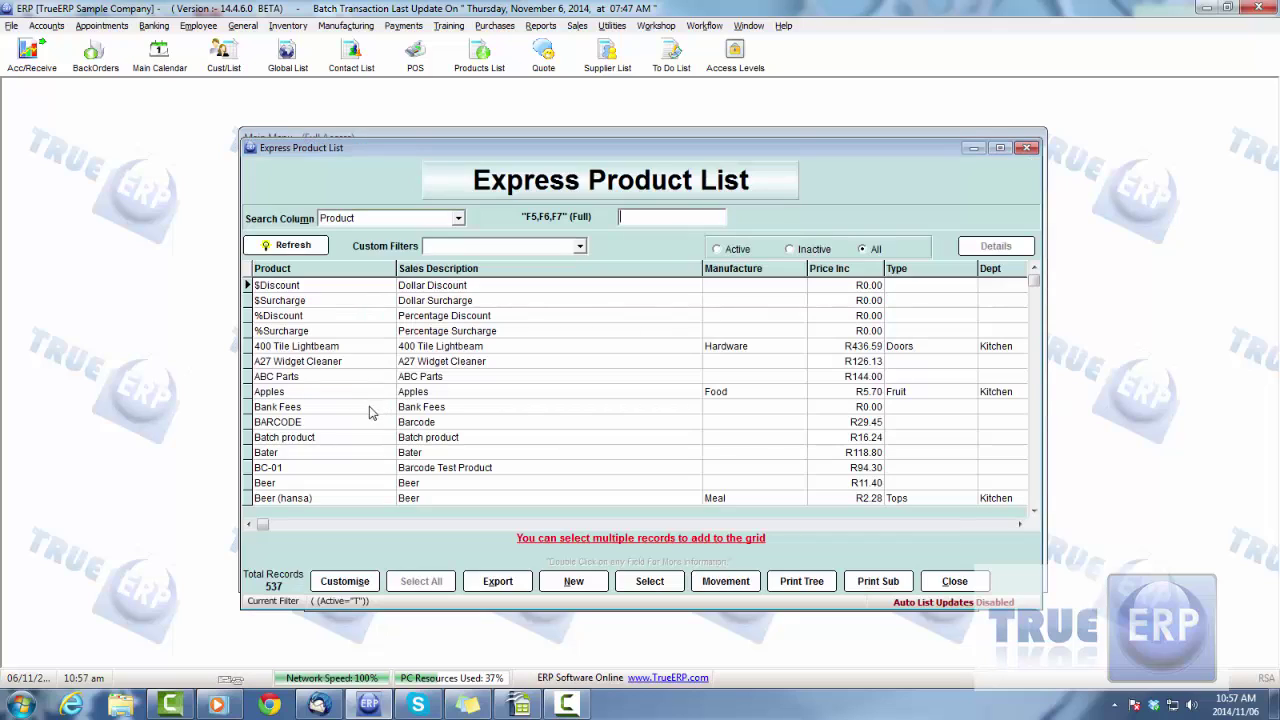
pyautogui.doubleClick(298, 377)
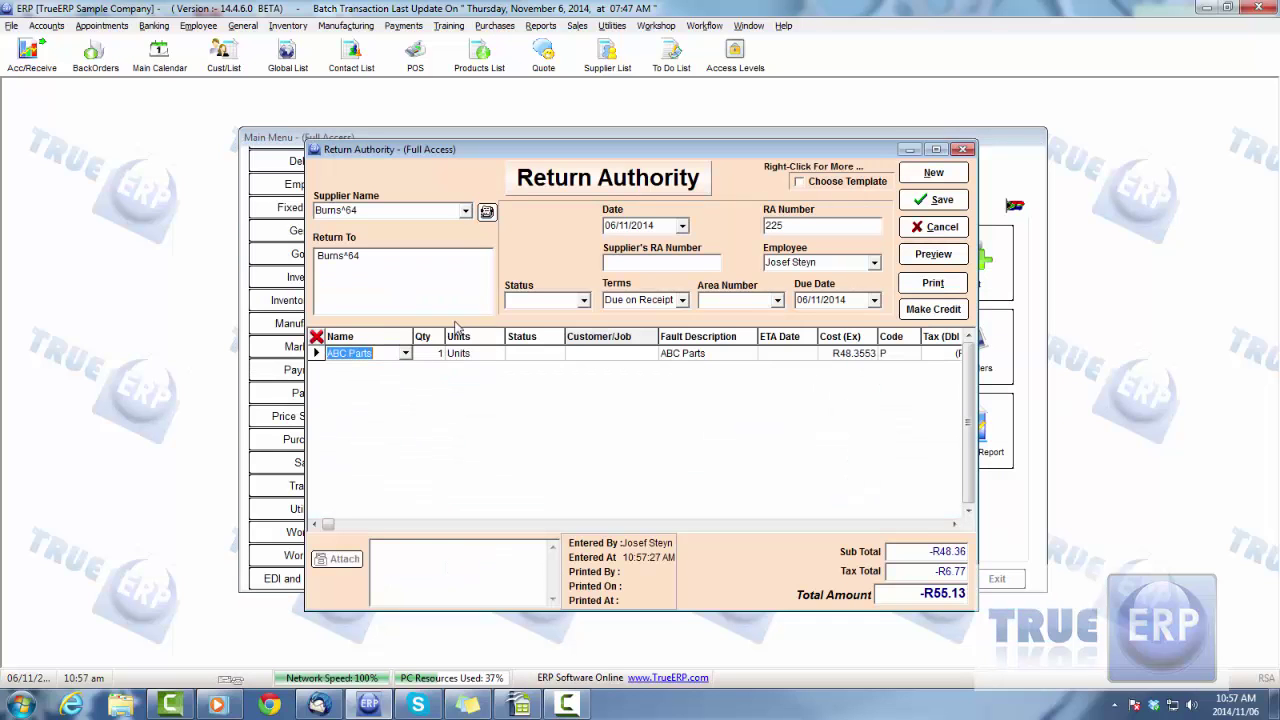
# Set the ABC Parts line's status to Returned and its customer job to ABC^ABC latest from the customer list.
pyautogui.click(535, 358)
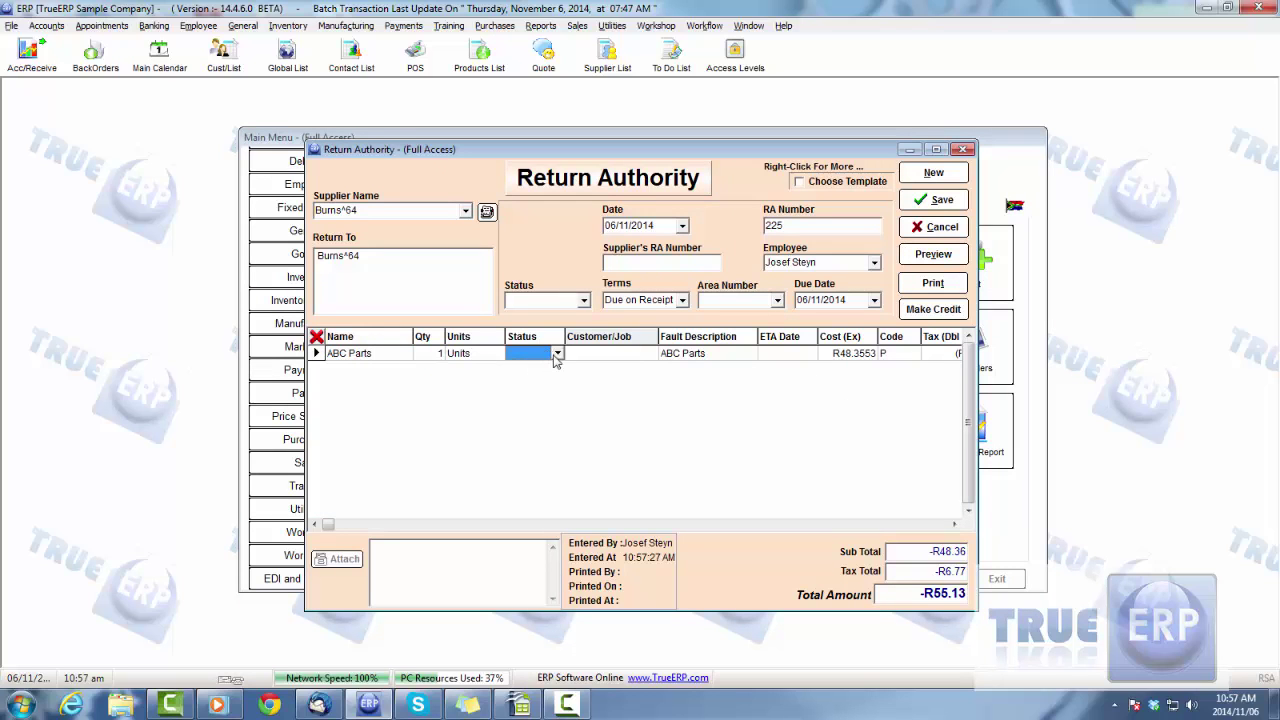
pyautogui.click(557, 355)
pyautogui.click(530, 391)
pyautogui.click(607, 358)
pyautogui.click(654, 355)
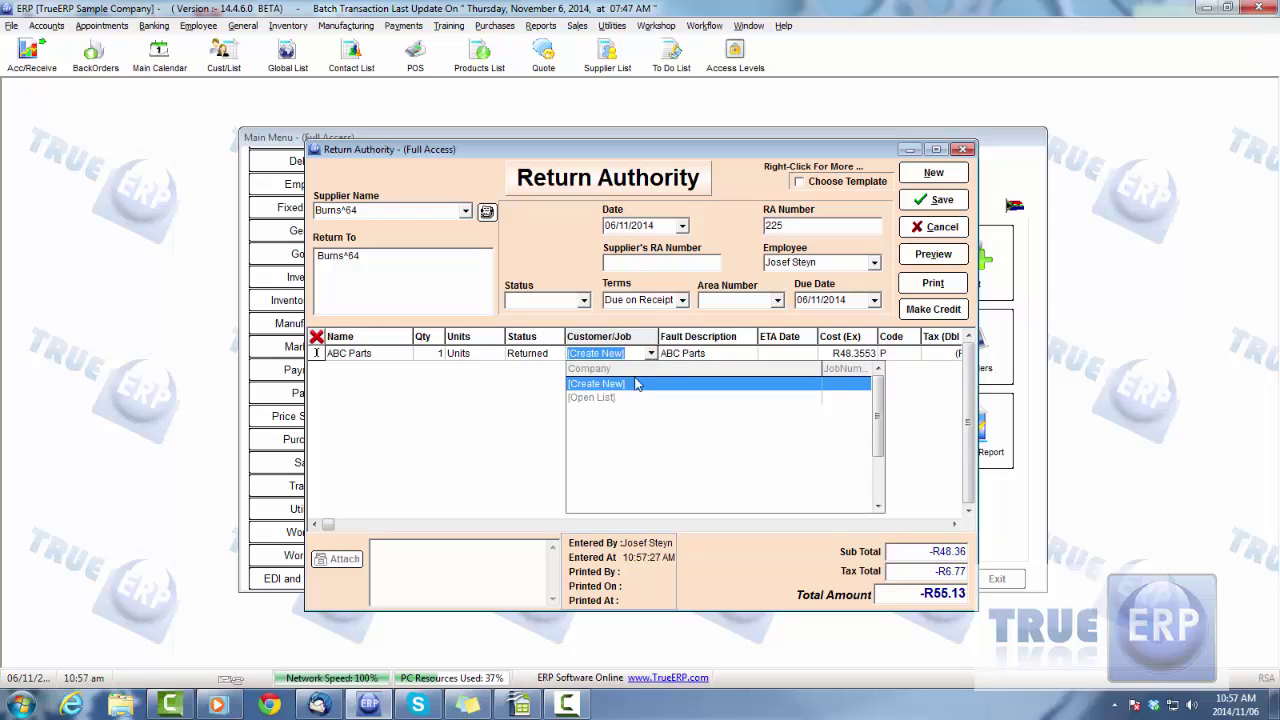
pyautogui.click(612, 398)
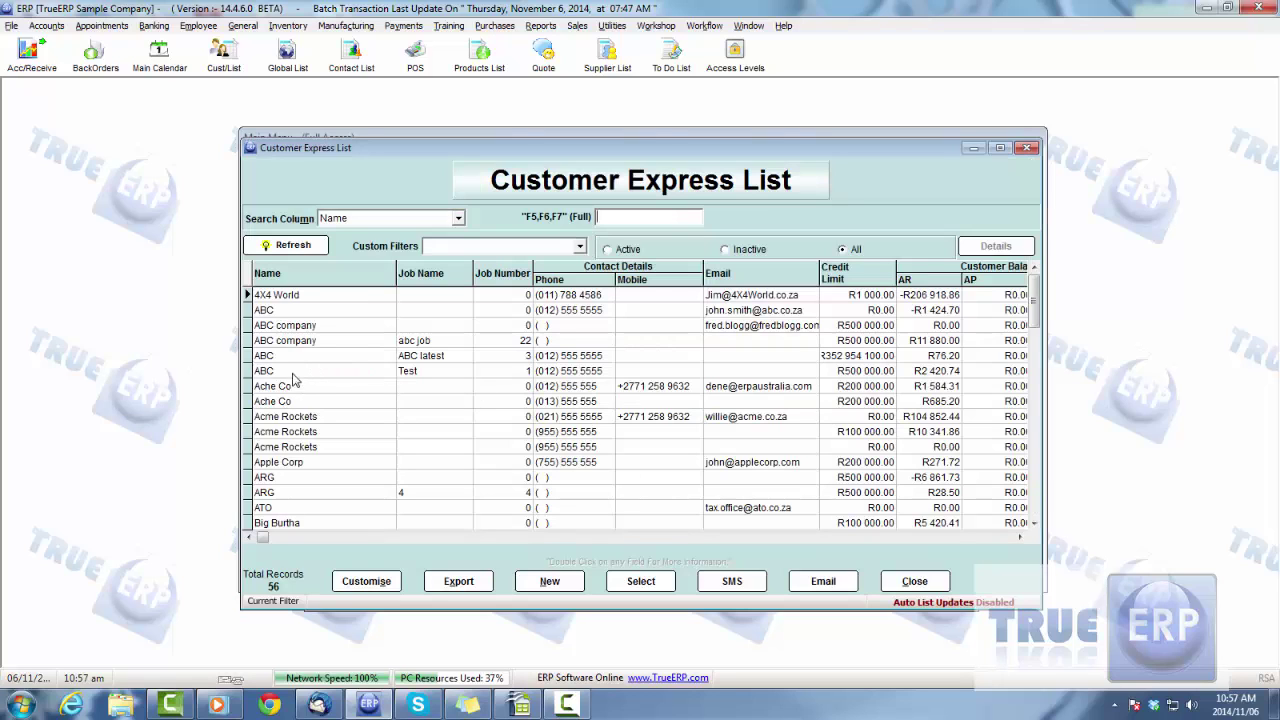
pyautogui.doubleClick(320, 360)
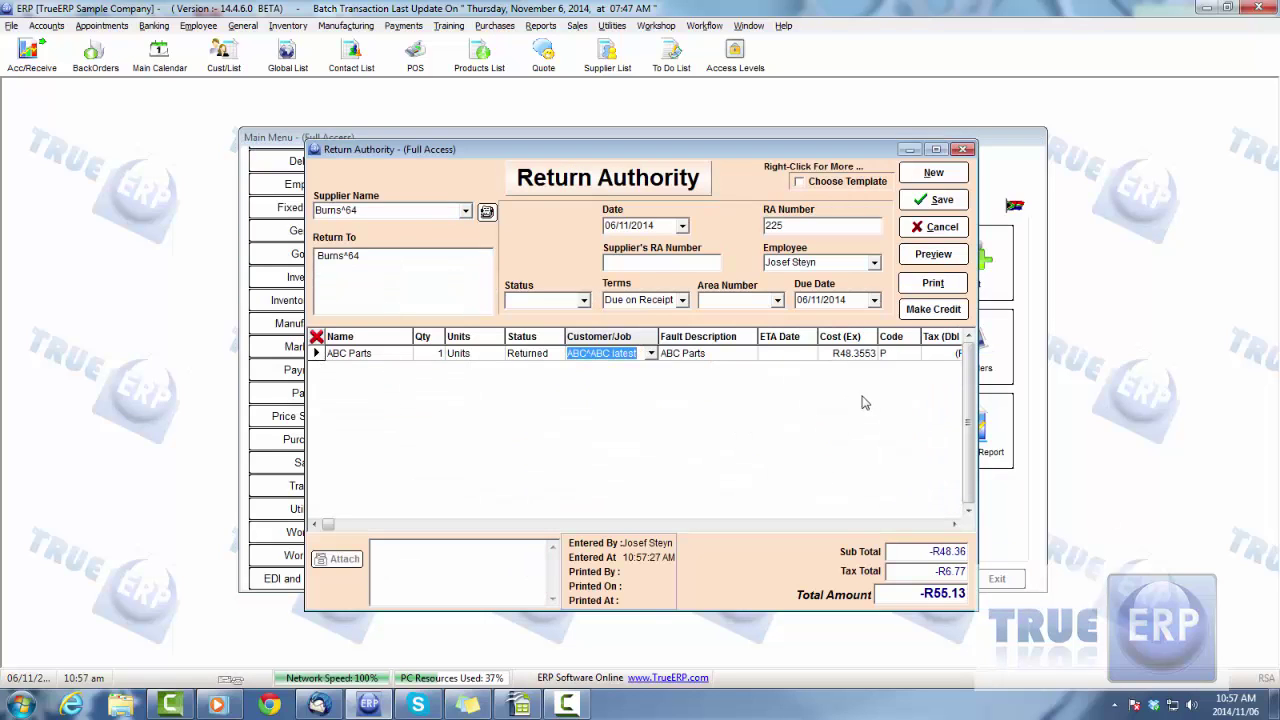
# Set the return line's ETA date to 06/11/2014 and save the return authority.
pyautogui.click(805, 356)
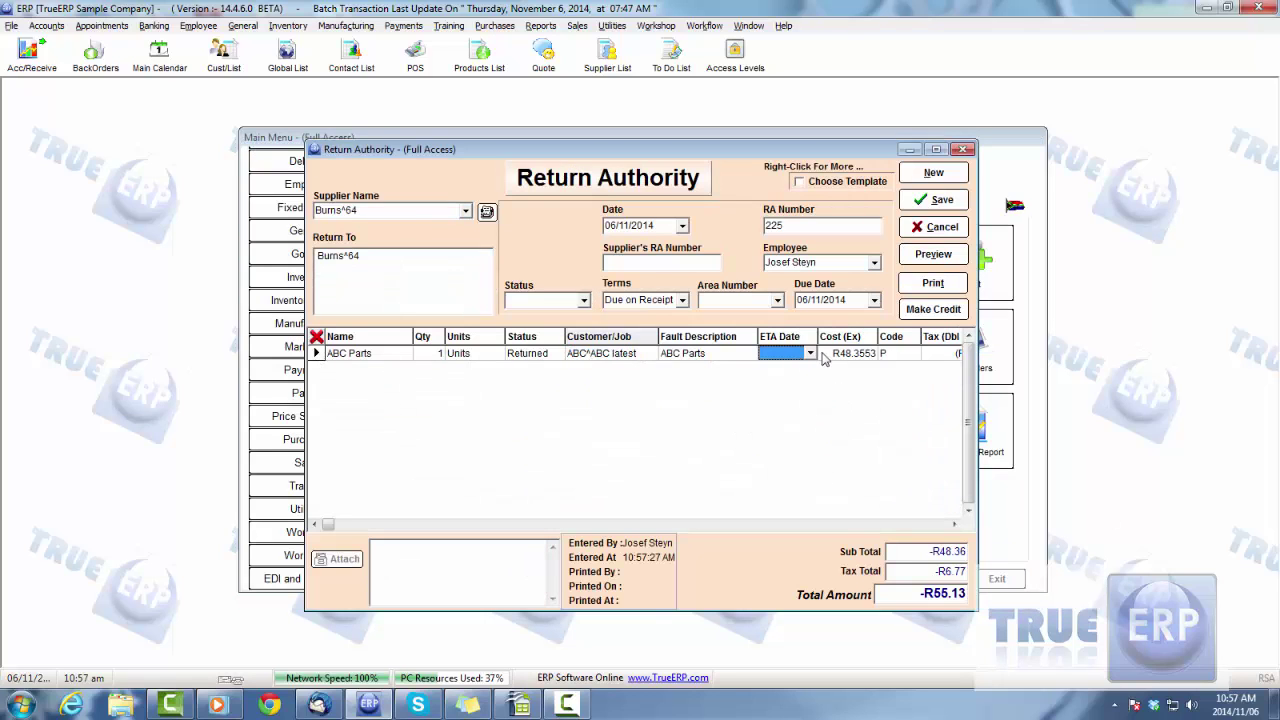
pyautogui.click(955, 525)
pyautogui.click(955, 525)
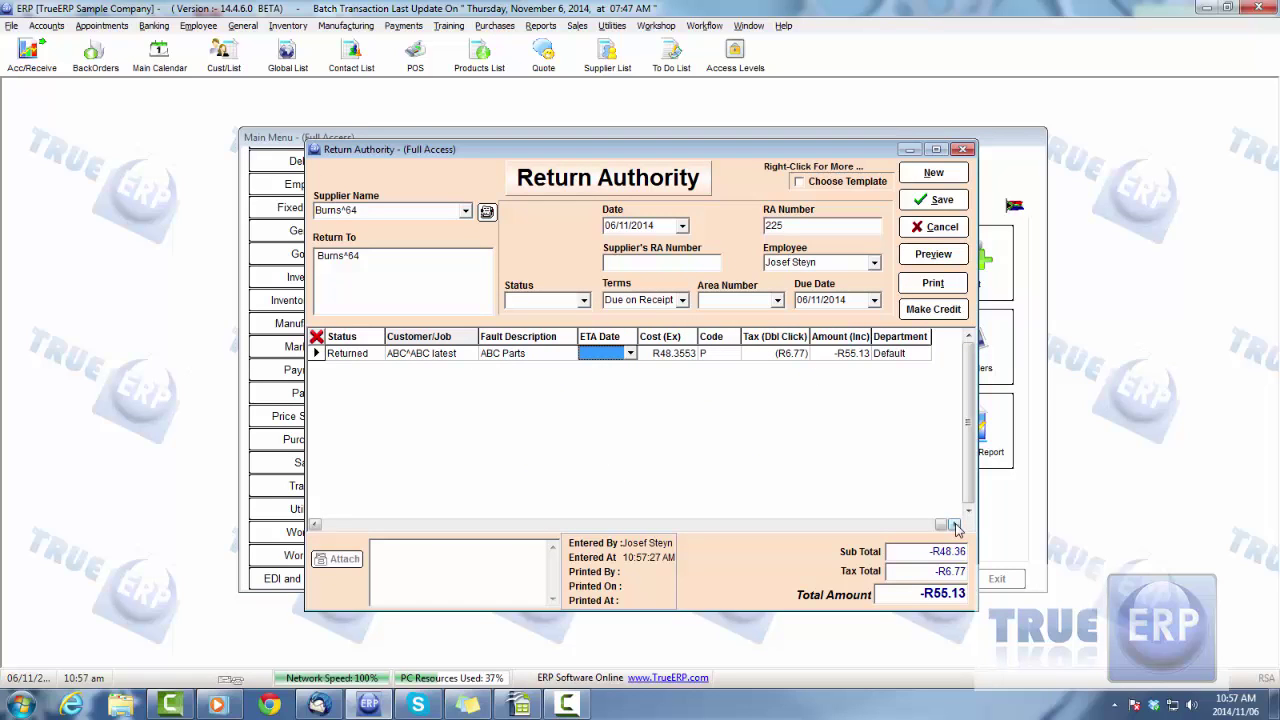
pyautogui.click(630, 353)
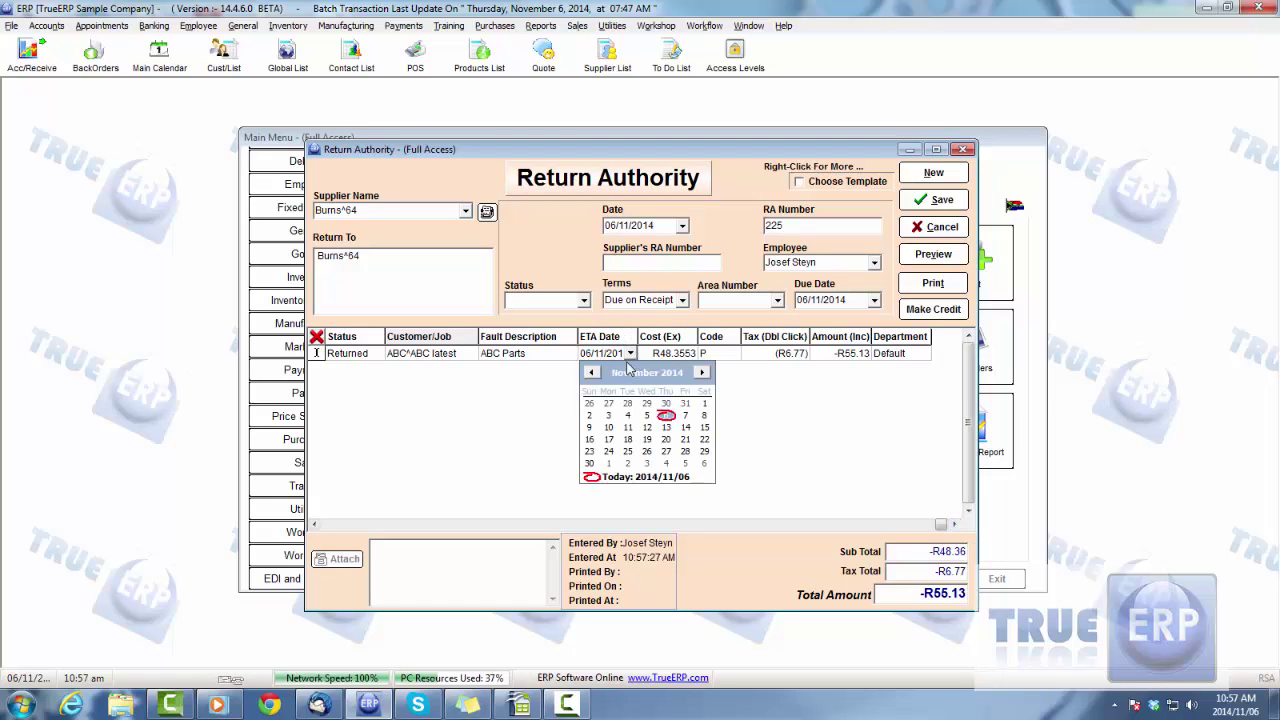
pyautogui.click(630, 355)
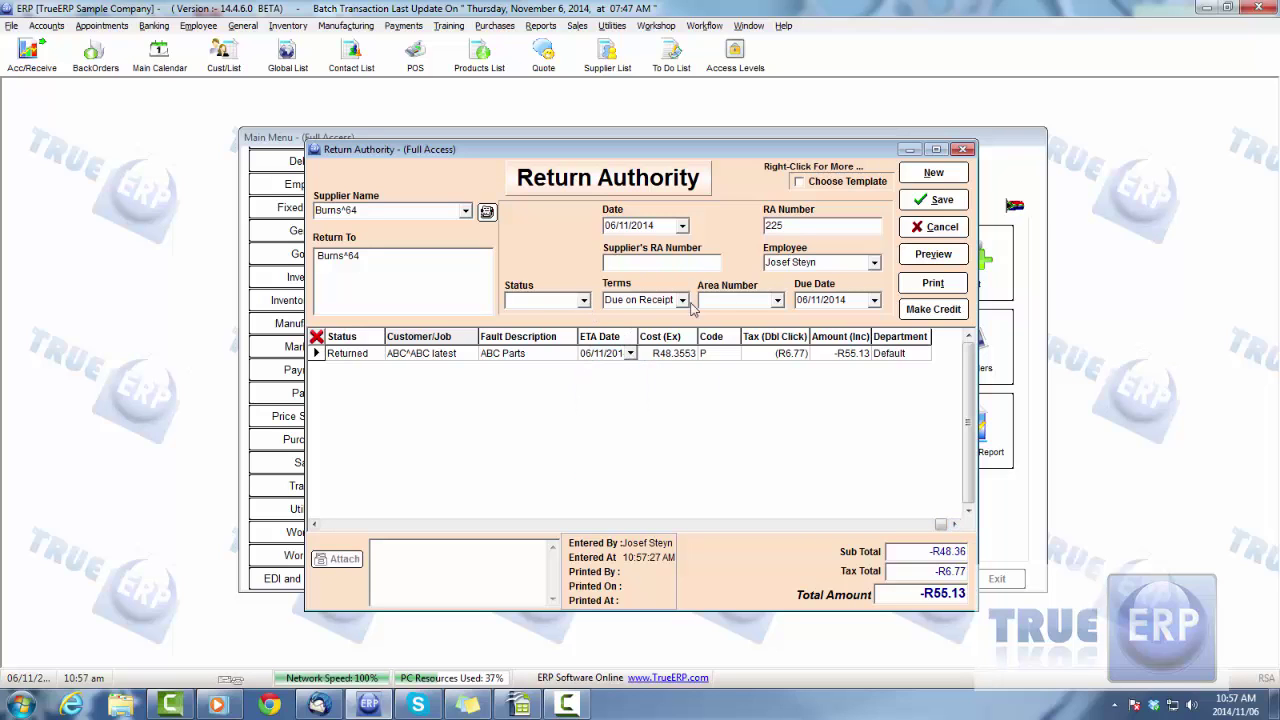
pyautogui.click(916, 201)
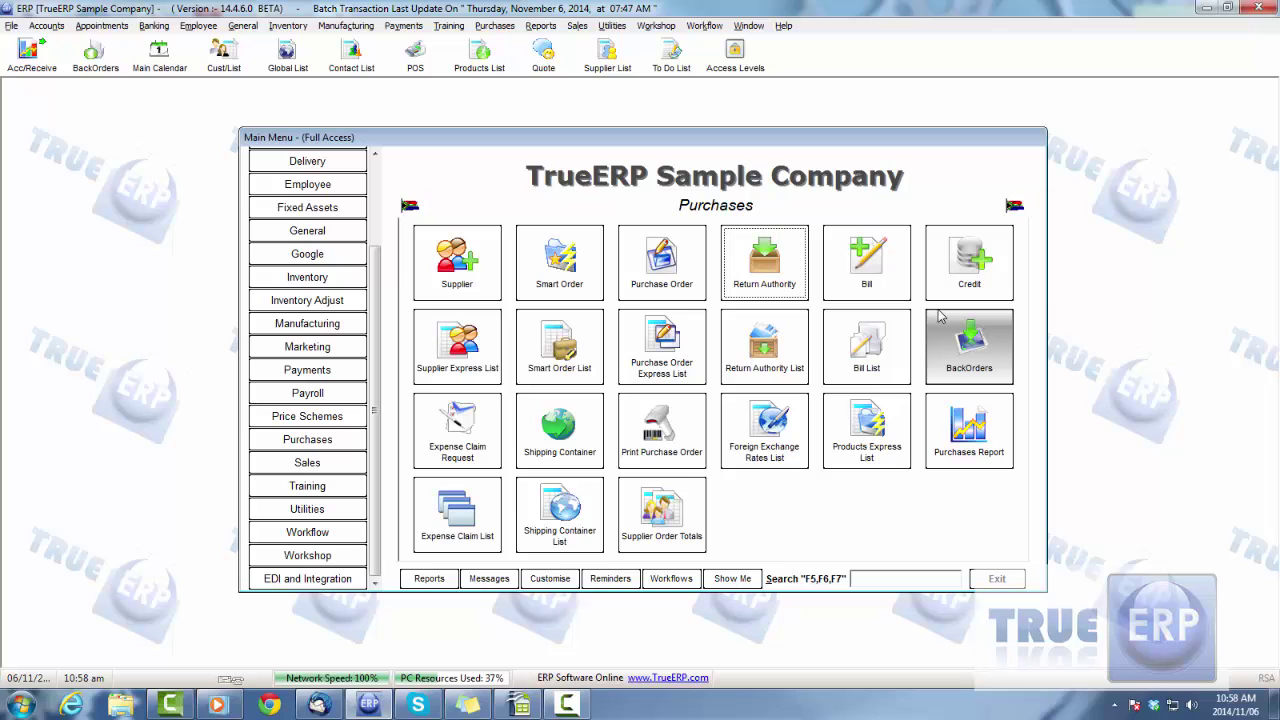
# Start a new purchase order with ATO from the supplier list as the supplier.
pyautogui.click(661, 262)
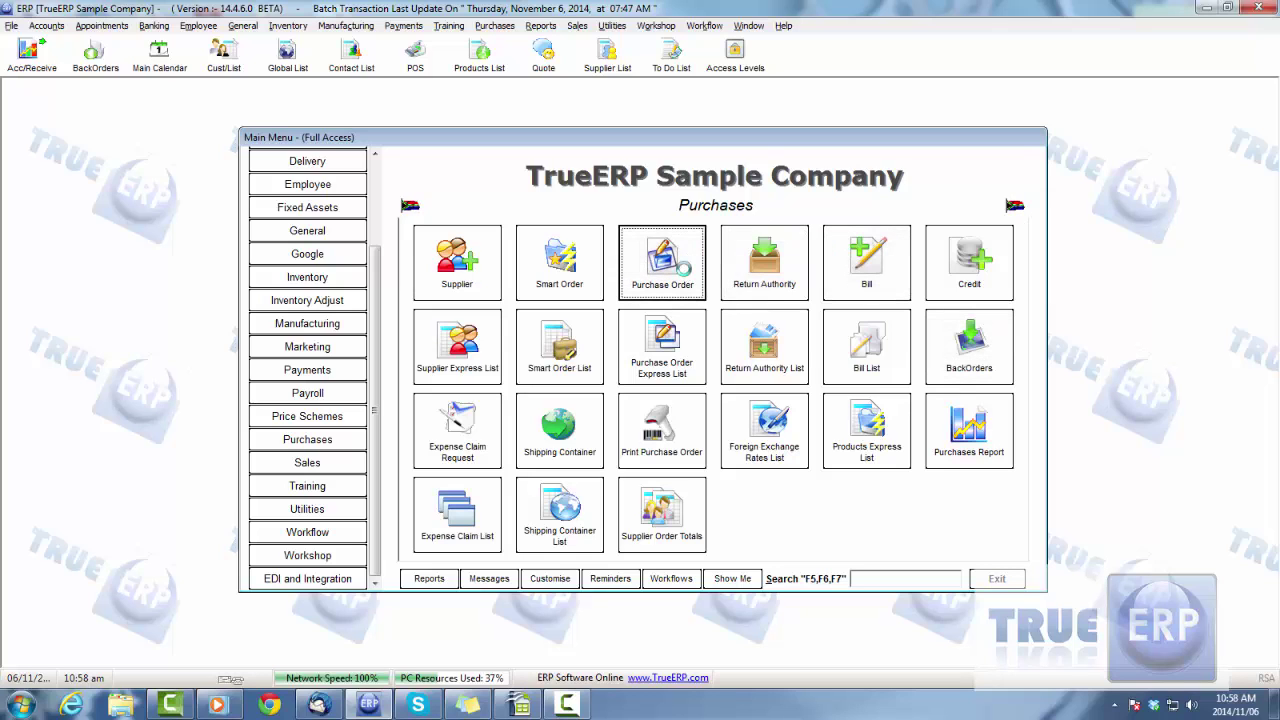
pyautogui.click(440, 214)
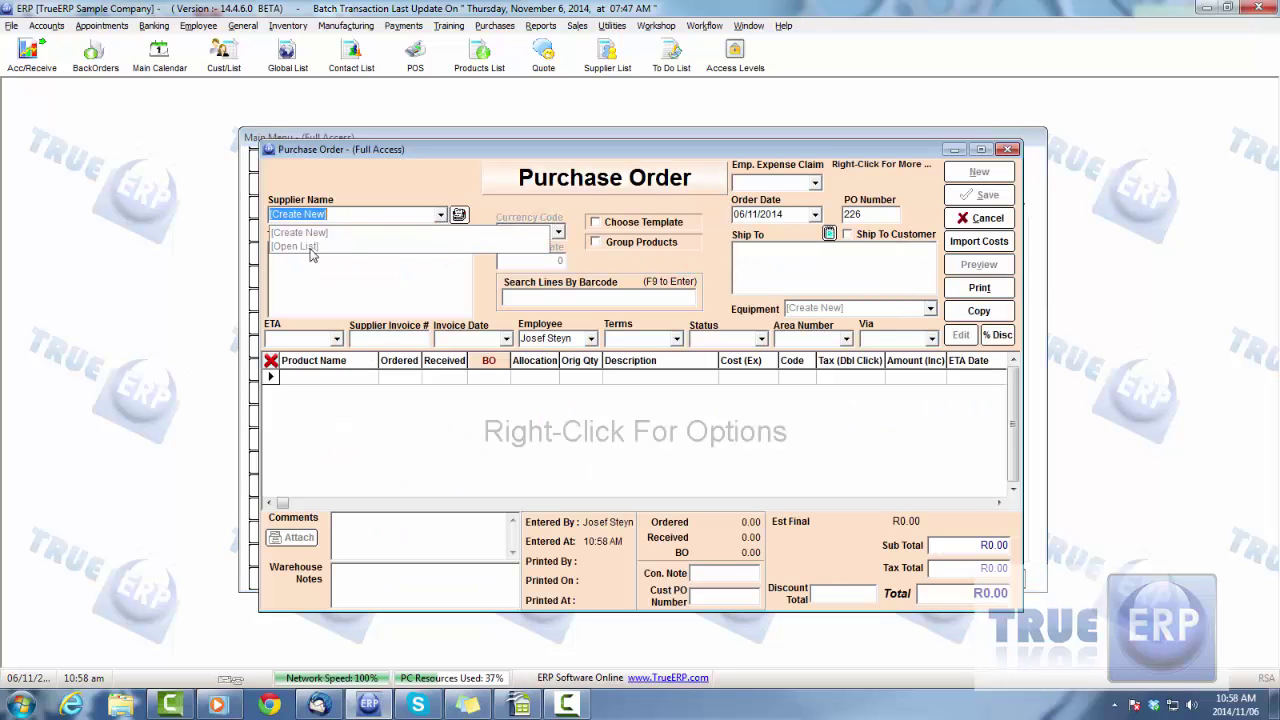
pyautogui.click(316, 250)
pyautogui.doubleClick(293, 312)
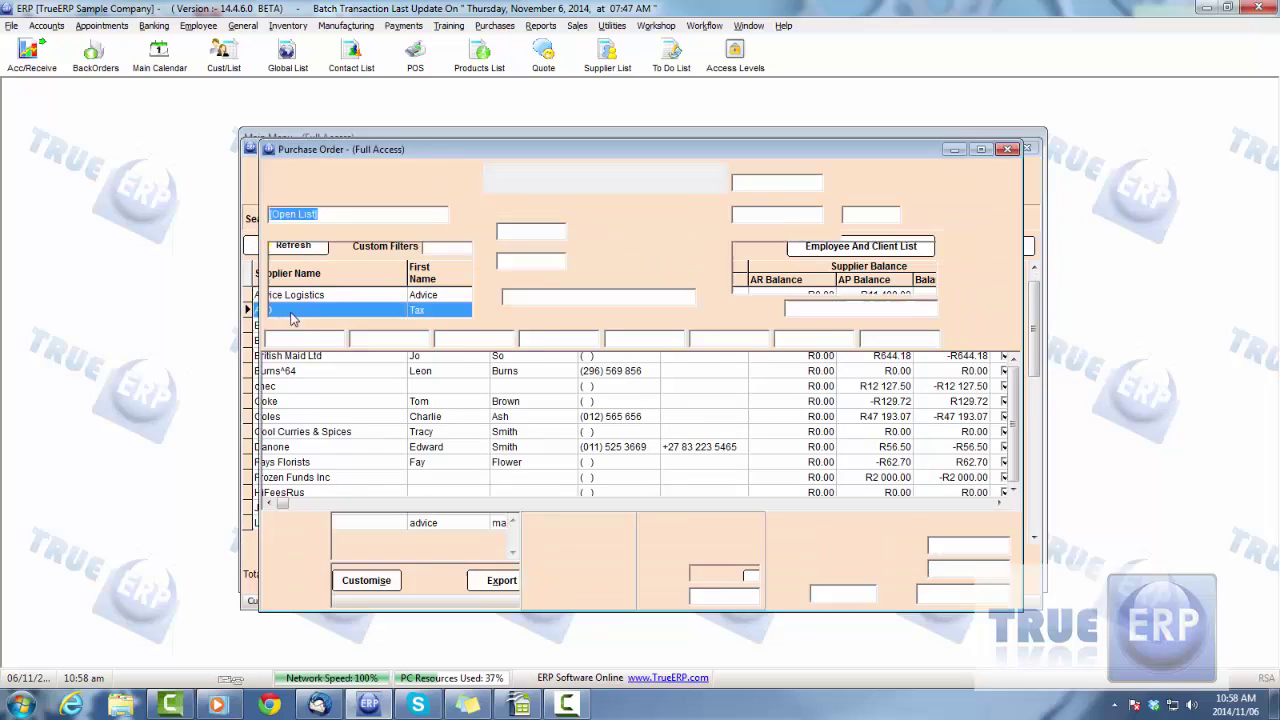
# Add ABC Parts from the product list as the first order line, declining to make ATO its preferred supplier.
pyautogui.click(330, 378)
pyautogui.click(372, 377)
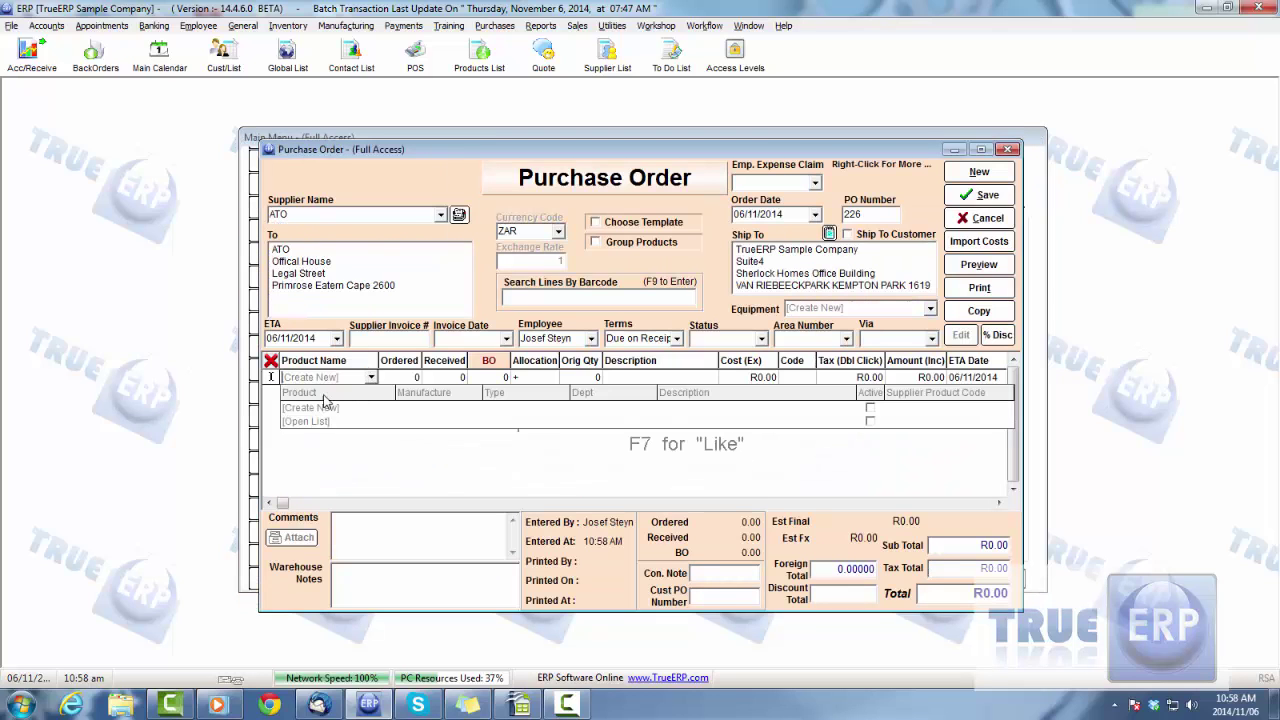
pyautogui.click(328, 425)
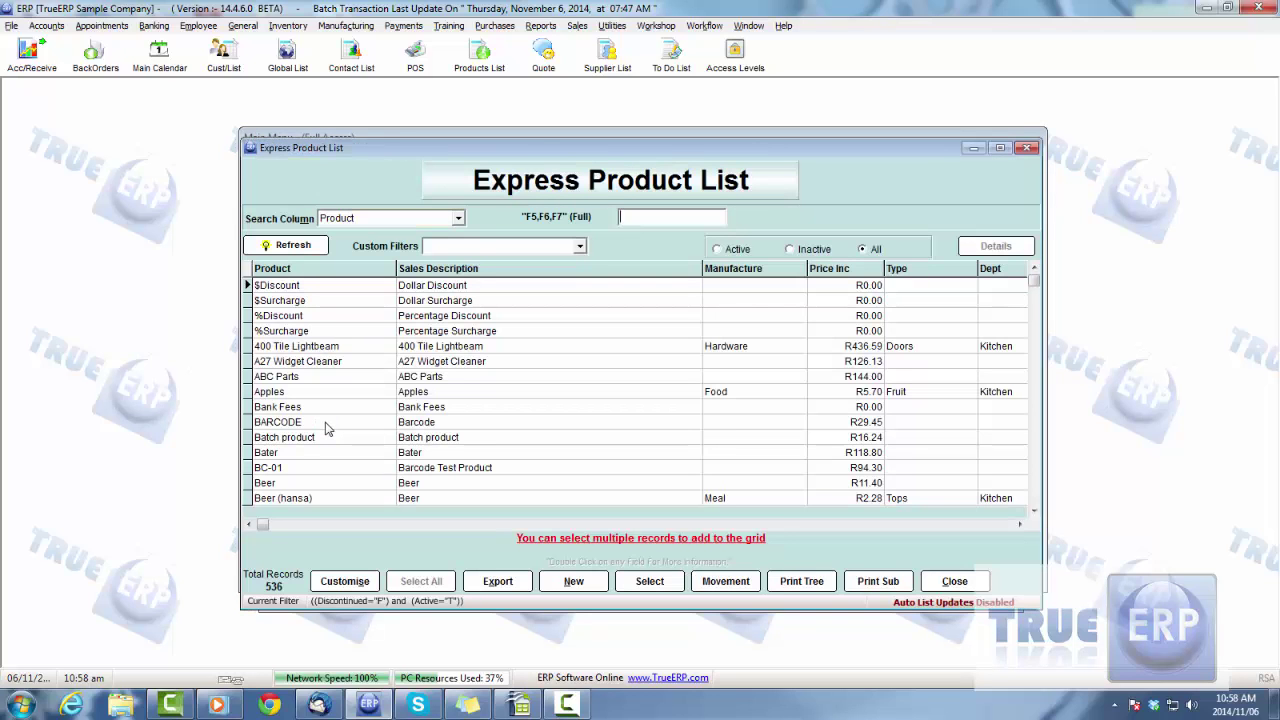
pyautogui.doubleClick(305, 377)
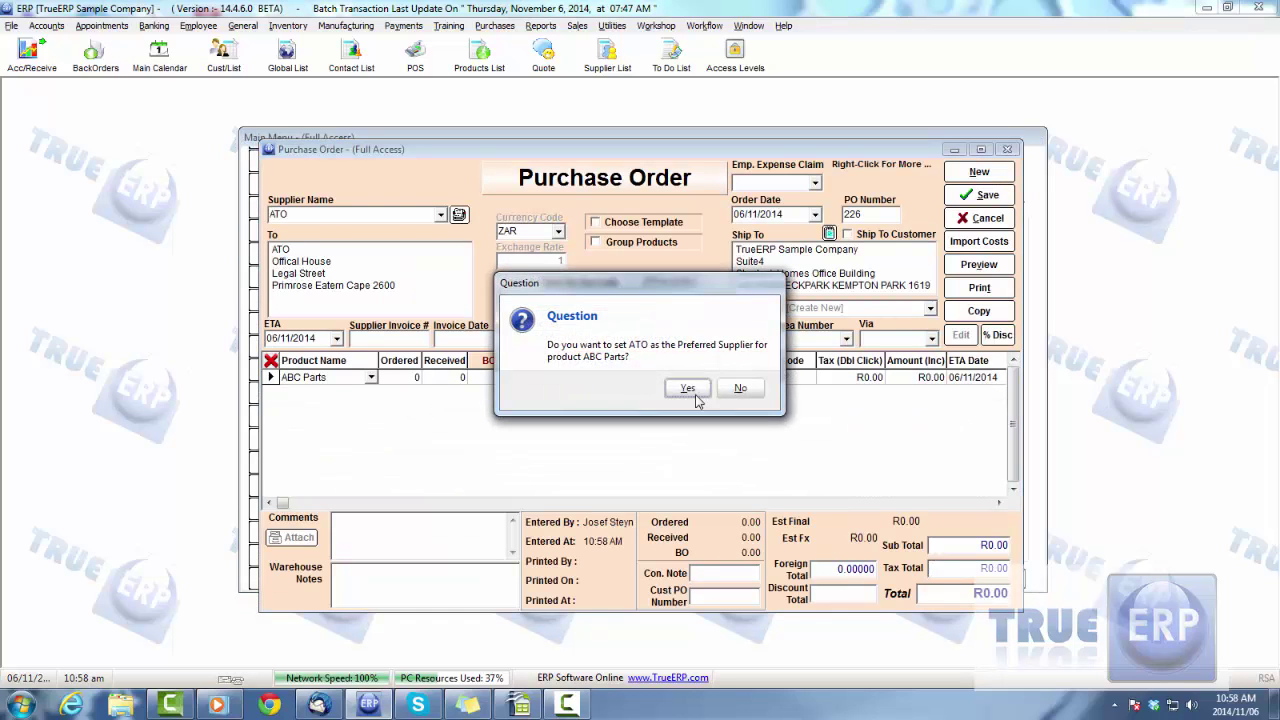
pyautogui.click(741, 390)
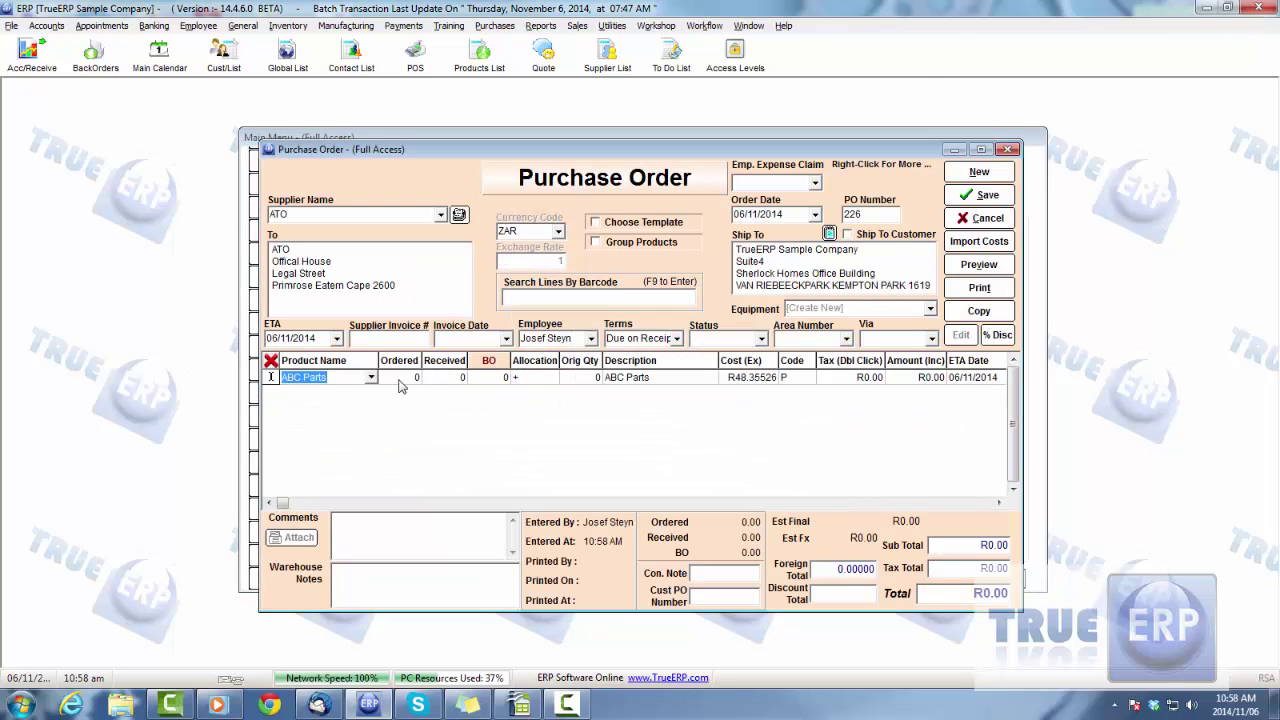
# Set the ABC Parts line's ordered and received quantities to -3 and save the purchase order.
pyautogui.press('Tab')
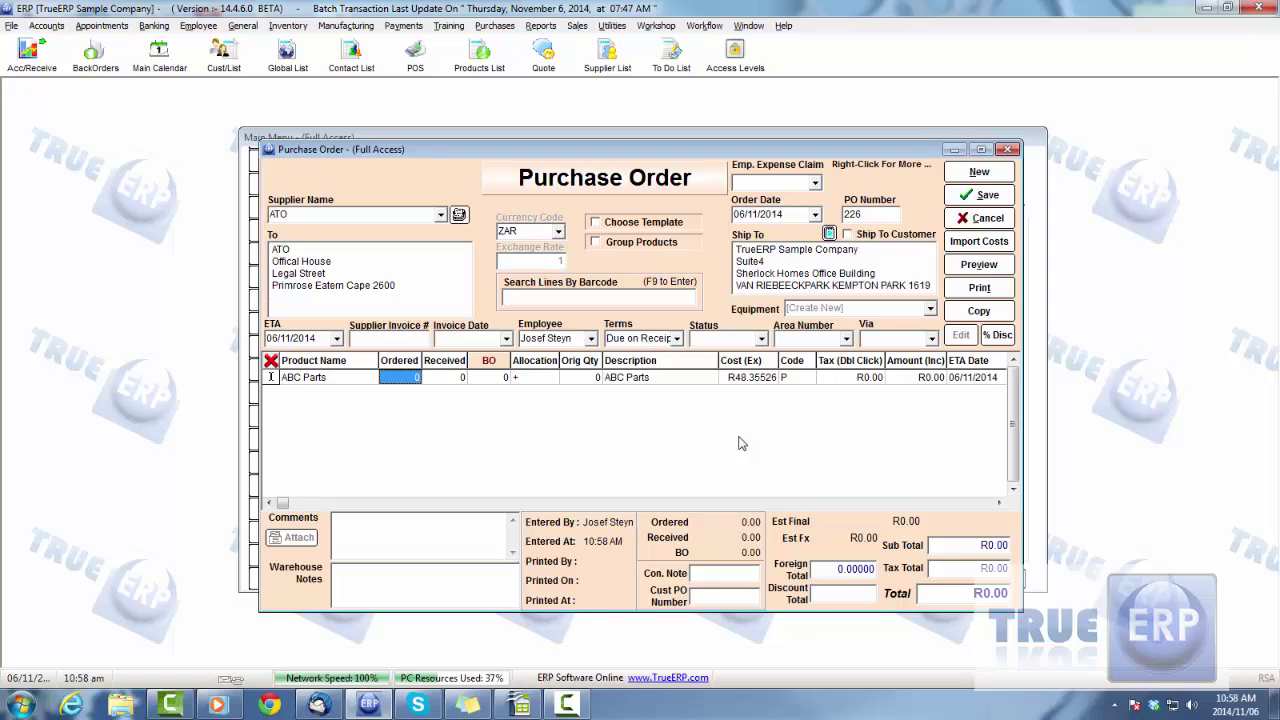
pyautogui.write('-3')
pyautogui.click(428, 381)
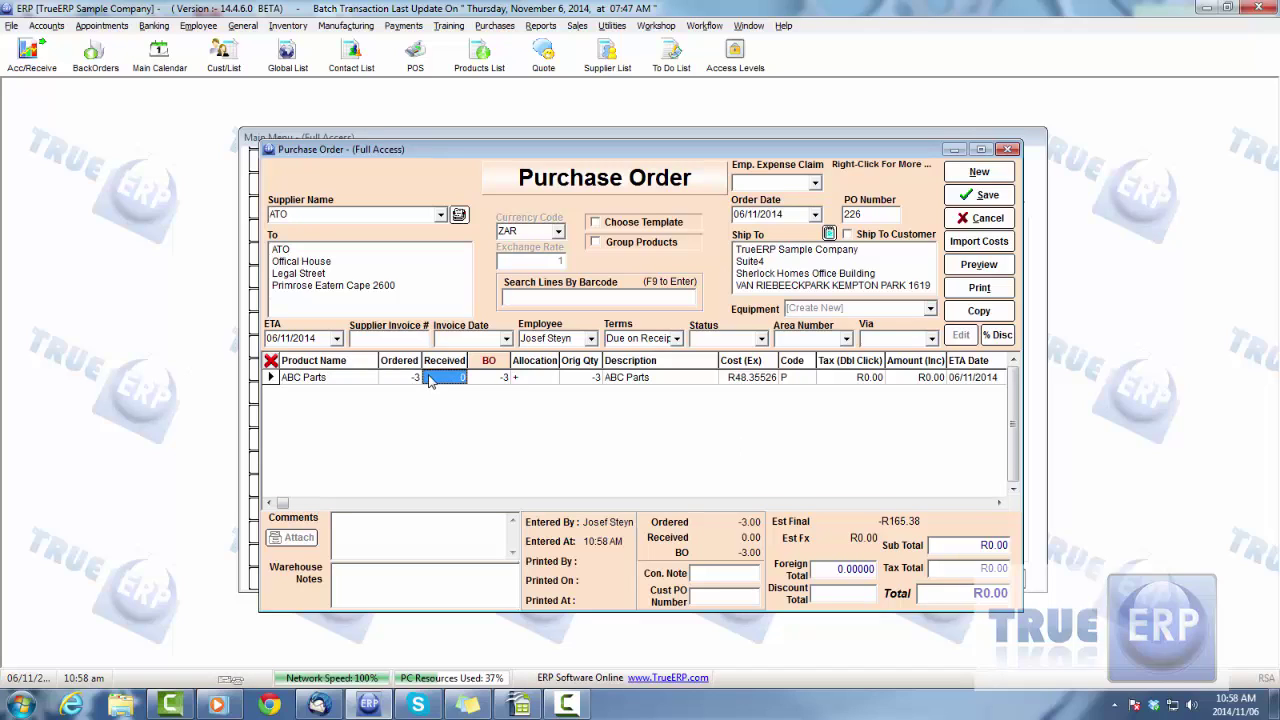
pyautogui.write('-3')
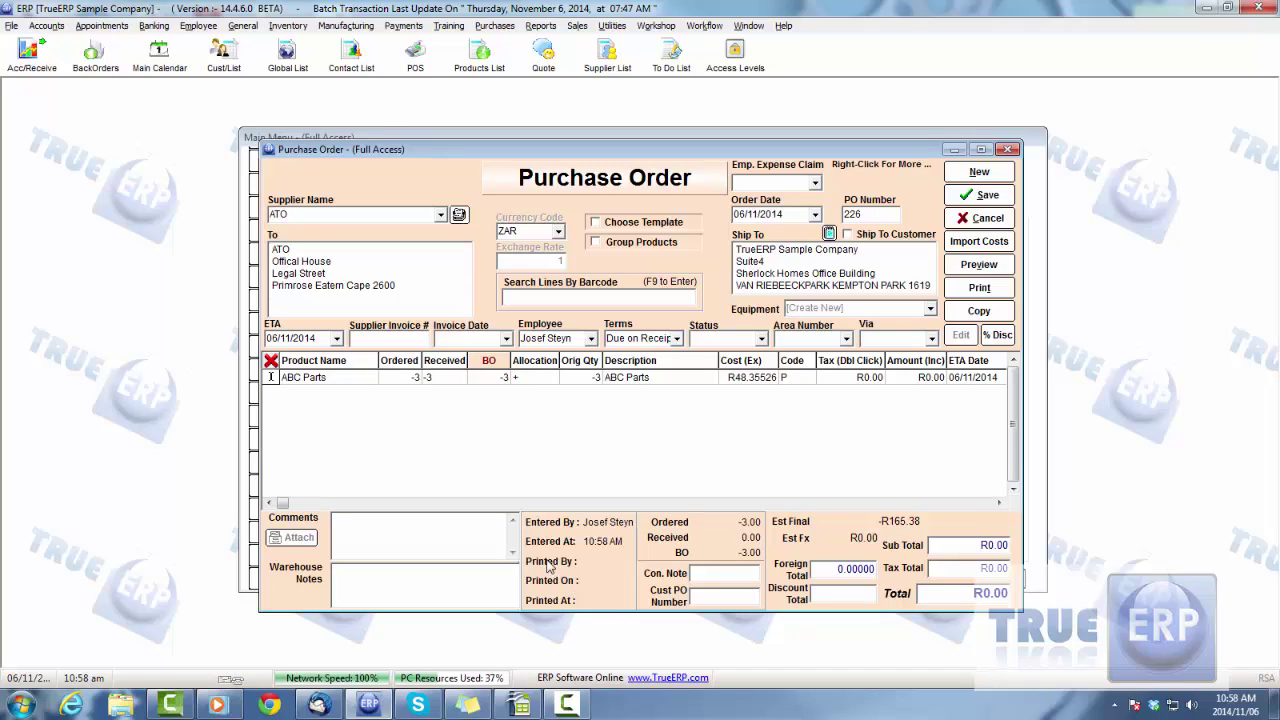
pyautogui.click(398, 379)
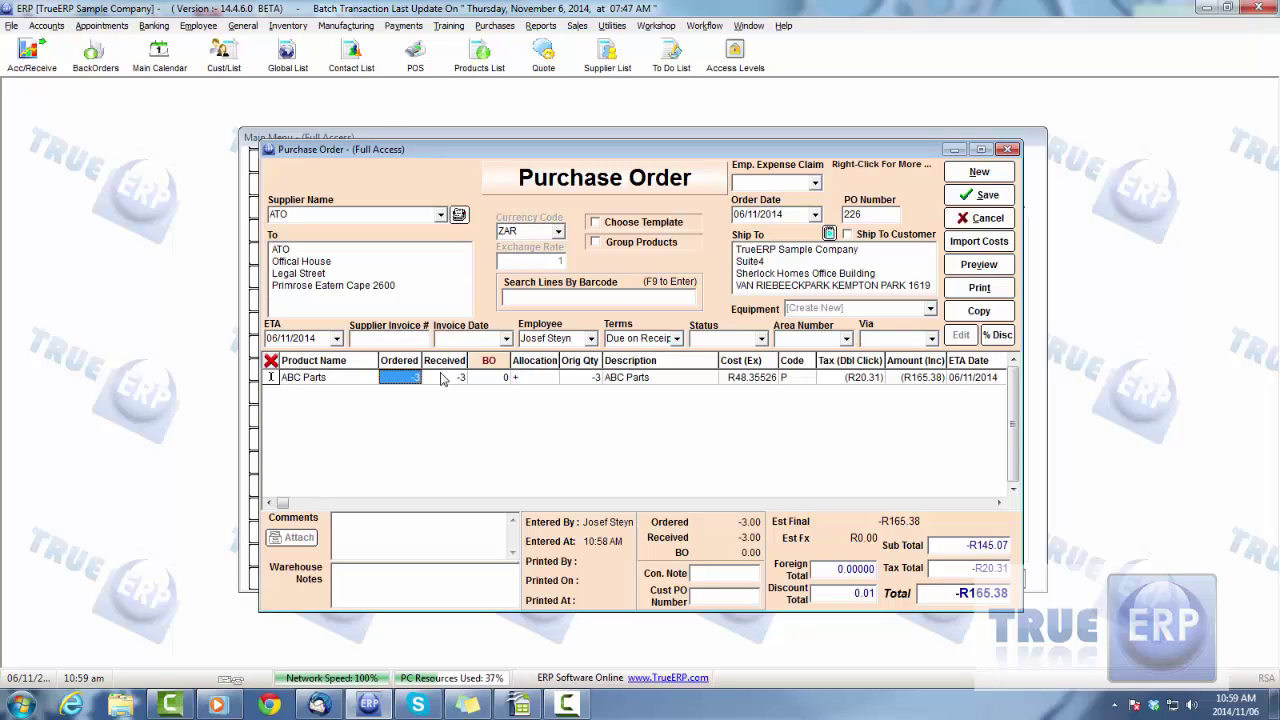
pyautogui.click(980, 196)
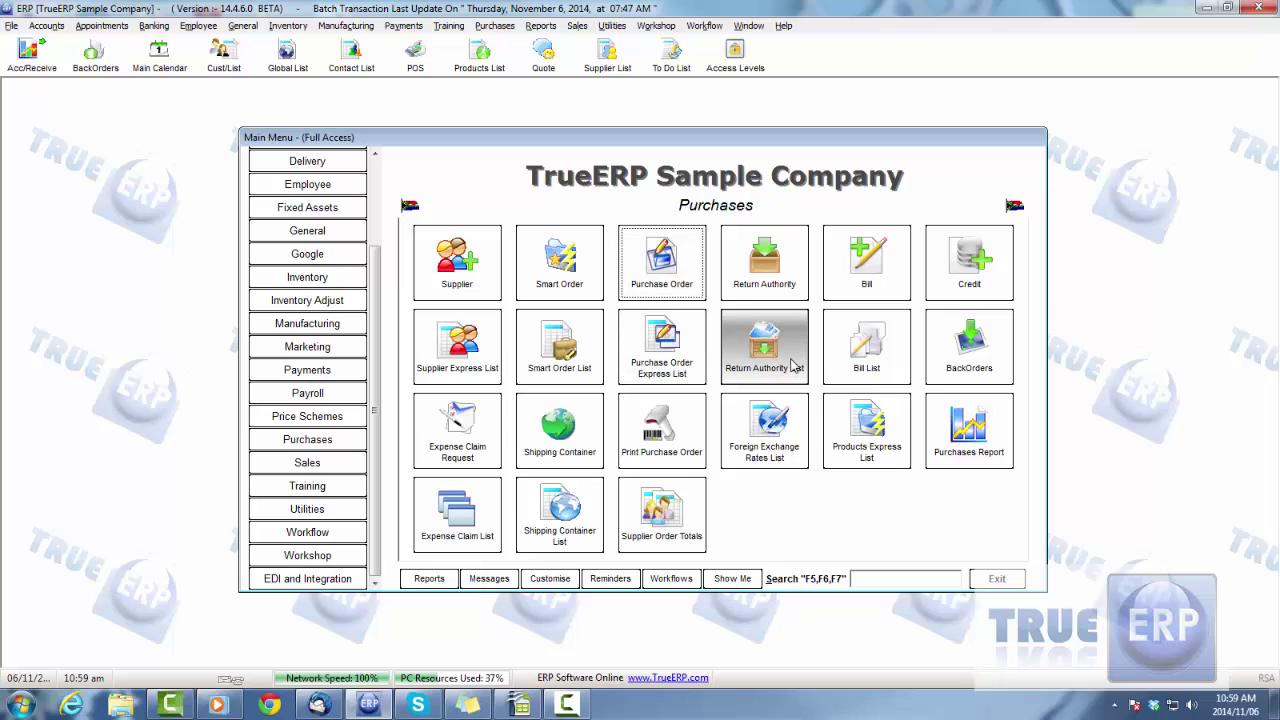
# Start a new bill with Danone from the supplier list as the supplier.
pyautogui.click(868, 290)
pyautogui.click(466, 221)
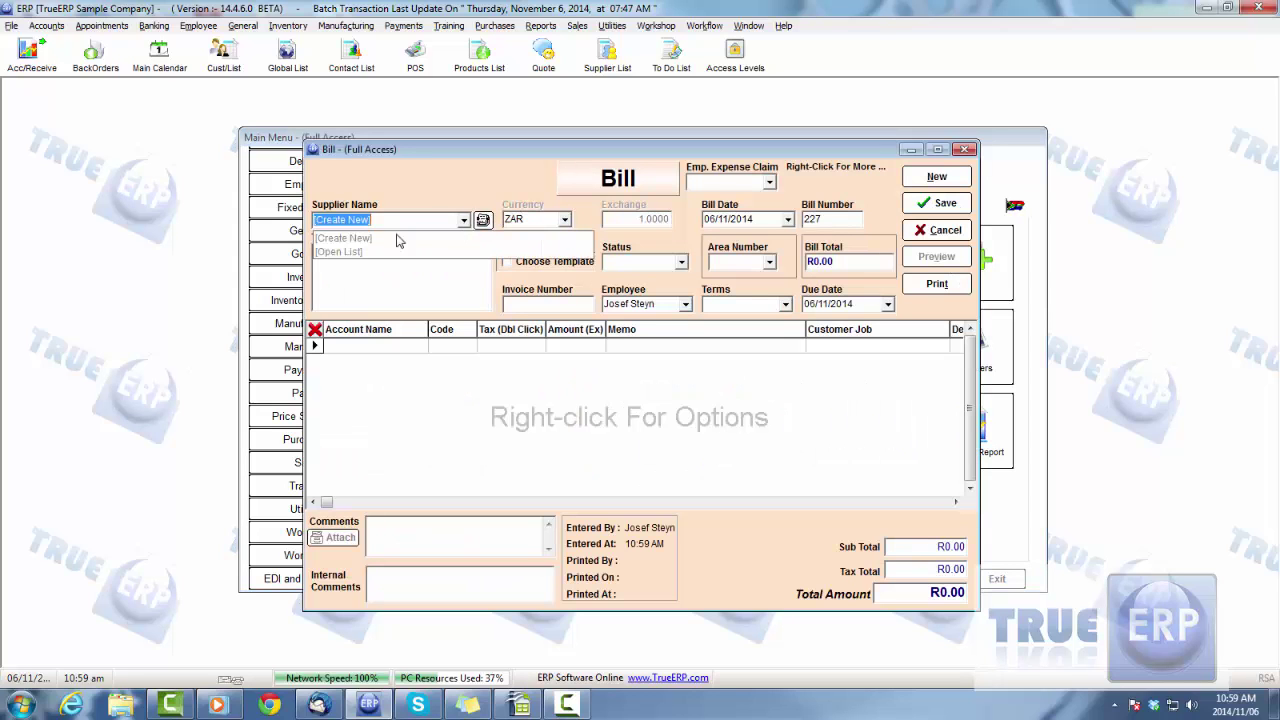
pyautogui.click(362, 253)
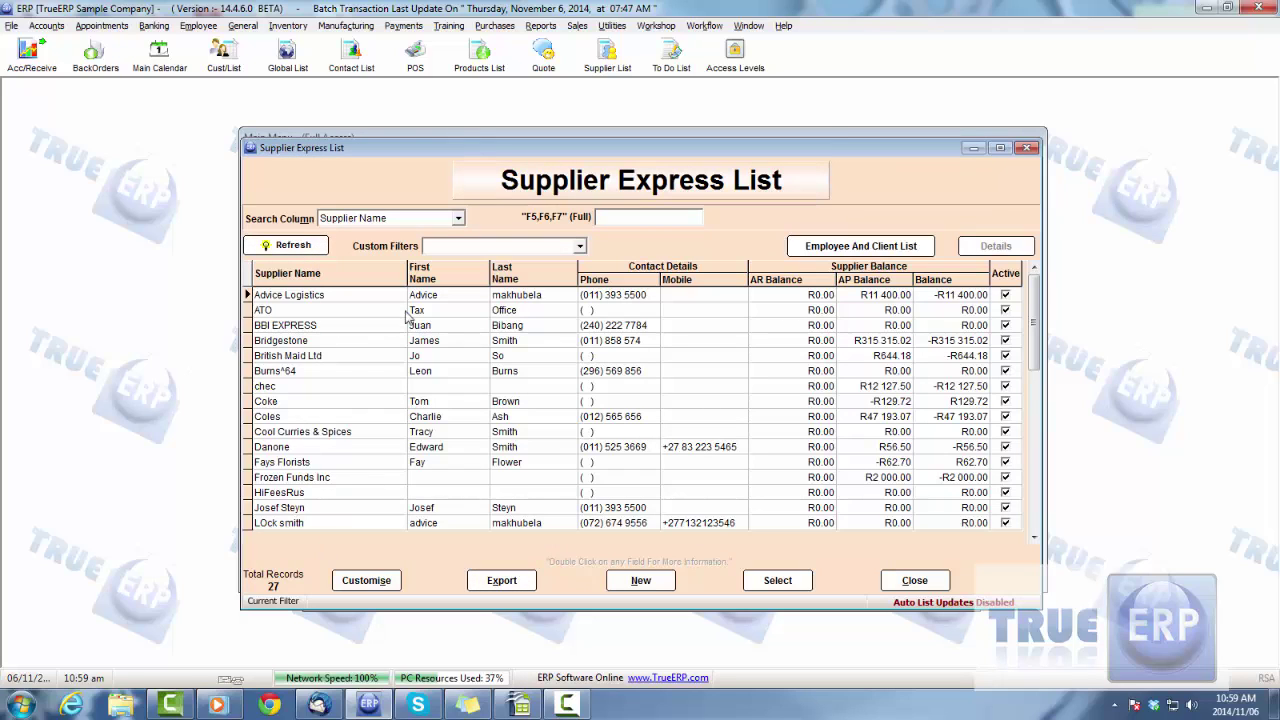
pyautogui.doubleClick(352, 447)
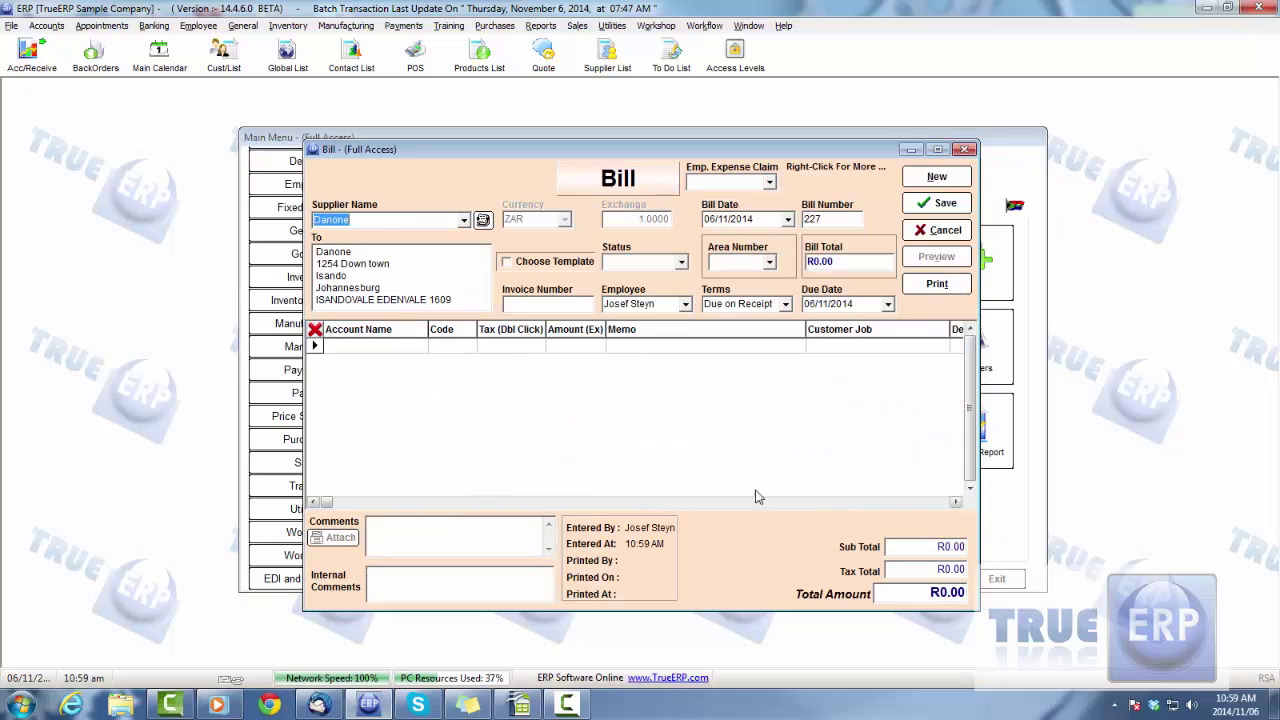
# Add a Telephone account line to the bill from the chart of accounts, with an amount of 2555 excluding tax.
pyautogui.click(380, 347)
pyautogui.click(422, 347)
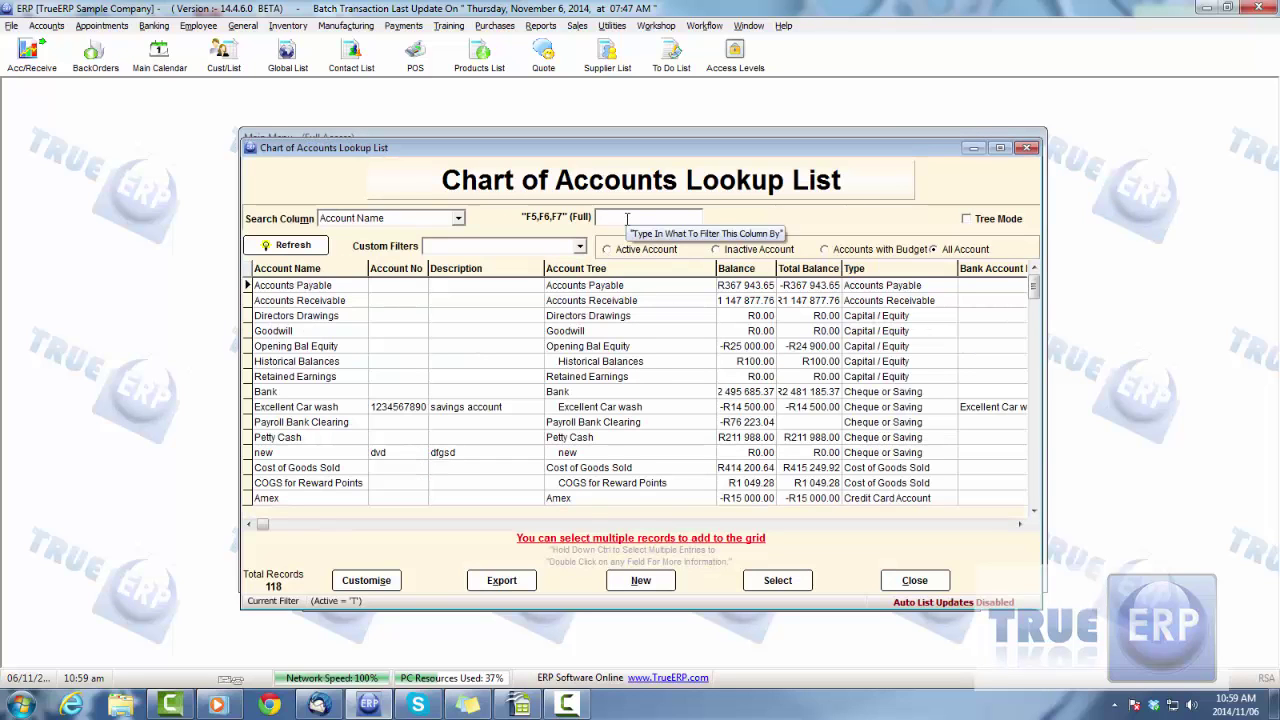
pyautogui.write('te')
pyautogui.doubleClick(508, 396)
pyautogui.click(570, 347)
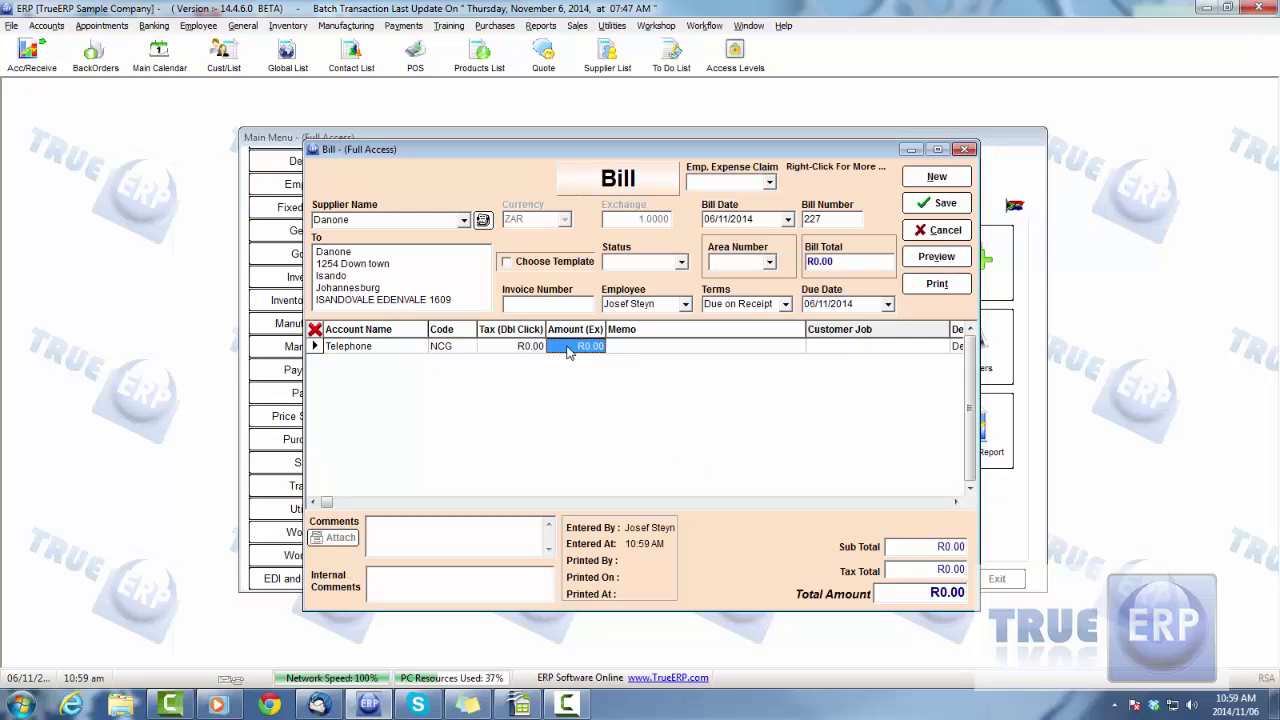
pyautogui.write('2555')
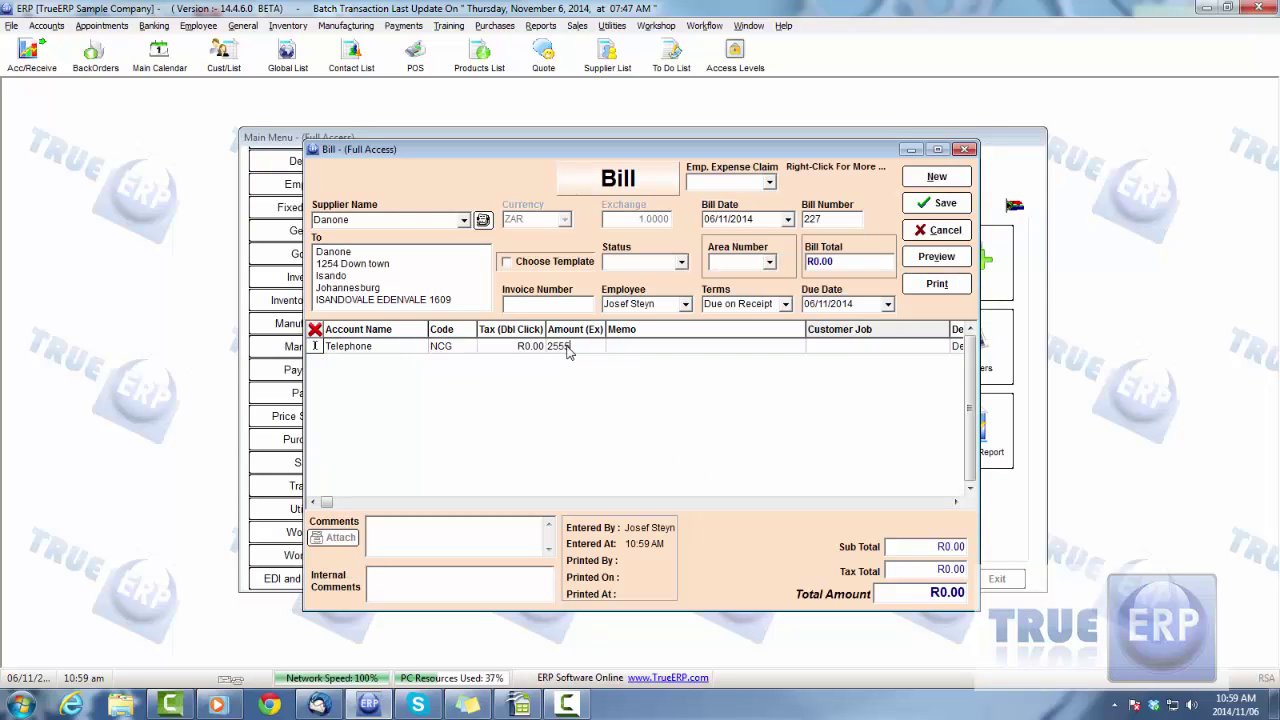
pyautogui.click(668, 346)
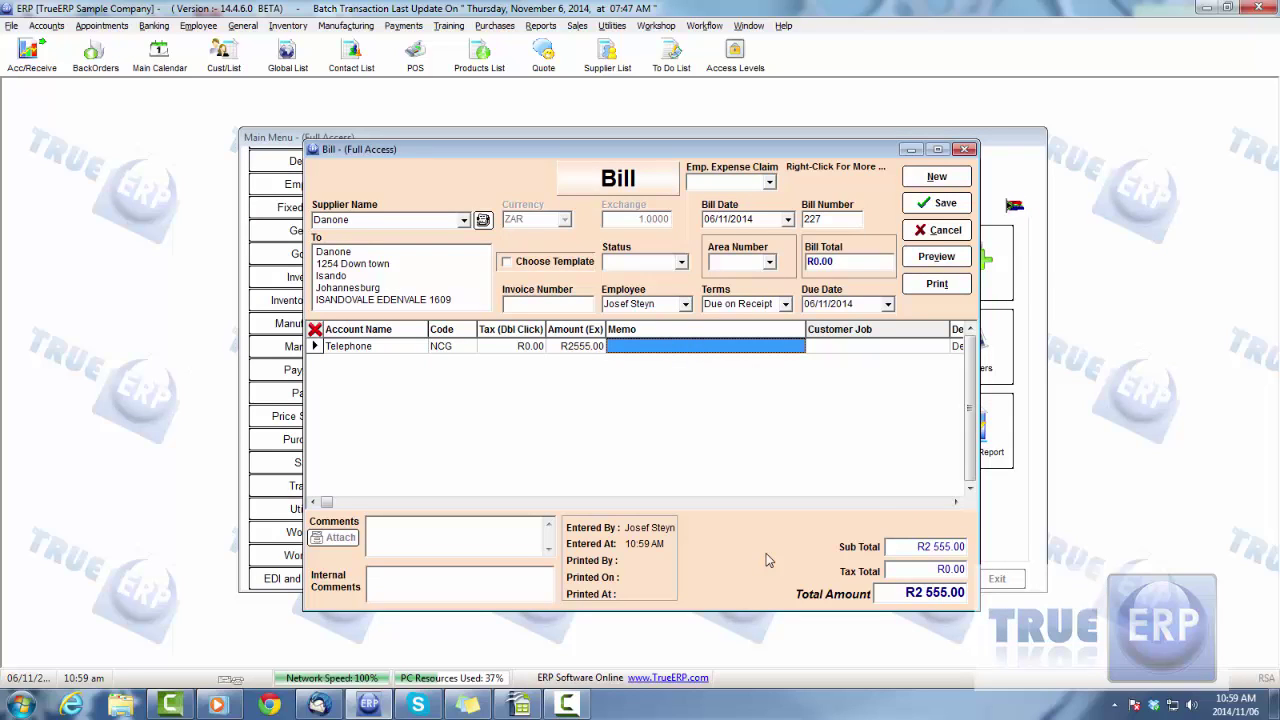
# Examine the bill line's Customer Job, Departments, Related PO and Related Ship Container fields.
pyautogui.click(956, 502)
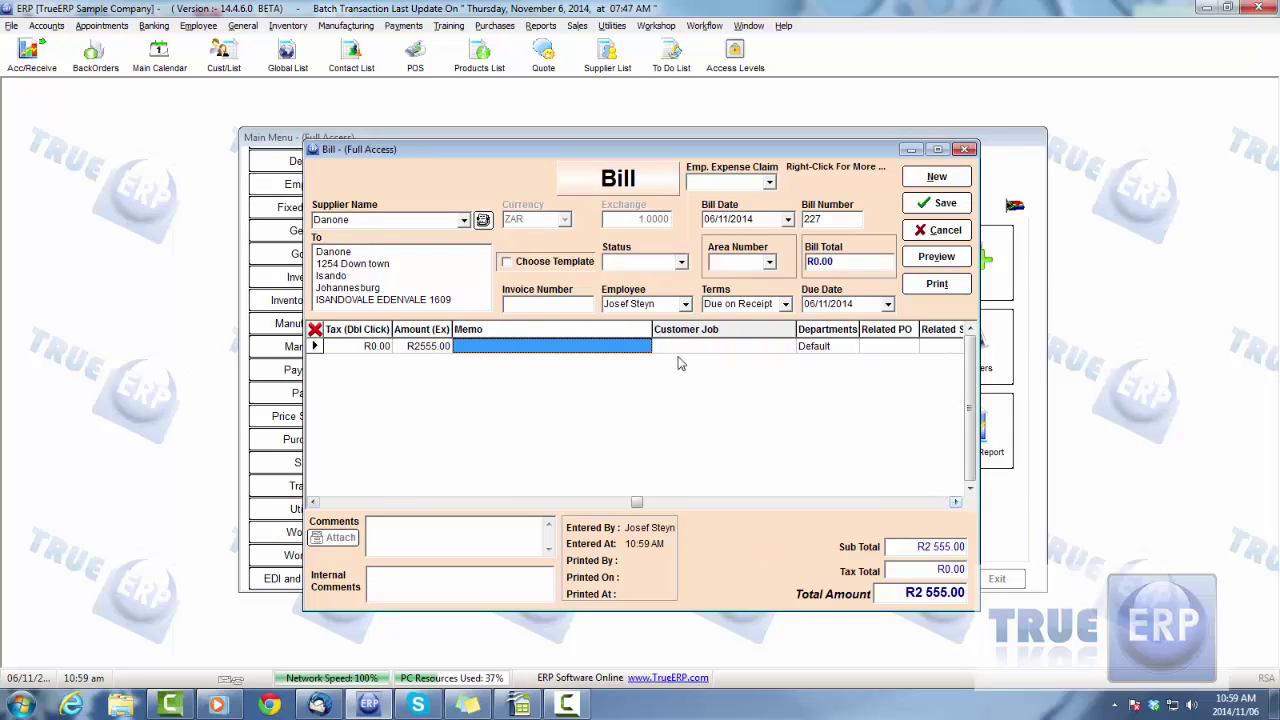
pyautogui.click(734, 350)
pyautogui.click(956, 503)
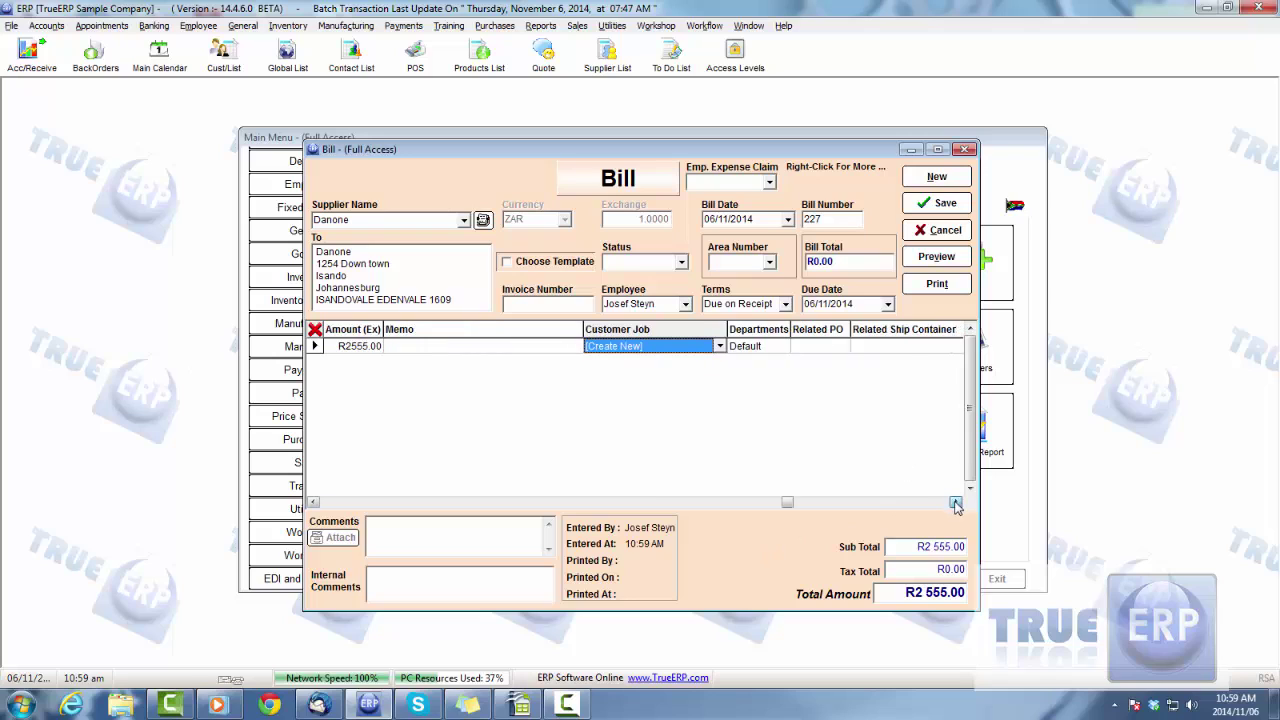
pyautogui.click(956, 503)
pyautogui.click(701, 347)
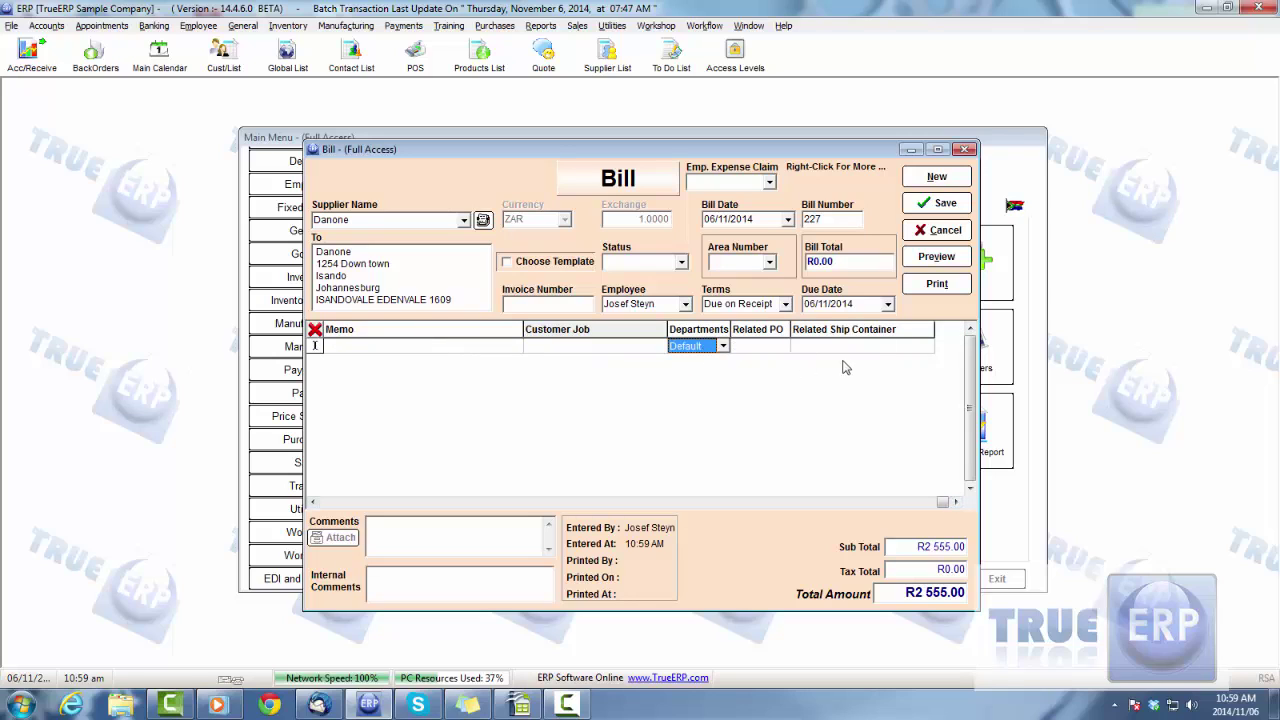
pyautogui.click(772, 348)
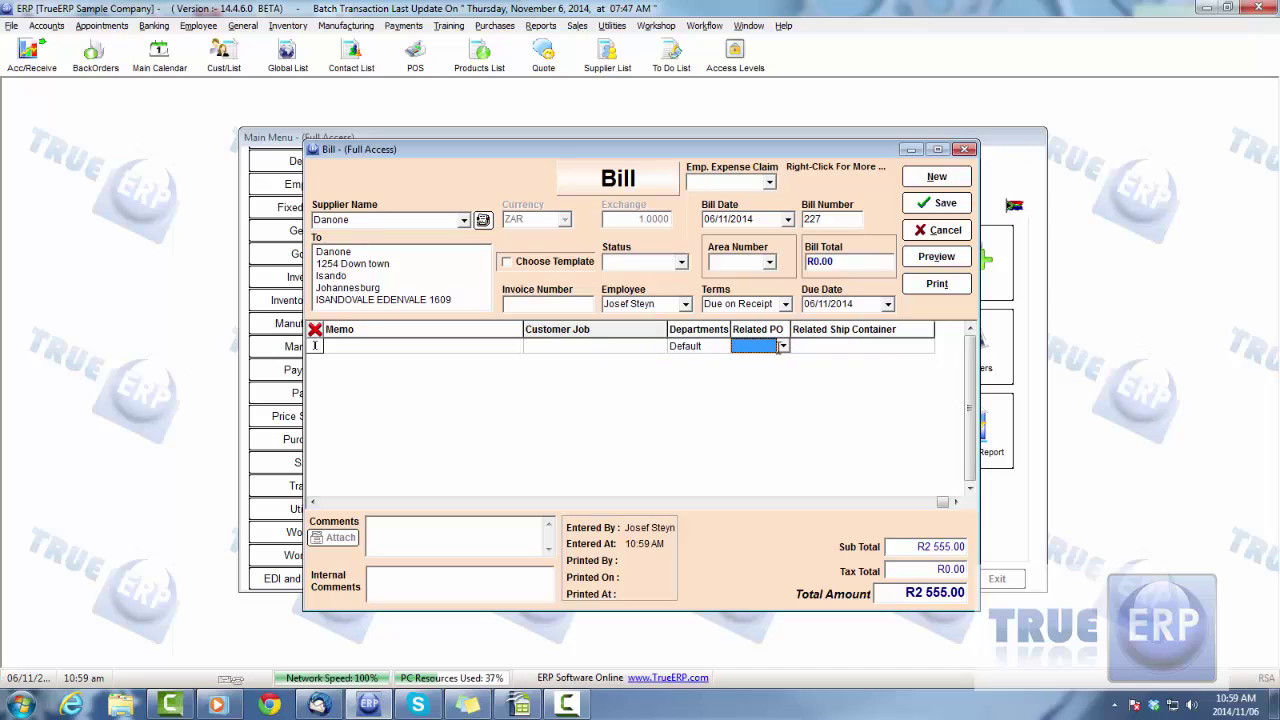
pyautogui.click(824, 350)
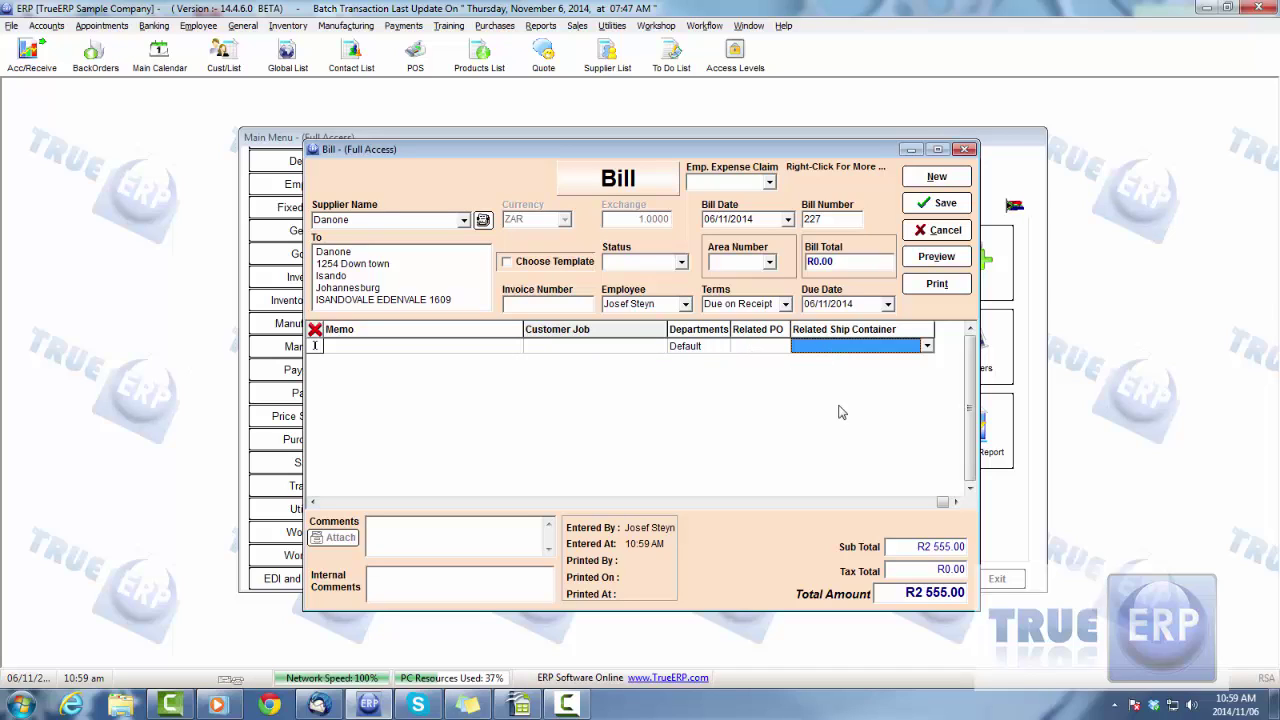
pyautogui.click(756, 350)
pyautogui.click(818, 348)
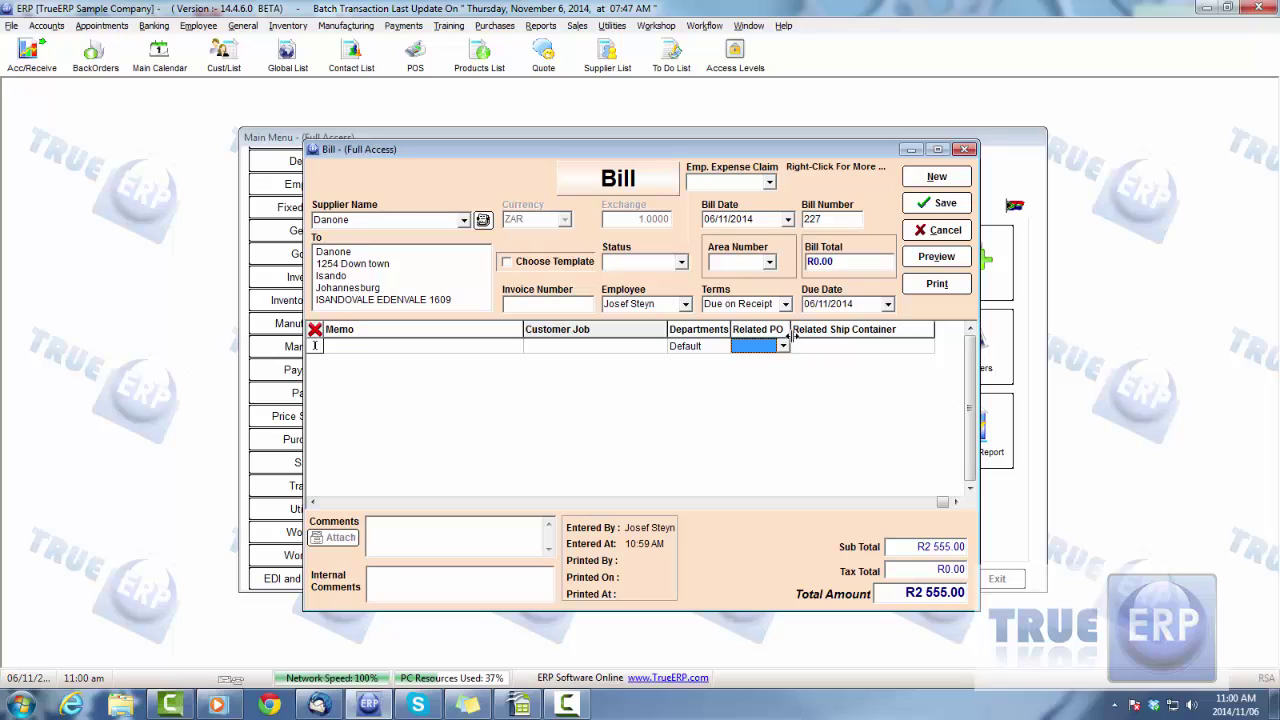
pyautogui.click(314, 503)
pyautogui.click(314, 503)
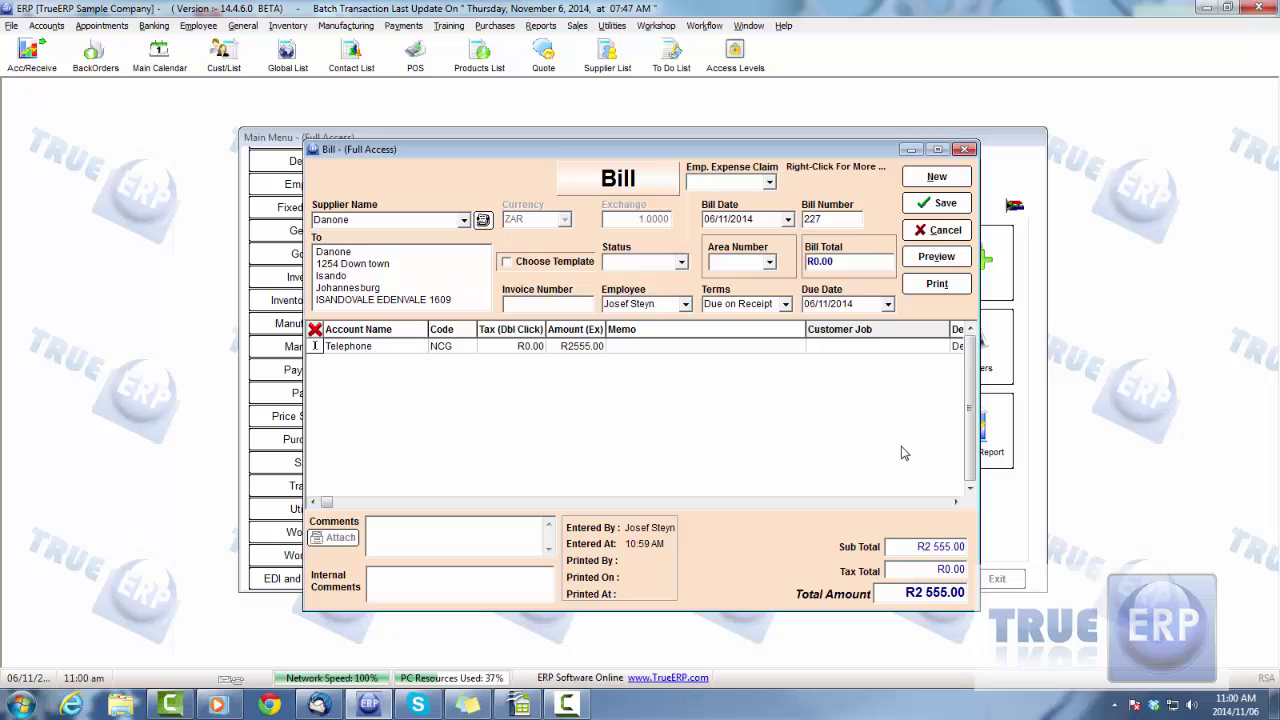
# Save the Telephone bill, updating its bill total to match the total amount.
pyautogui.click(945, 203)
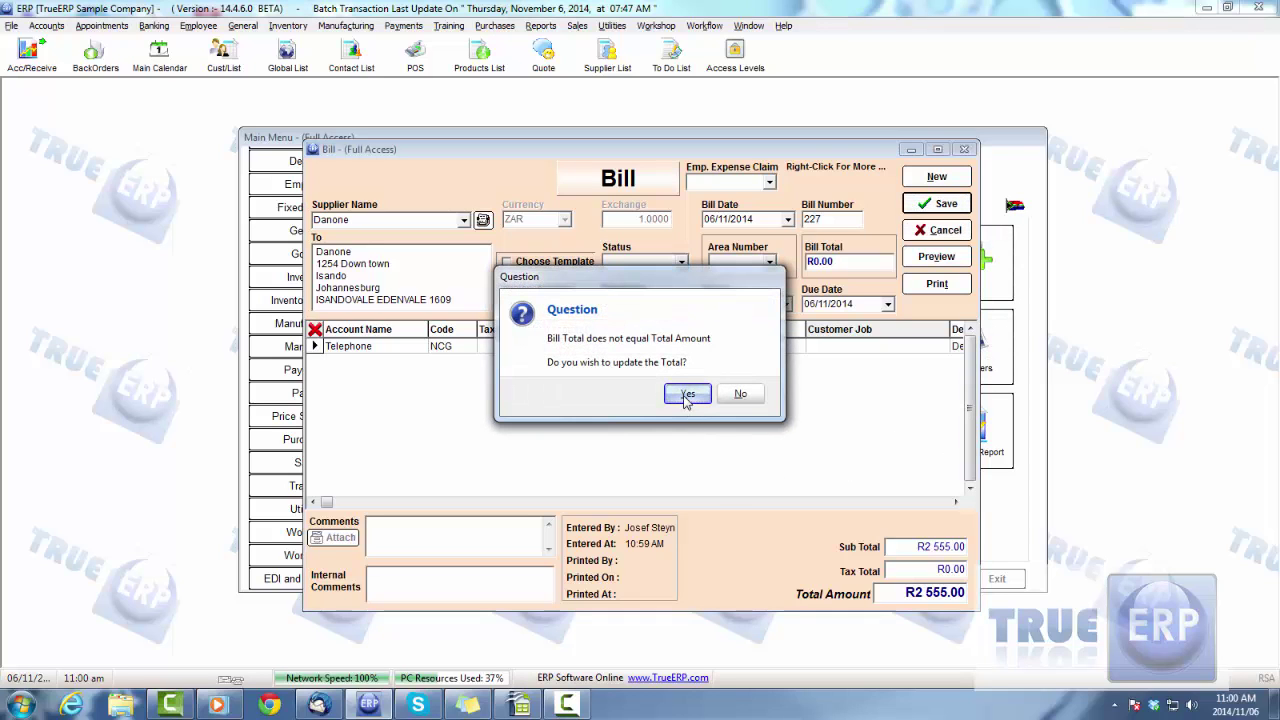
pyautogui.click(686, 394)
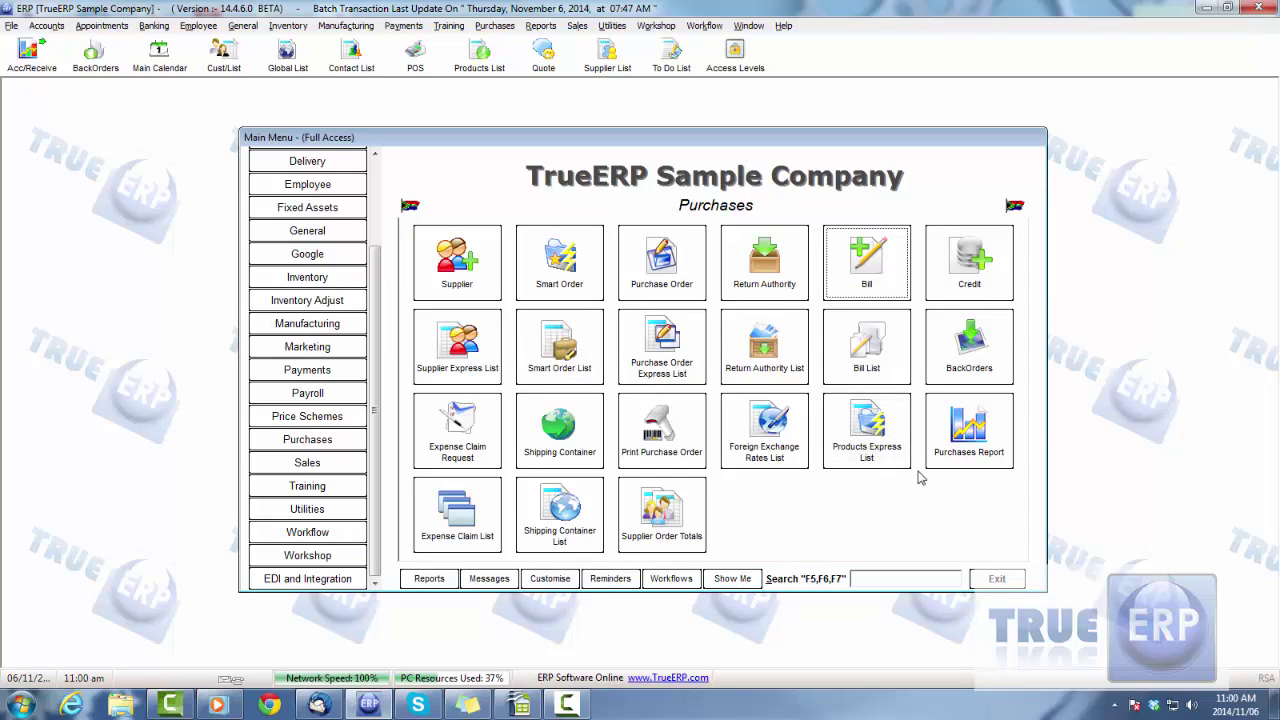
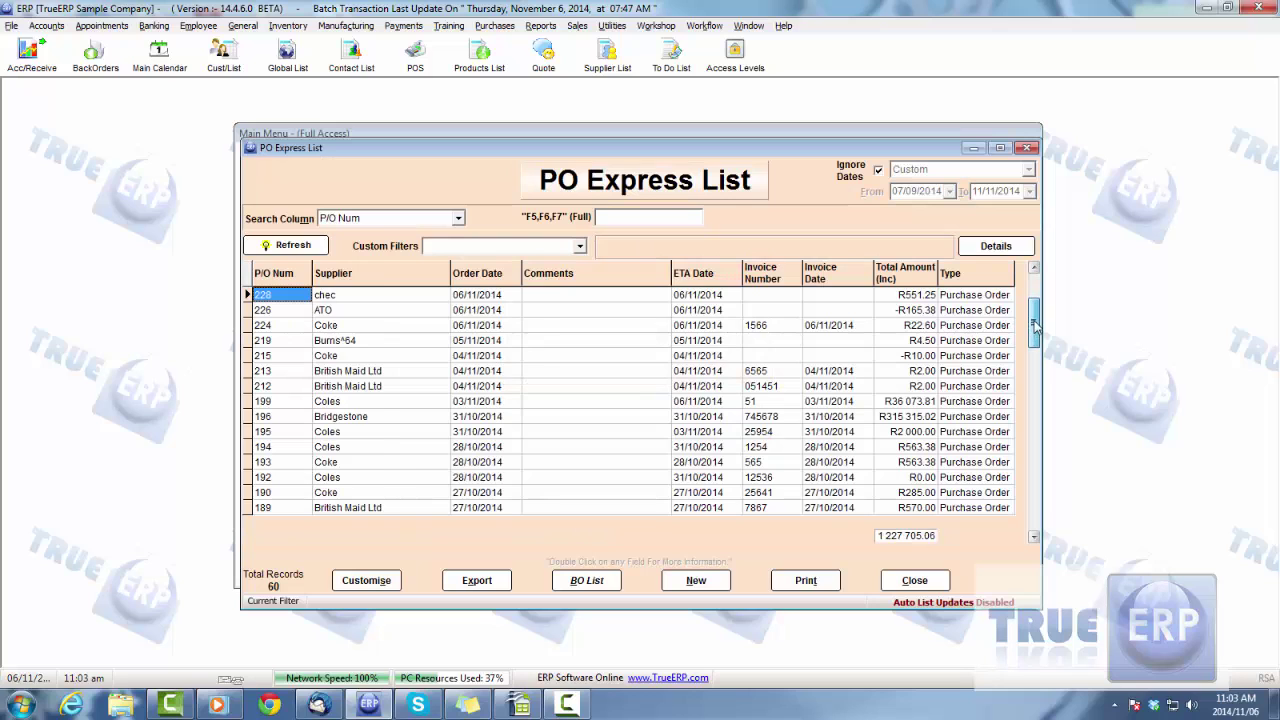
# Examine the landed cost and ship container columns of British Maid Ltd's R2 816.89 purchase order, closing the order and its list.
pyautogui.doubleClick(378, 464)
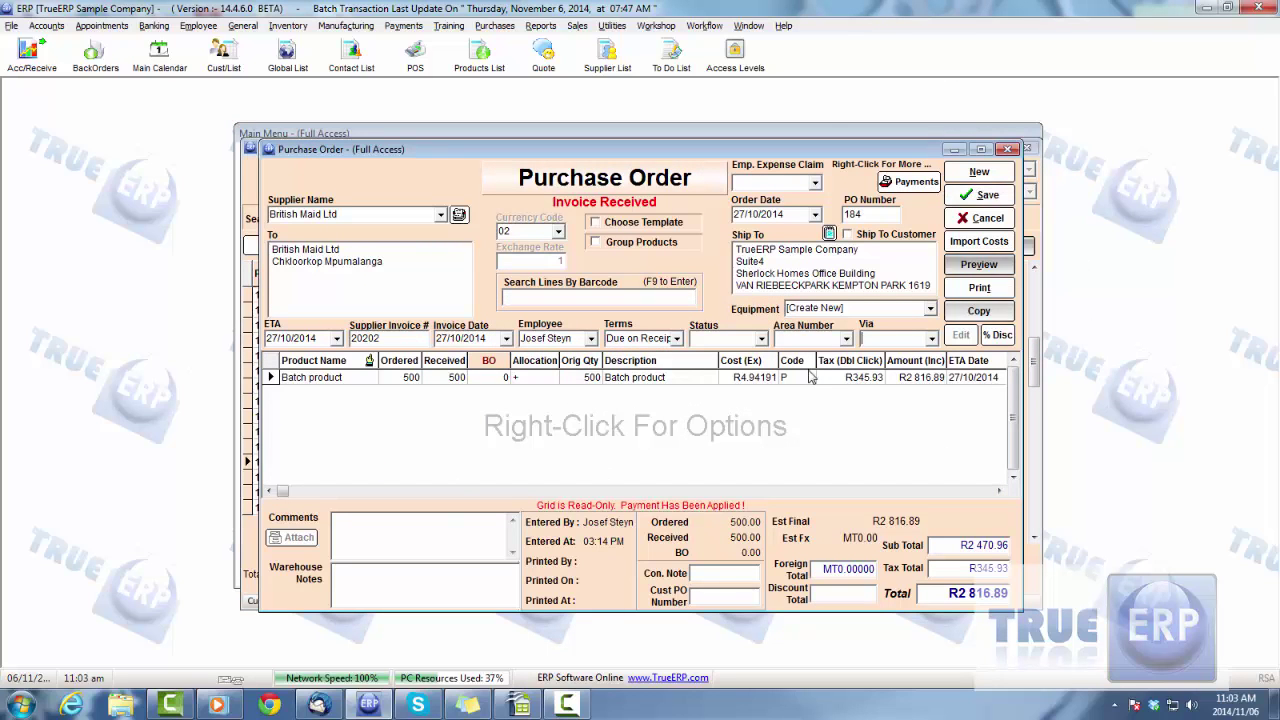
pyautogui.click(998, 491)
pyautogui.click(998, 493)
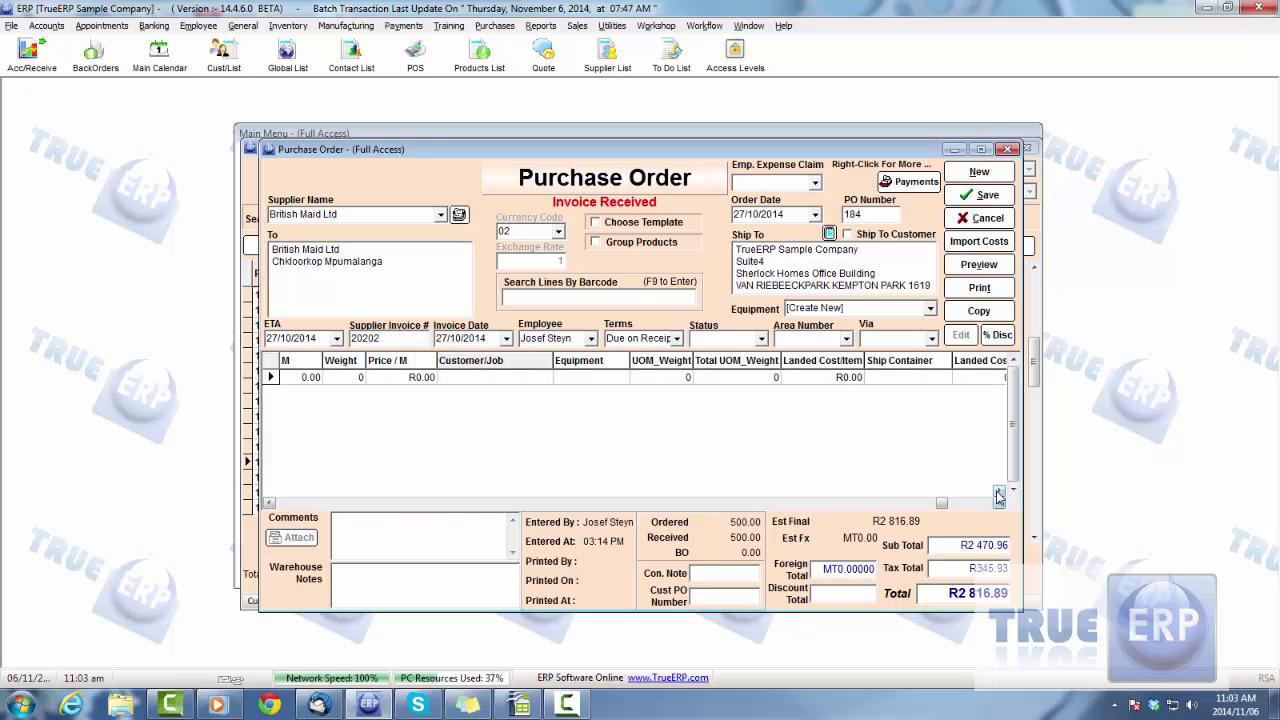
pyautogui.click(998, 493)
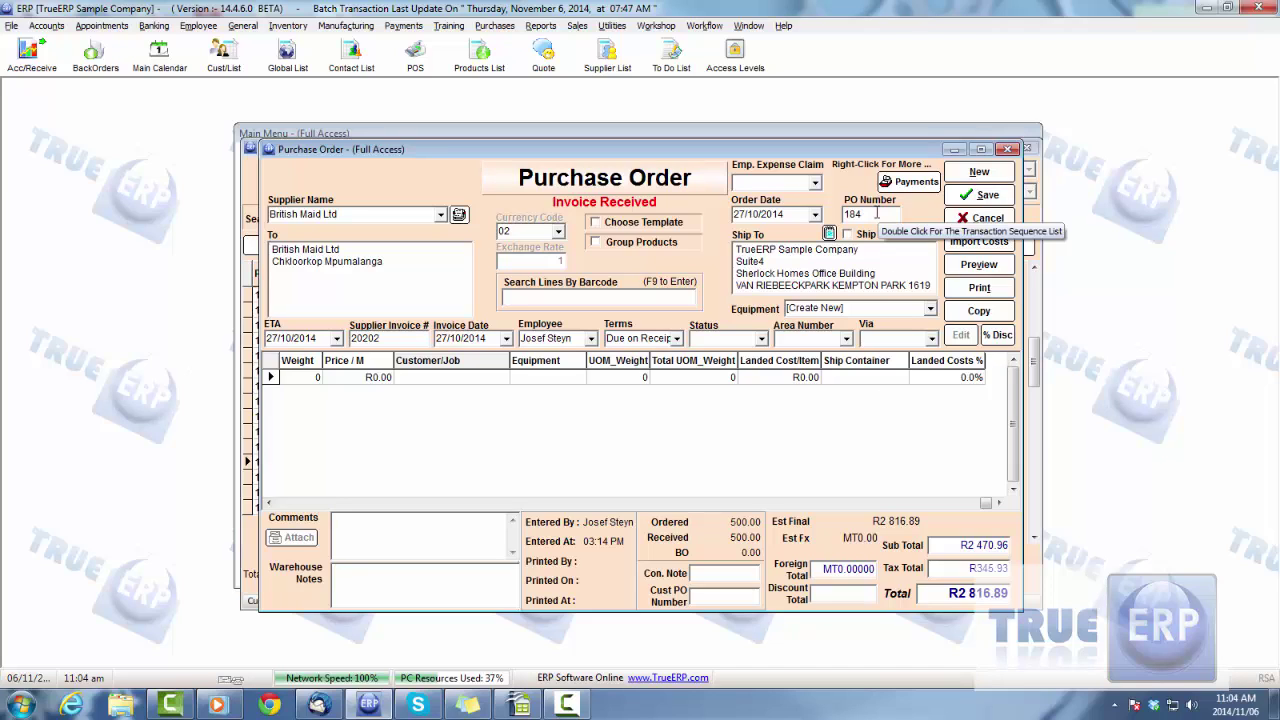
pyautogui.click(989, 200)
pyautogui.click(912, 577)
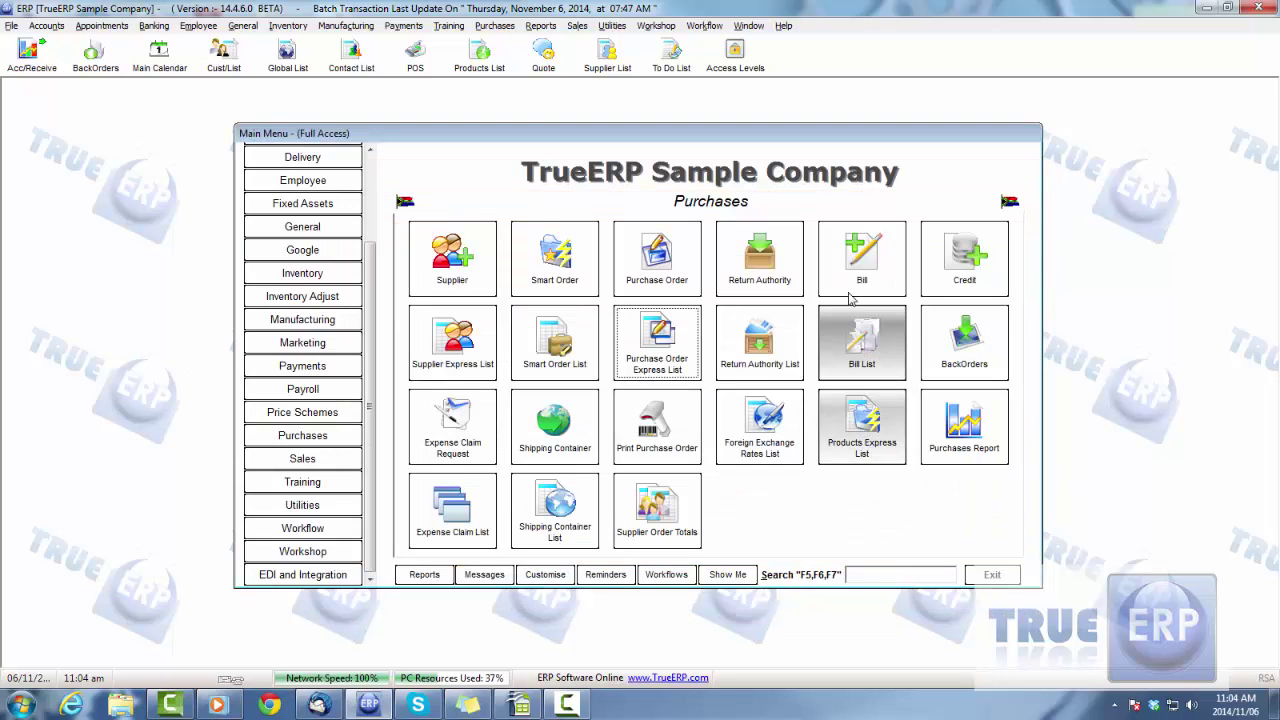
# Start a new bill with chec from the supplier list as the supplier.
pyautogui.click(848, 268)
pyautogui.click(463, 219)
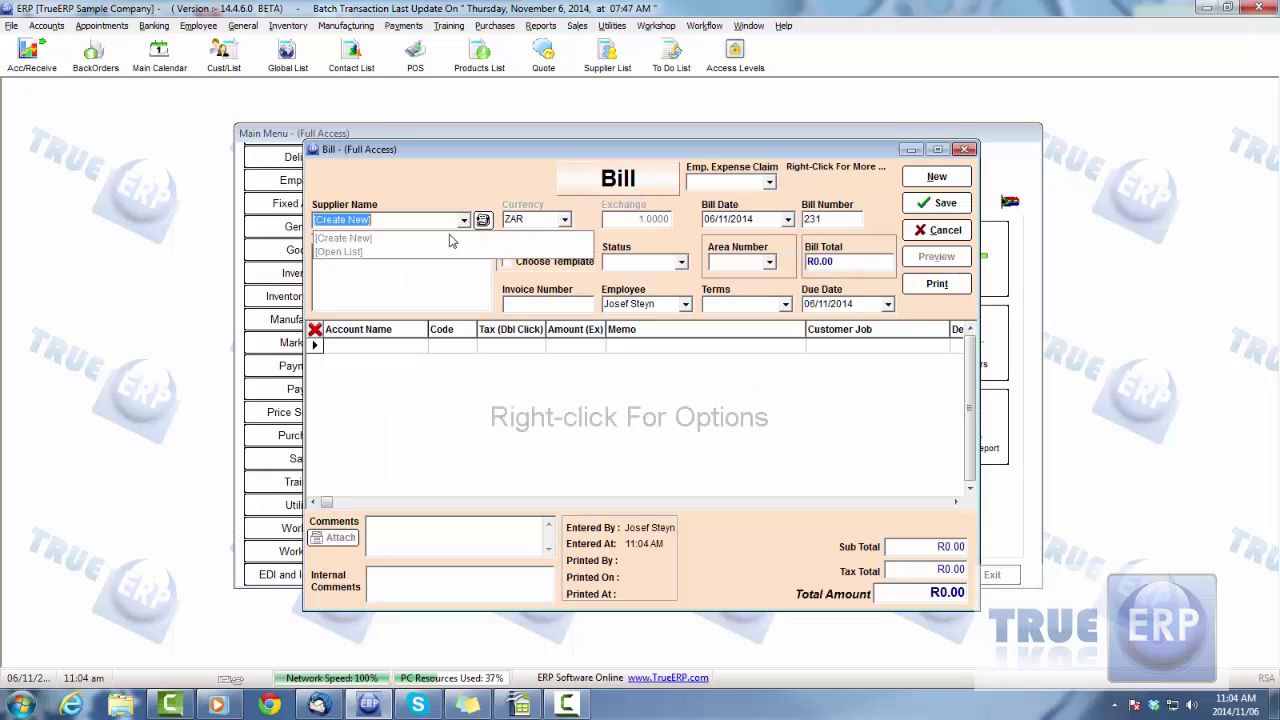
pyautogui.click(357, 253)
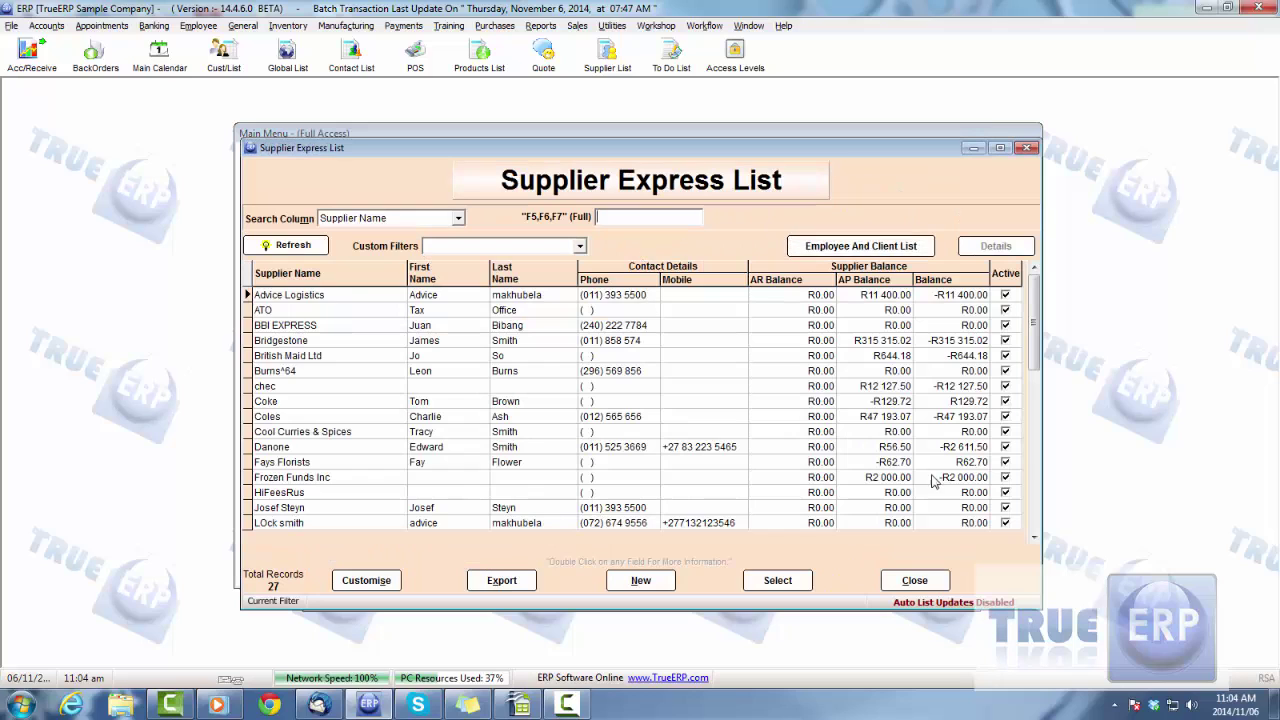
pyautogui.doubleClick(310, 388)
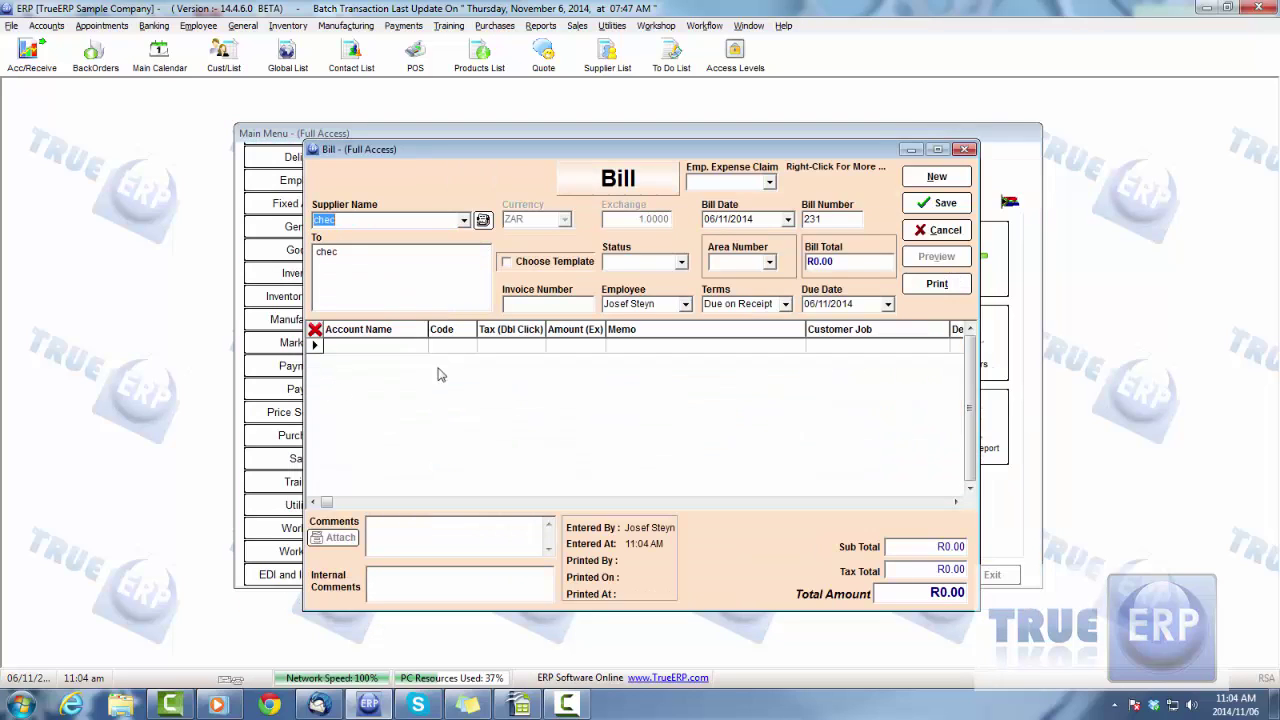
# Add a Courier account line to the bill from the chart of accounts, with an amount of 200 excluding tax.
pyautogui.click(365, 350)
pyautogui.click(421, 346)
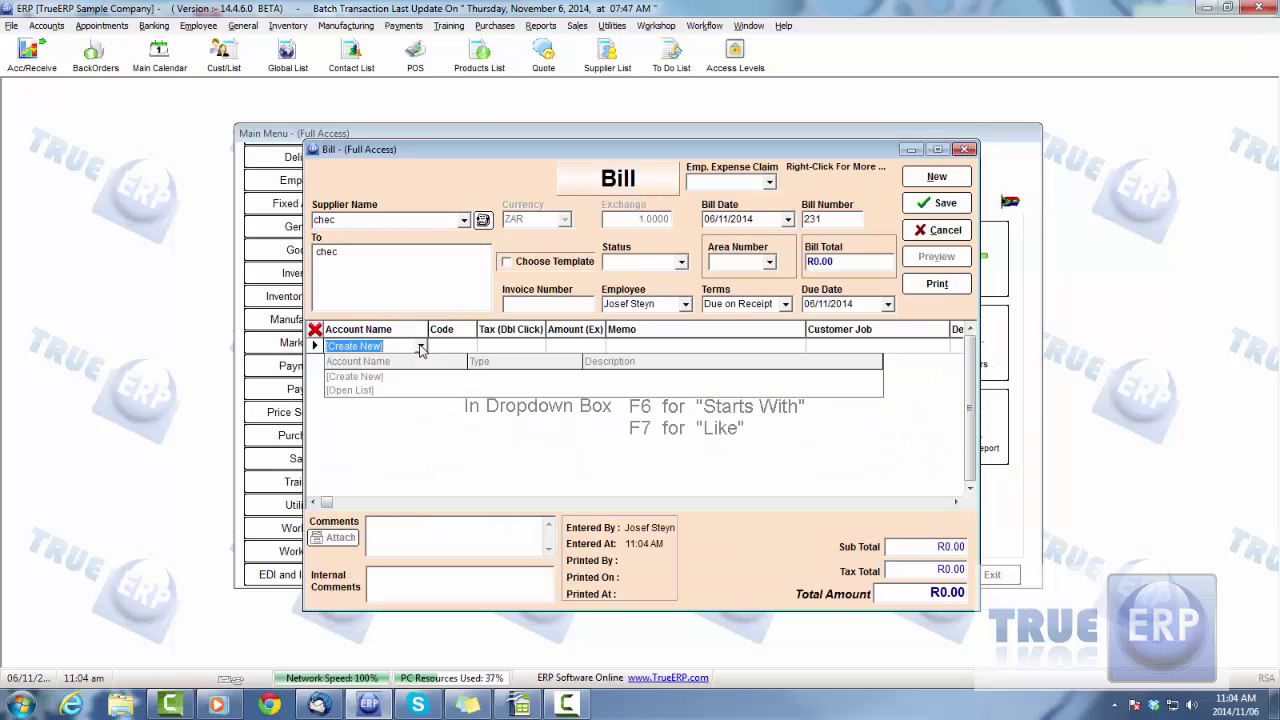
pyautogui.click(362, 394)
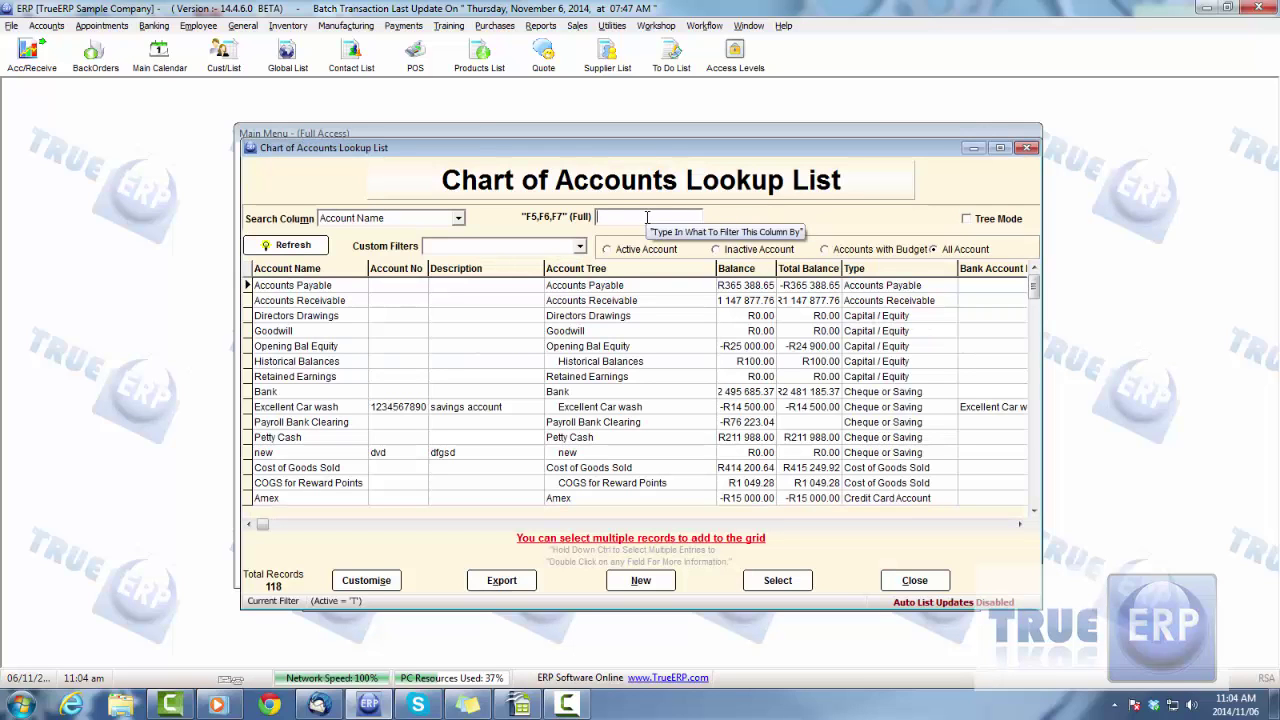
pyautogui.write('de')
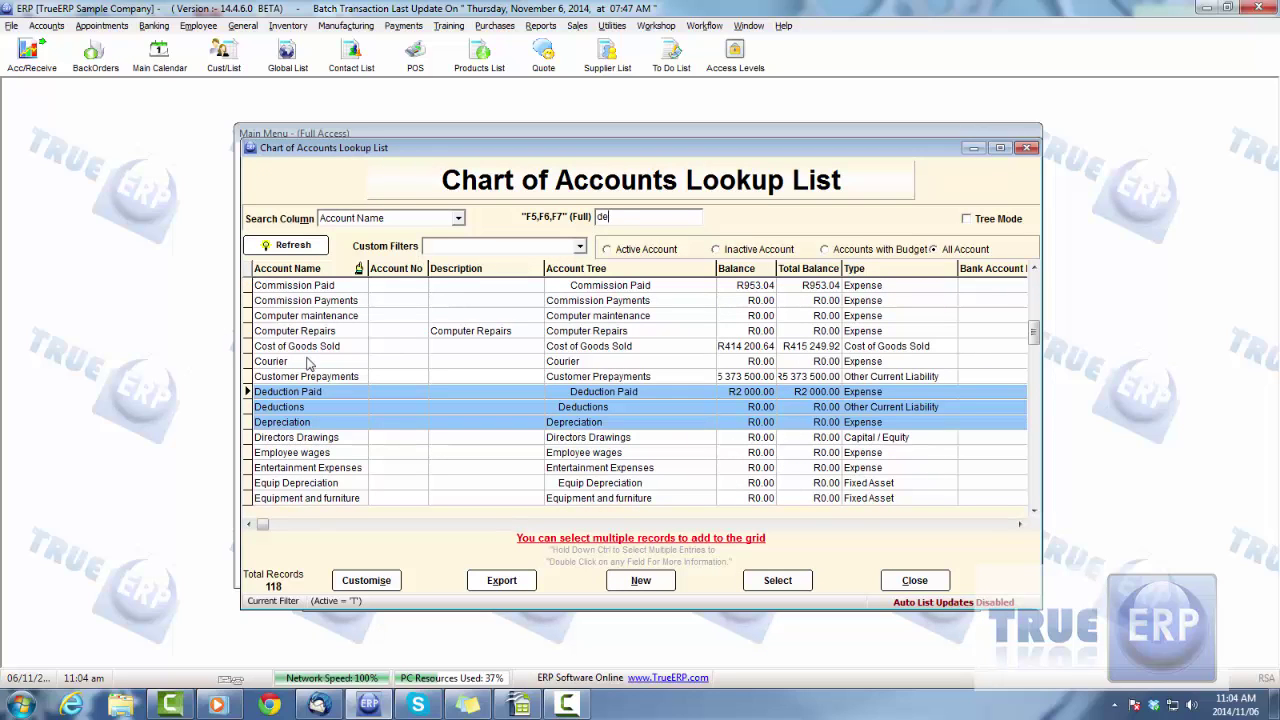
pyautogui.doubleClick(308, 362)
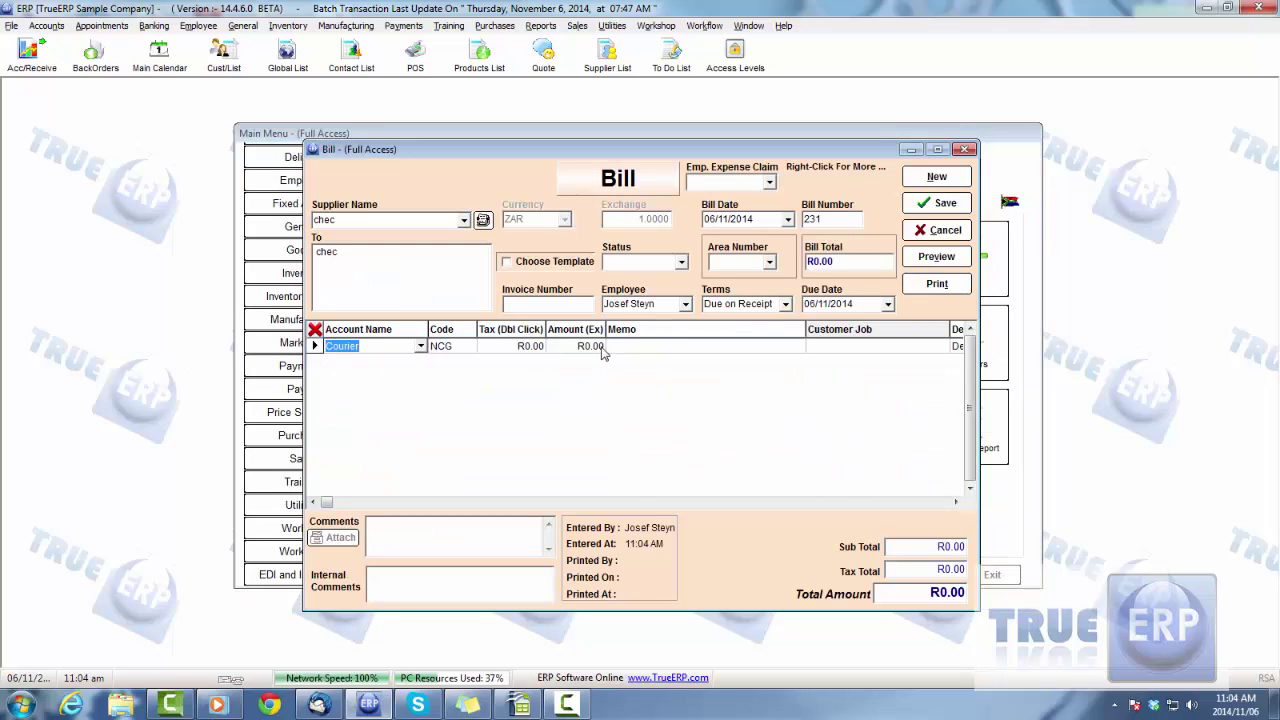
pyautogui.click(598, 348)
pyautogui.write('200')
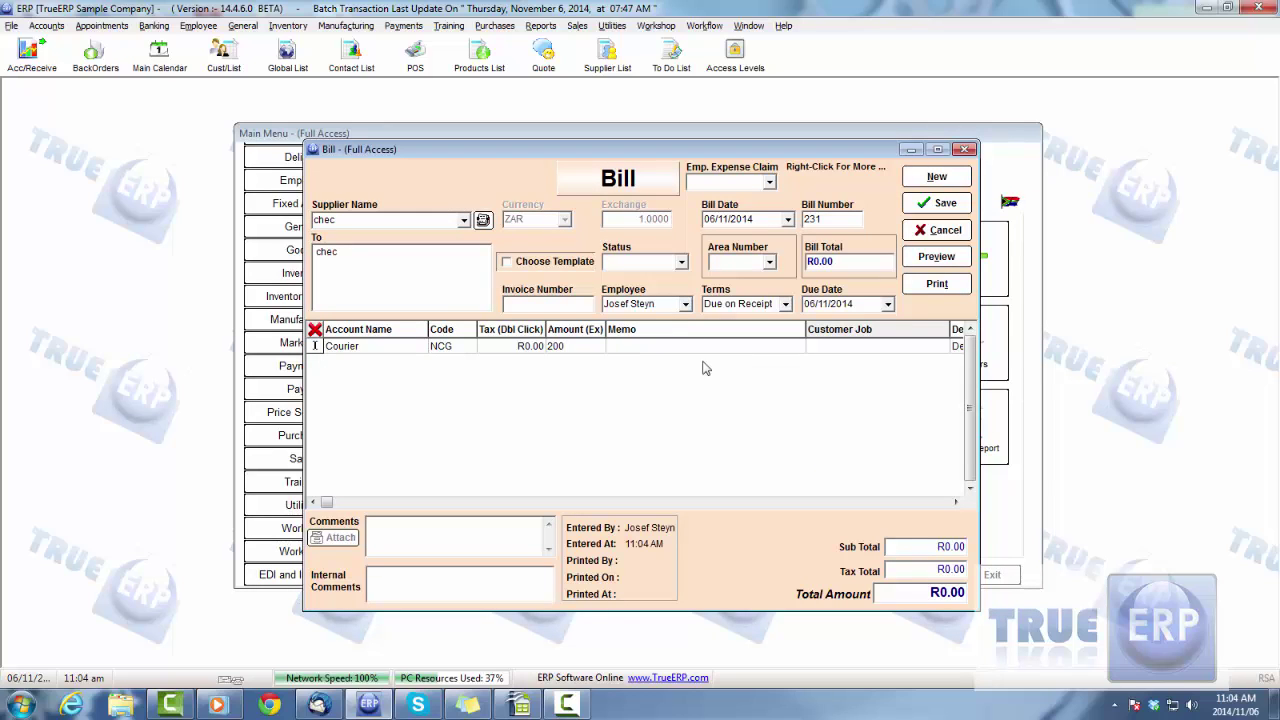
pyautogui.press('Tab')
pyautogui.click(853, 346)
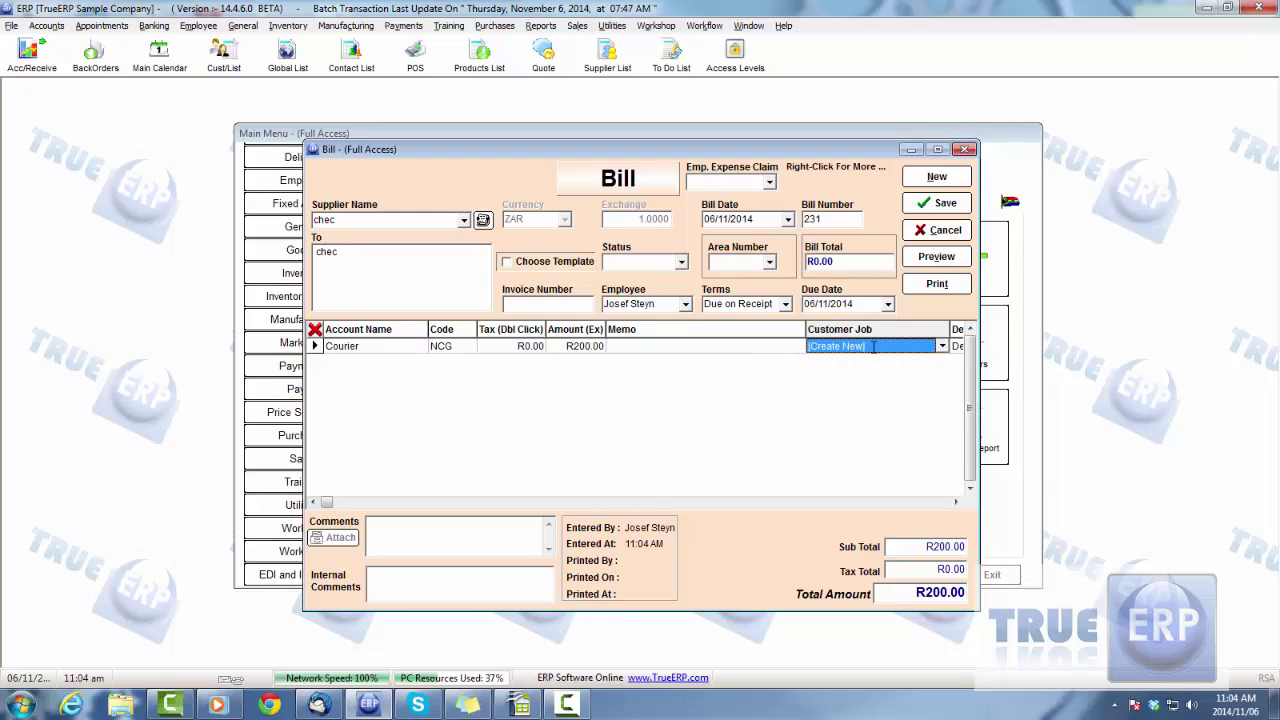
pyautogui.click(941, 346)
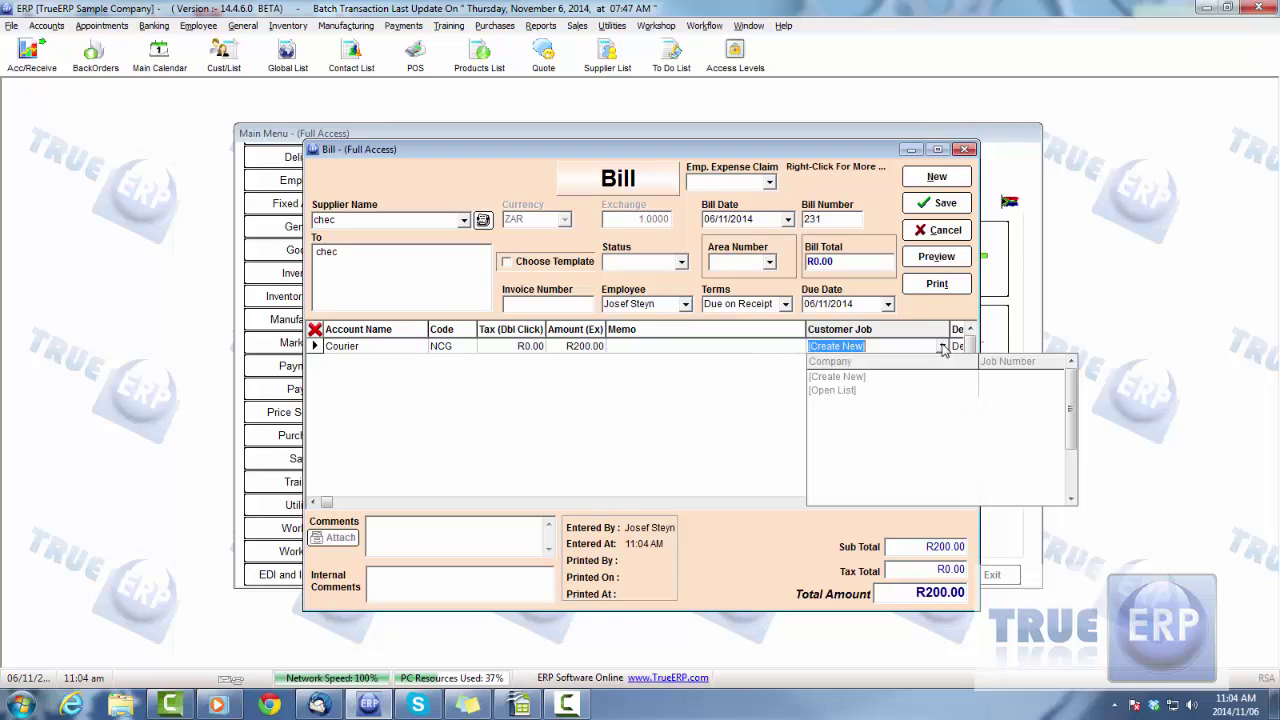
pyautogui.click(845, 391)
pyautogui.click(975, 581)
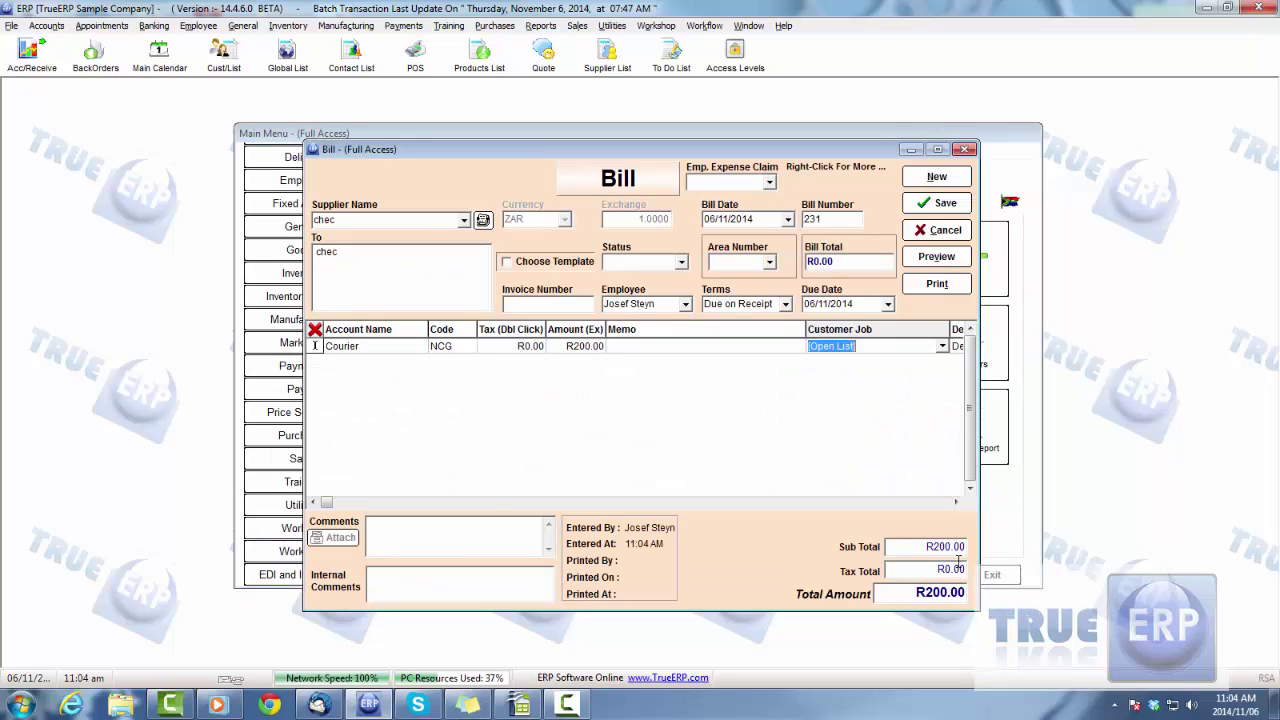
# Link the Courier line to the first listed British Maid Ltd purchase order and set its related ship container to Big Boy.
pyautogui.click(956, 502)
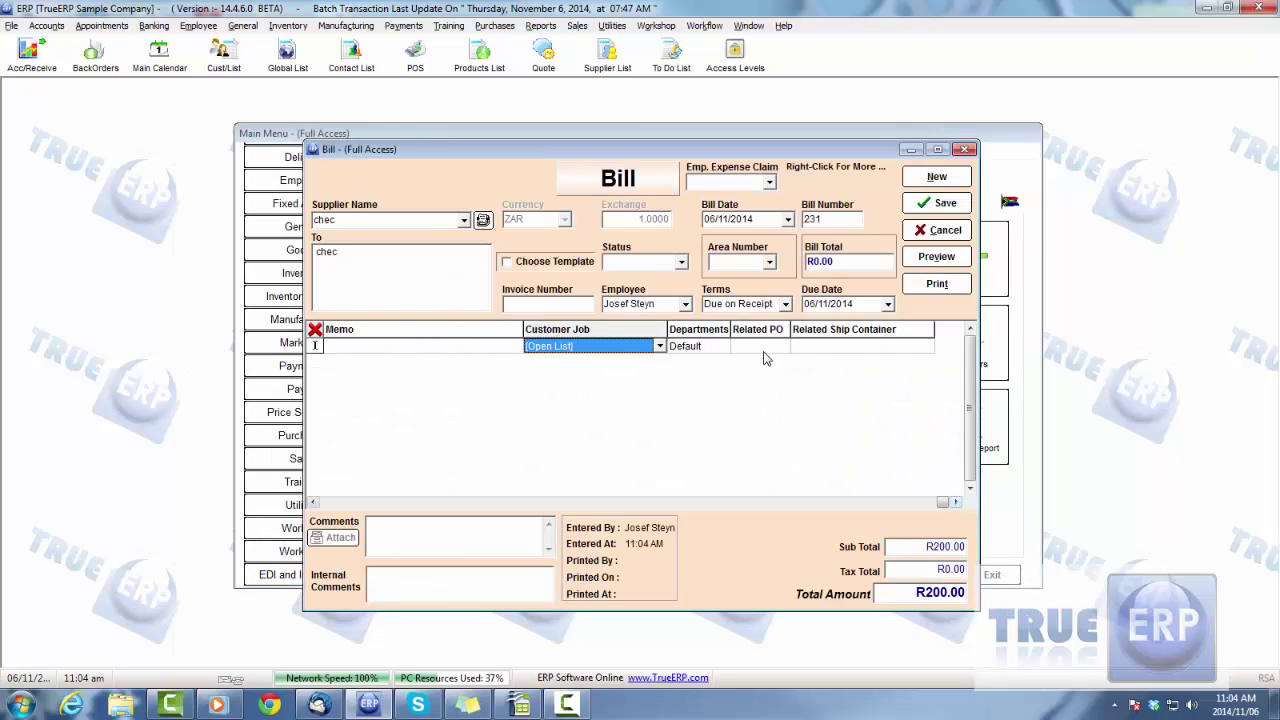
pyautogui.click(760, 347)
pyautogui.click(785, 346)
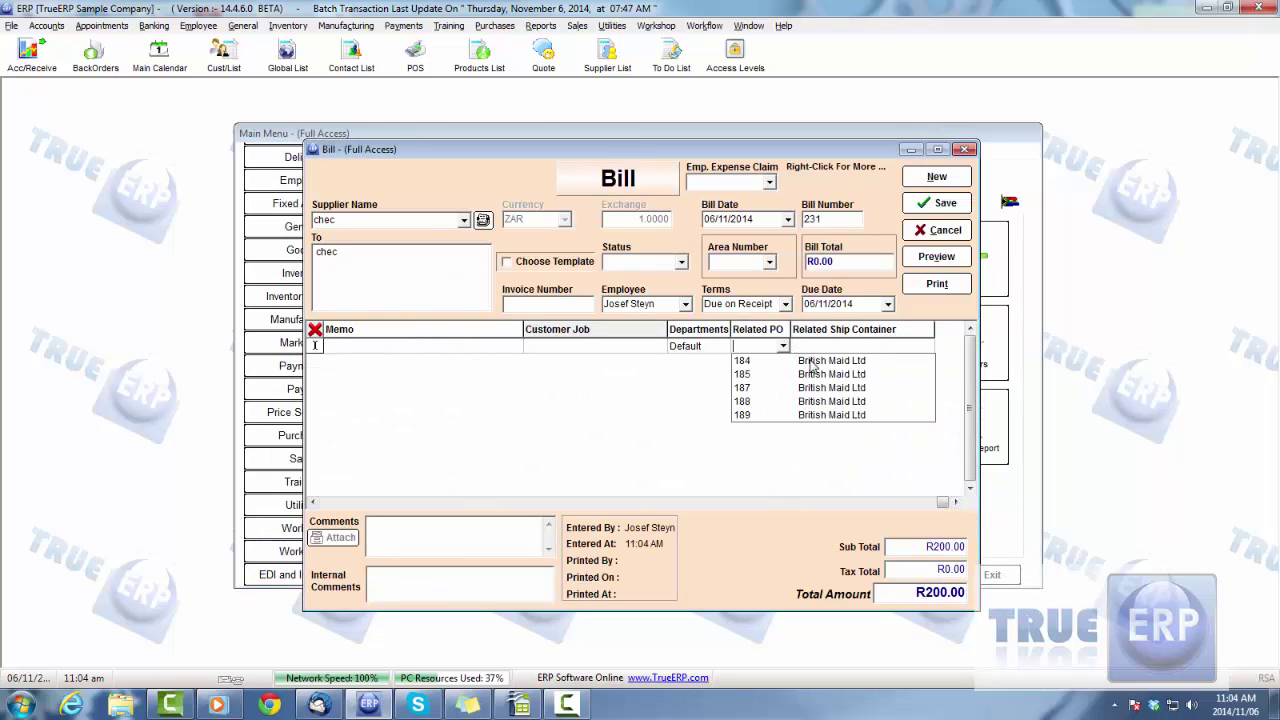
pyautogui.click(812, 361)
pyautogui.click(866, 347)
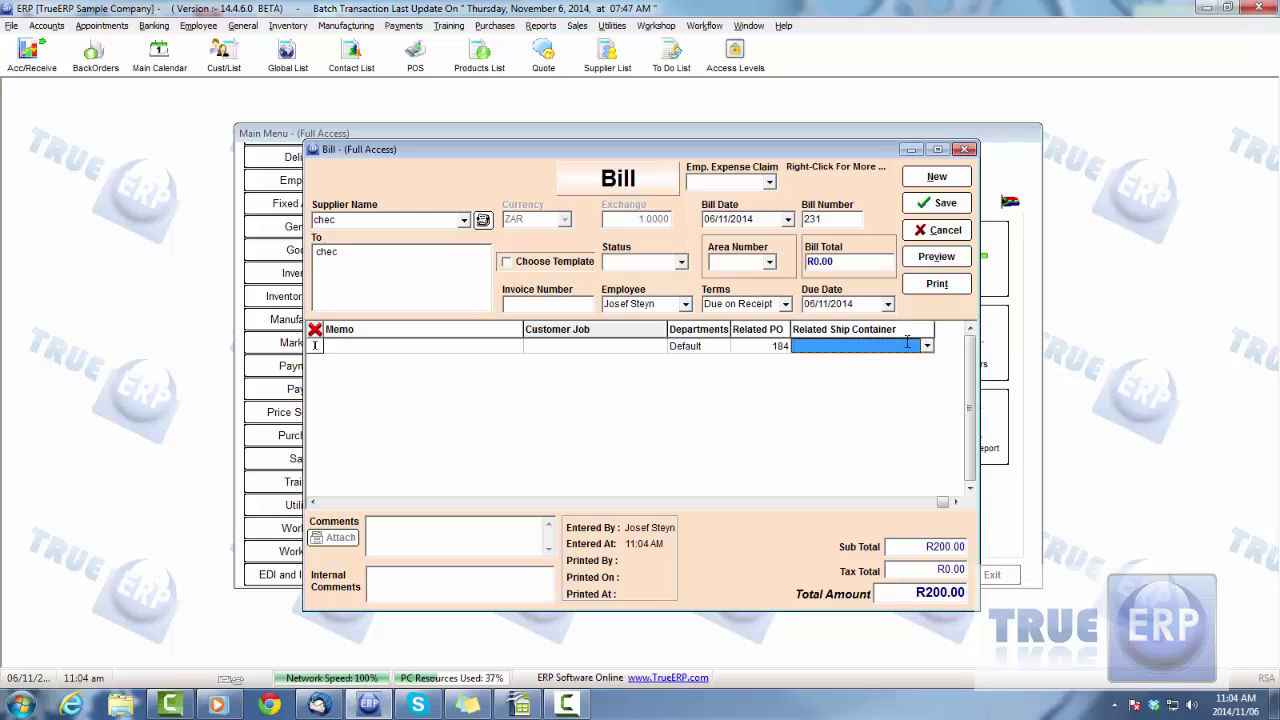
pyautogui.click(927, 347)
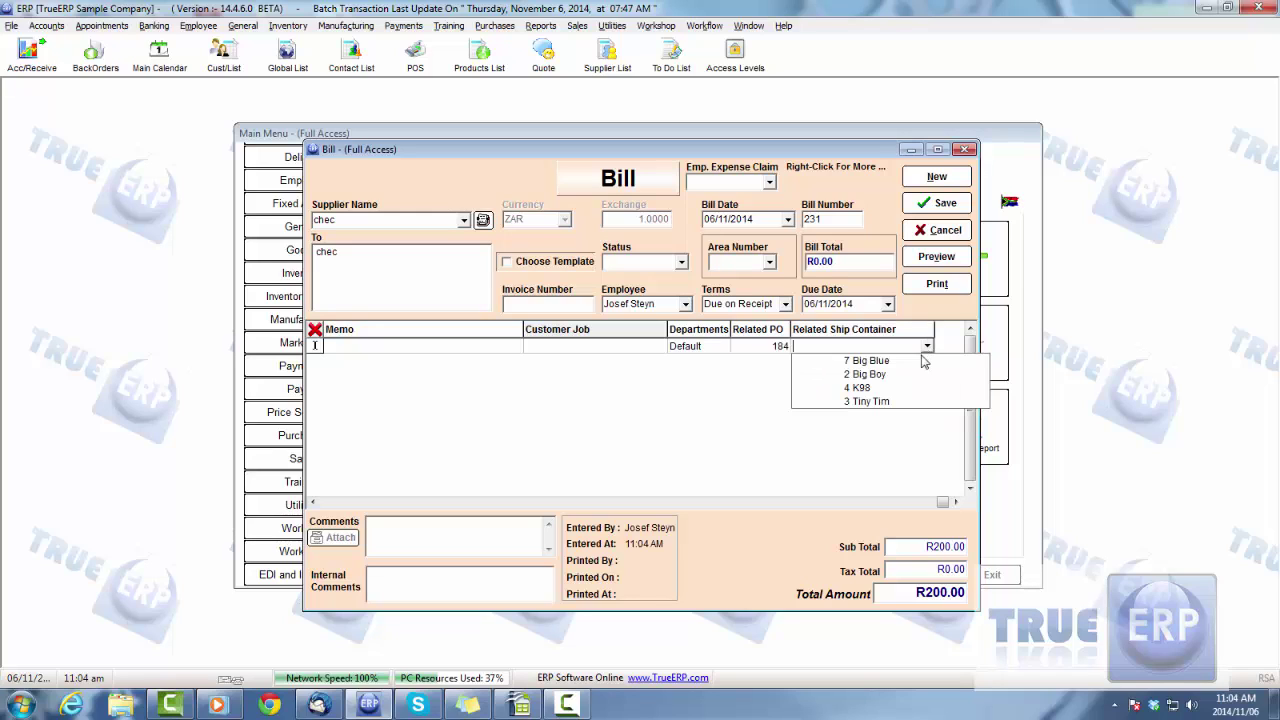
pyautogui.click(864, 375)
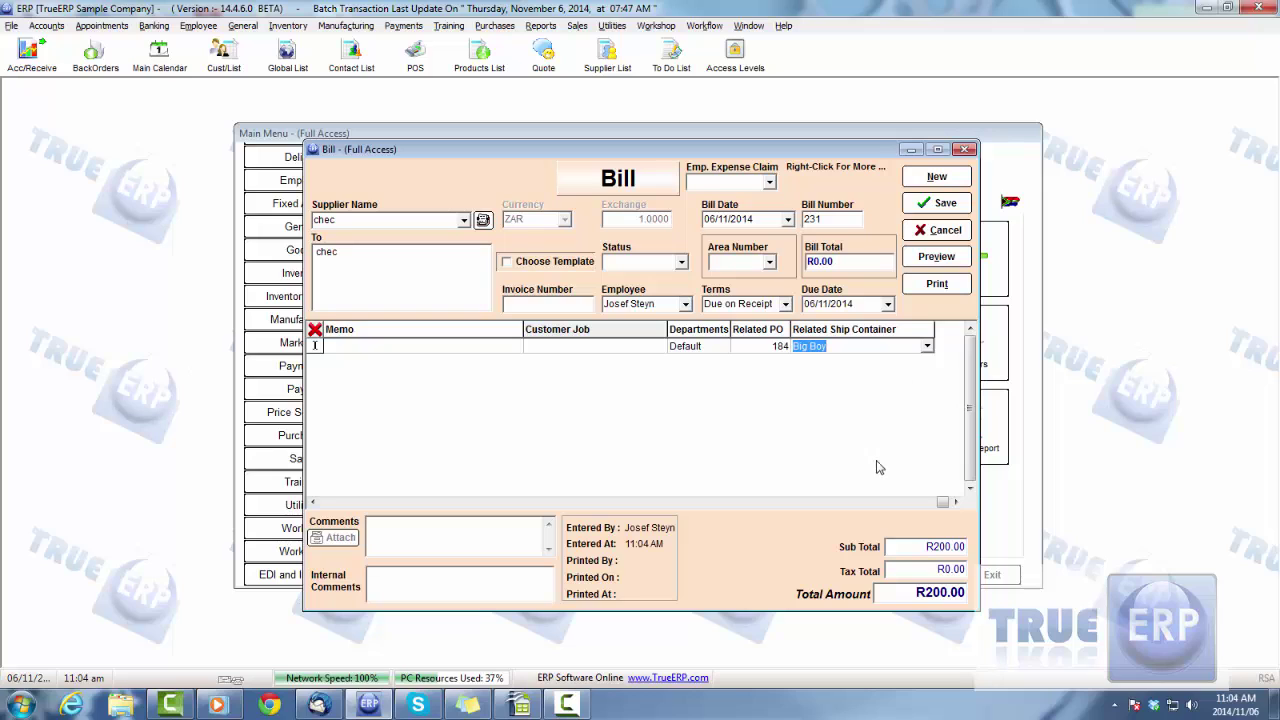
# Save the Courier bill and update its bill total to match the total amount.
pyautogui.click(766, 347)
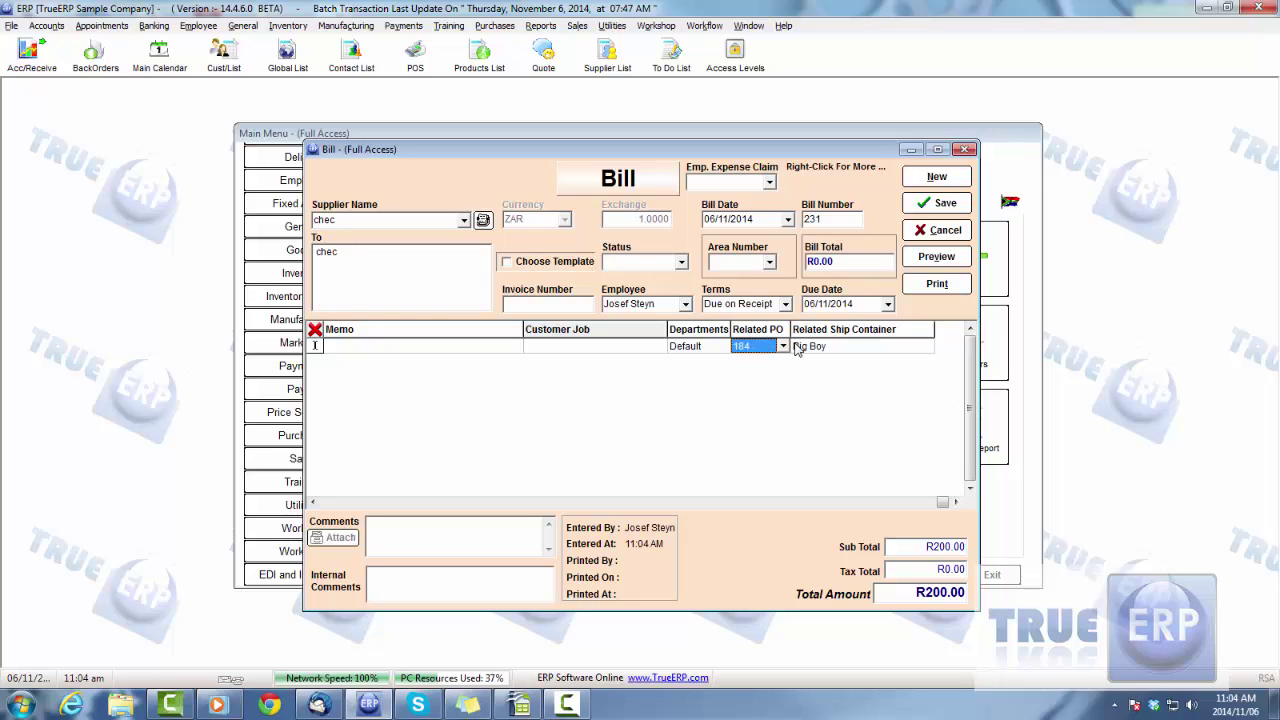
pyautogui.click(929, 205)
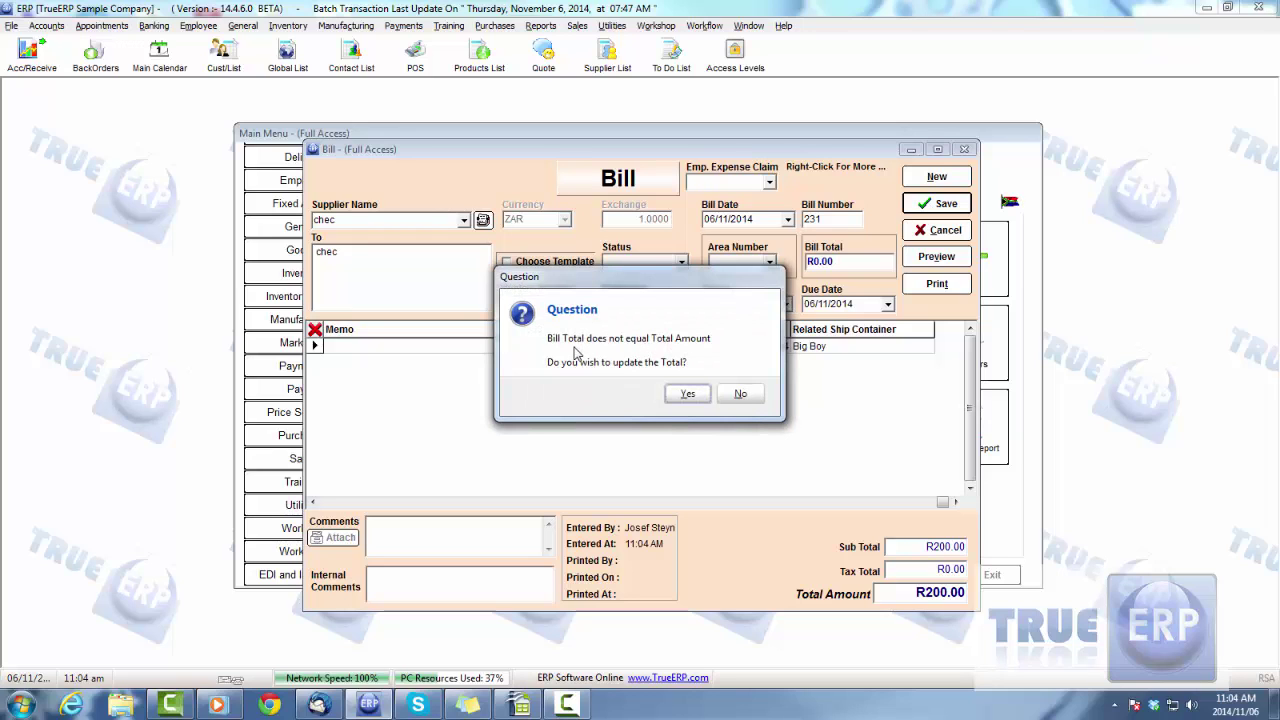
pyautogui.click(687, 394)
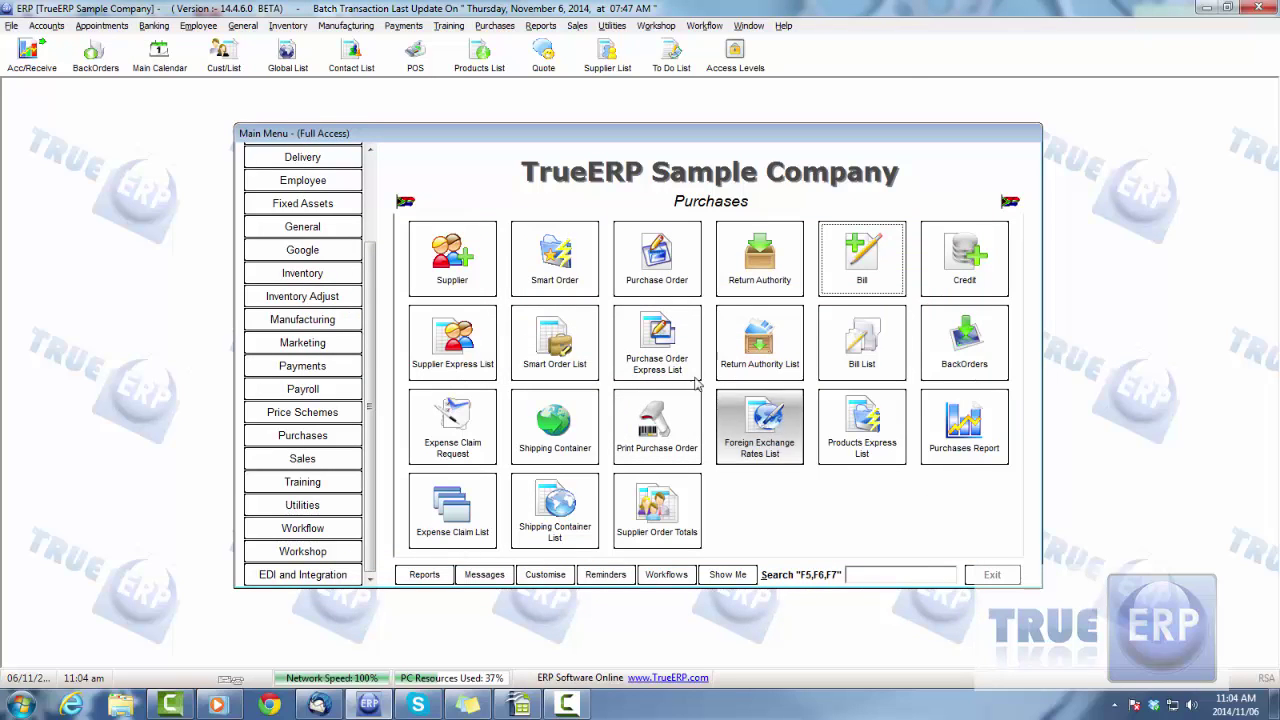
# Open British Maid Ltd's R2 816.89 purchase order from the purchase order list and show its landed cost columns.
pyautogui.click(657, 345)
pyautogui.moveTo(1034, 313); pyautogui.dragTo(1034, 362)
pyautogui.click(360, 507)
pyautogui.doubleClick(360, 507)
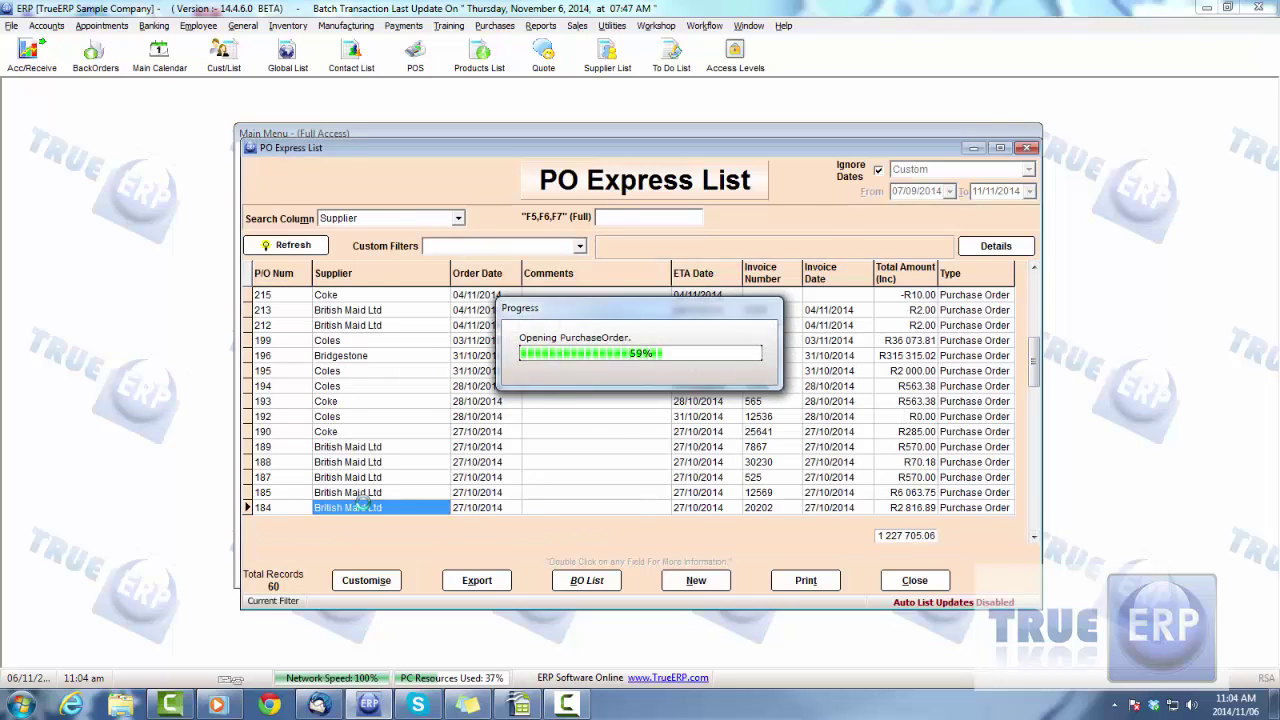
pyautogui.moveTo(1004, 491); pyautogui.dragTo(1004, 491)
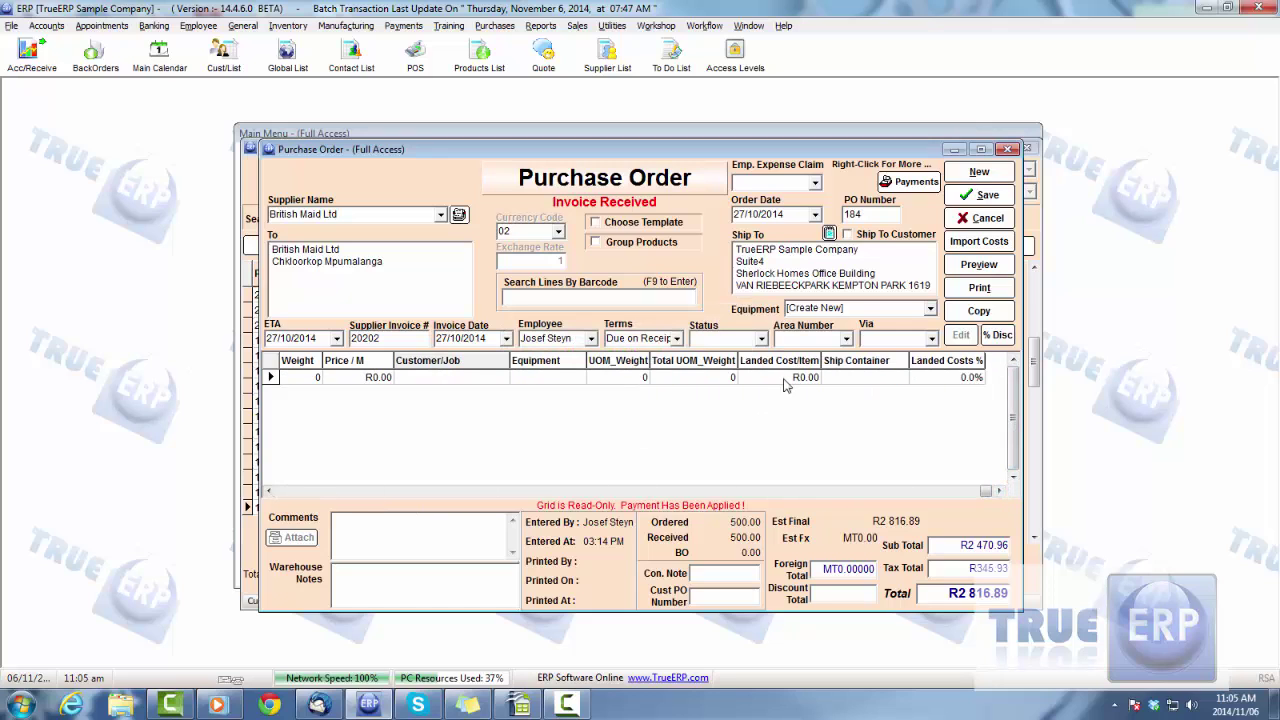
# Apply the R200.00 cost from chec to the purchase order's import costs and save the allocation.
pyautogui.click(979, 242)
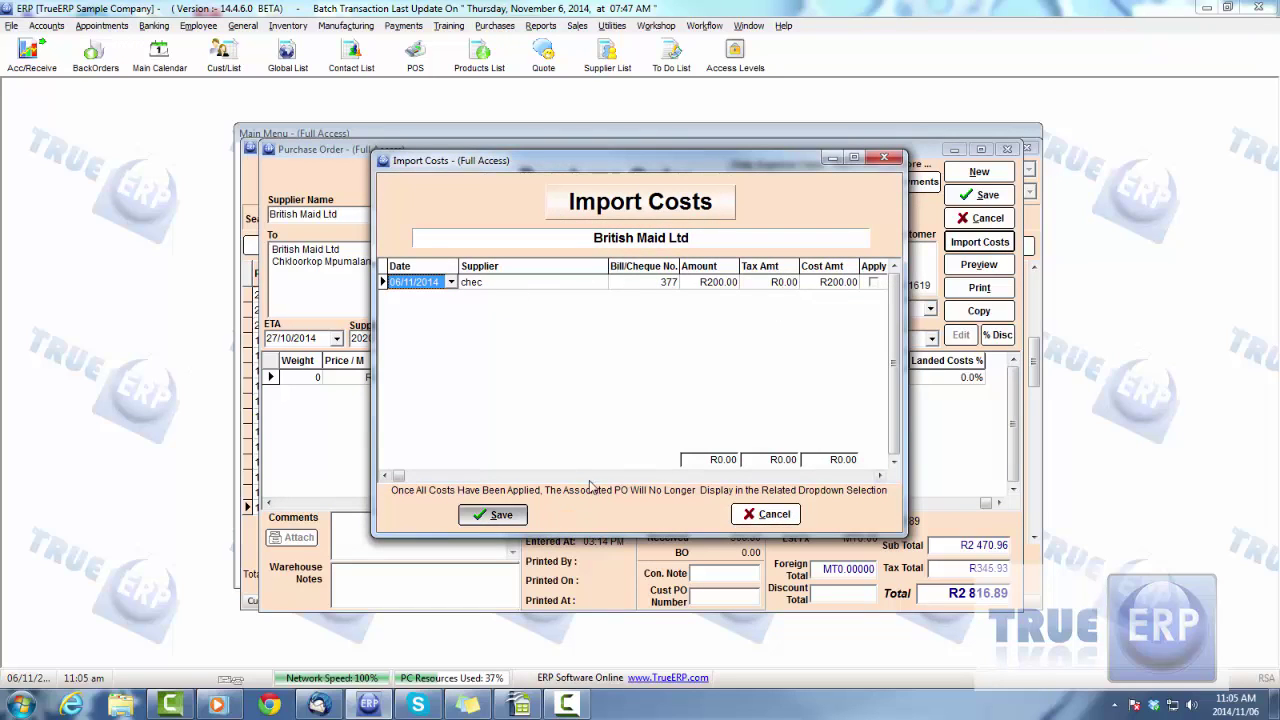
pyautogui.click(1180, 512)
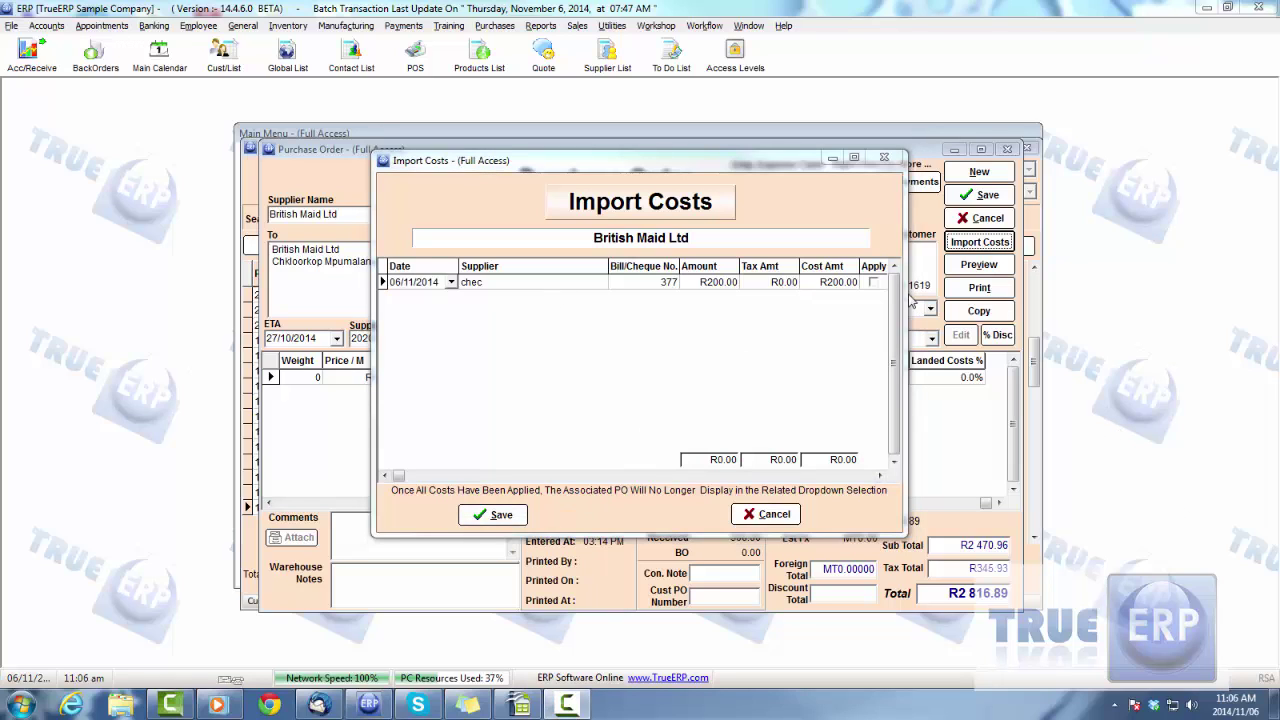
pyautogui.click(875, 283)
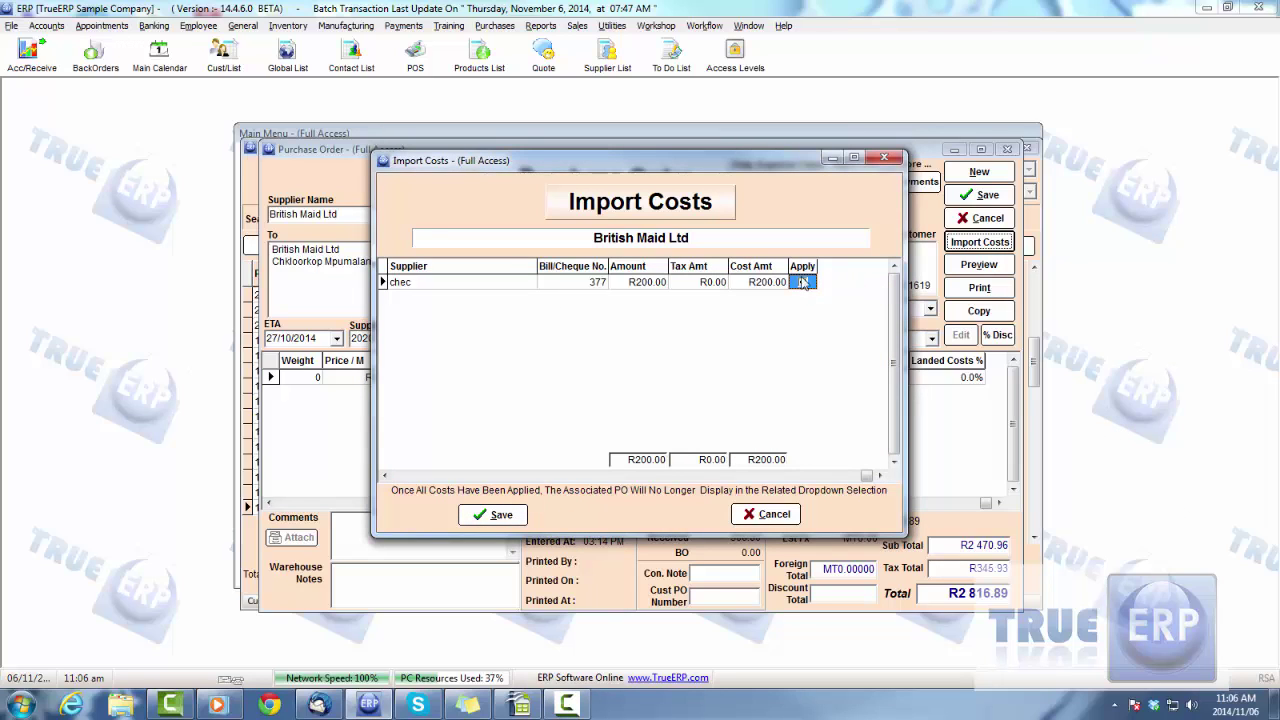
pyautogui.click(497, 514)
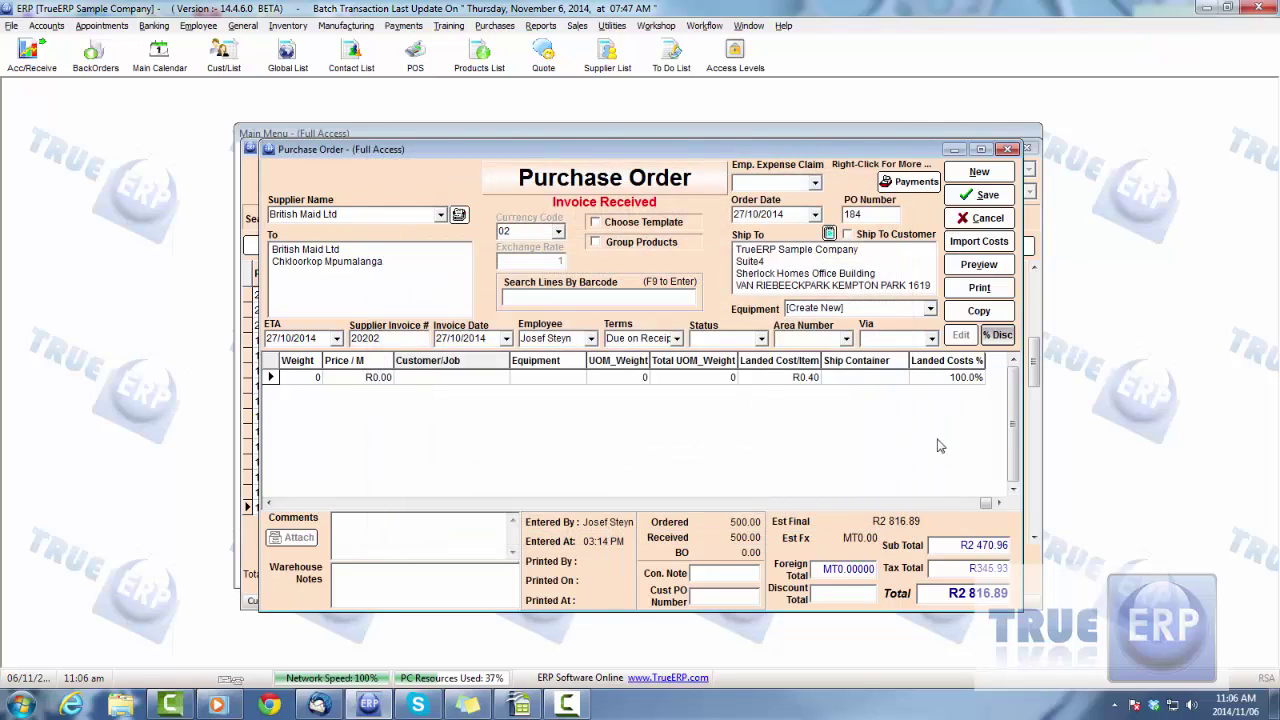
# Save the purchase order, acknowledge the batch quantity warning, and close the purchase order list.
pyautogui.click(985, 197)
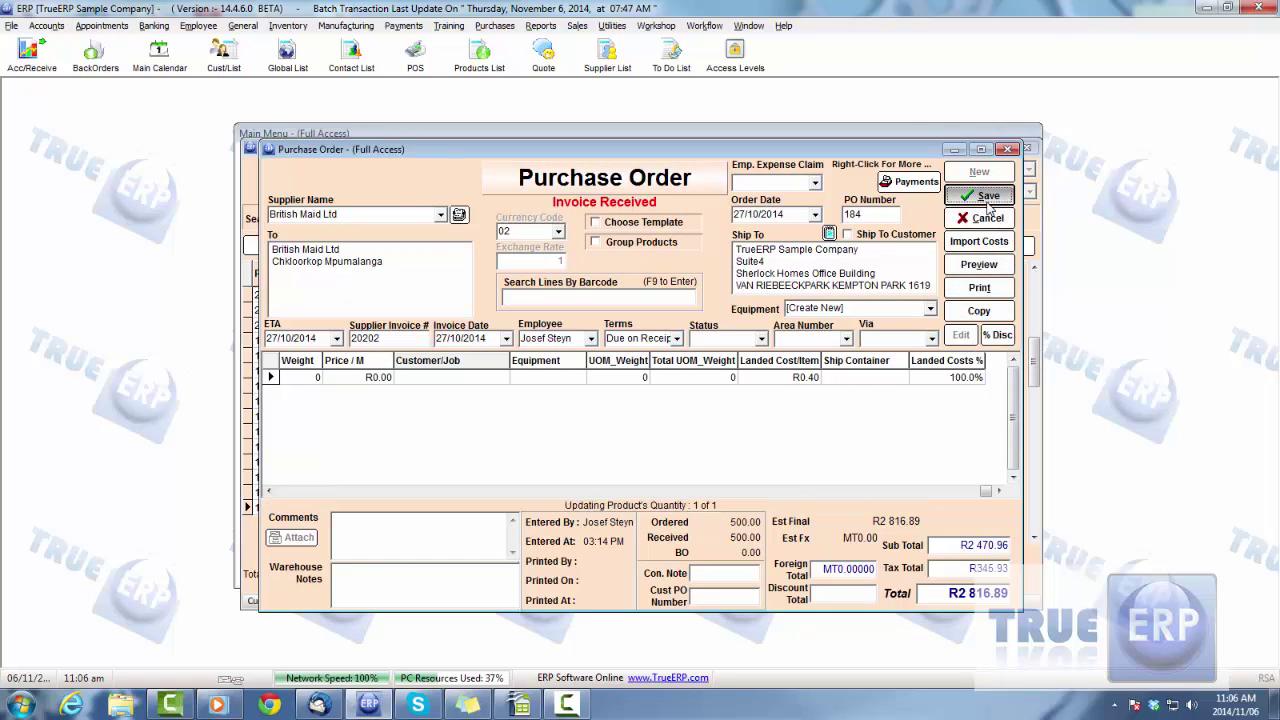
pyautogui.click(739, 389)
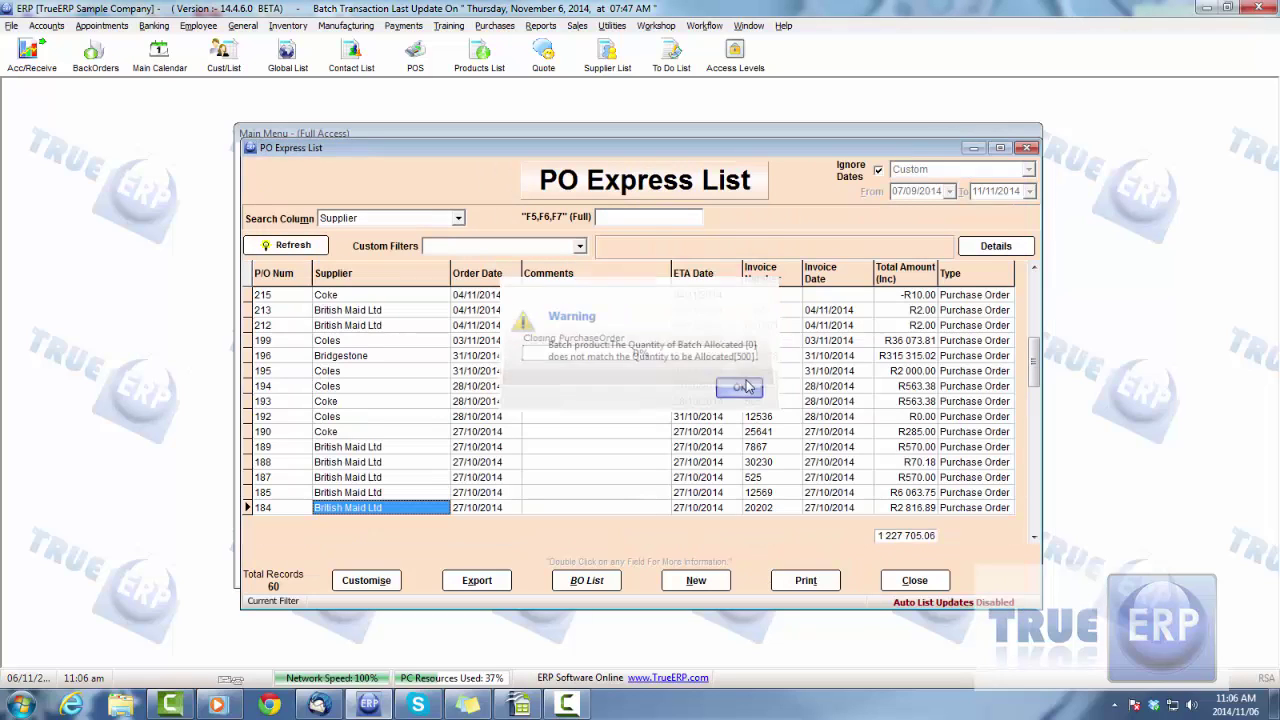
pyautogui.click(914, 580)
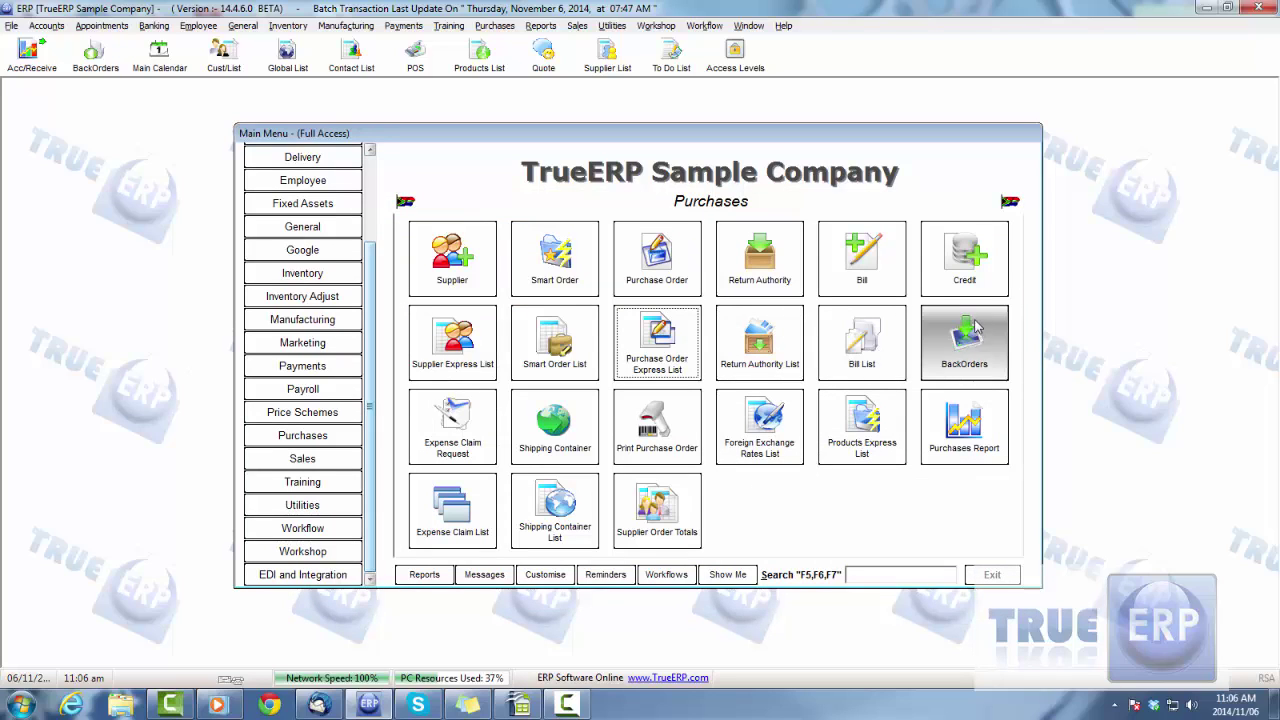
# Open a blank supplier Credit form, check its supplier choices, and cancel it.
pyautogui.click(966, 256)
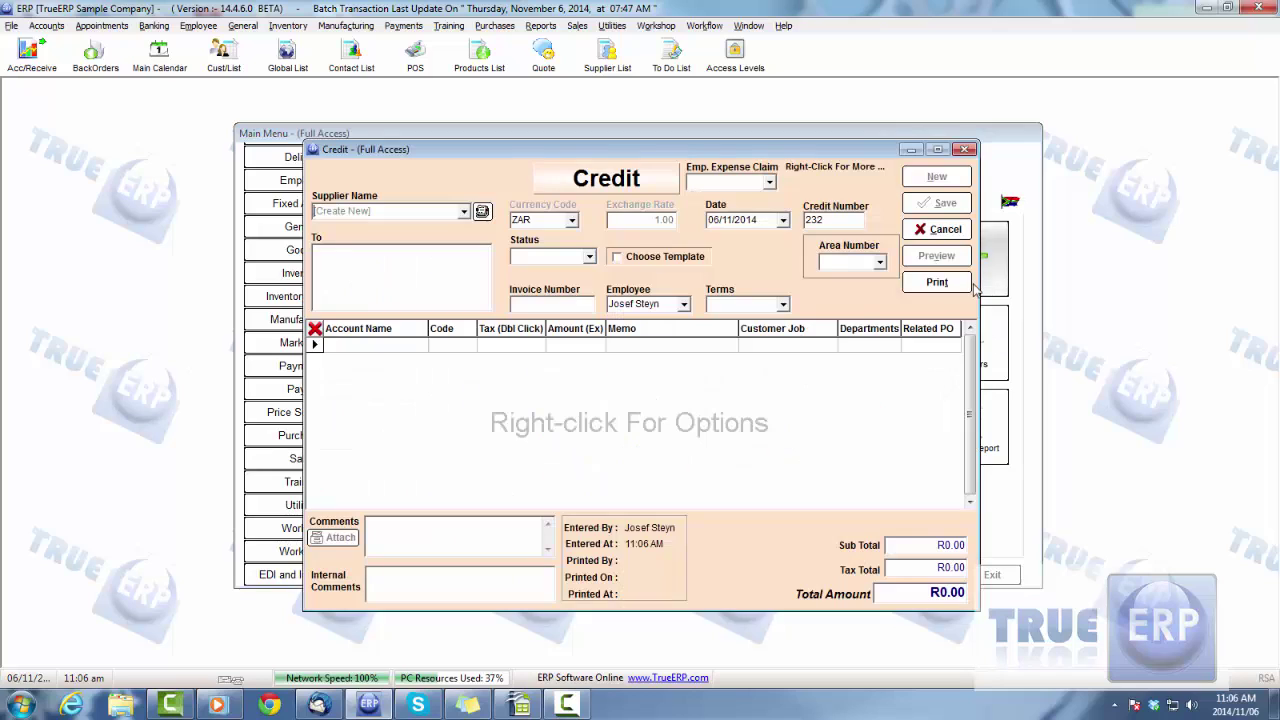
pyautogui.click(465, 212)
pyautogui.click(465, 212)
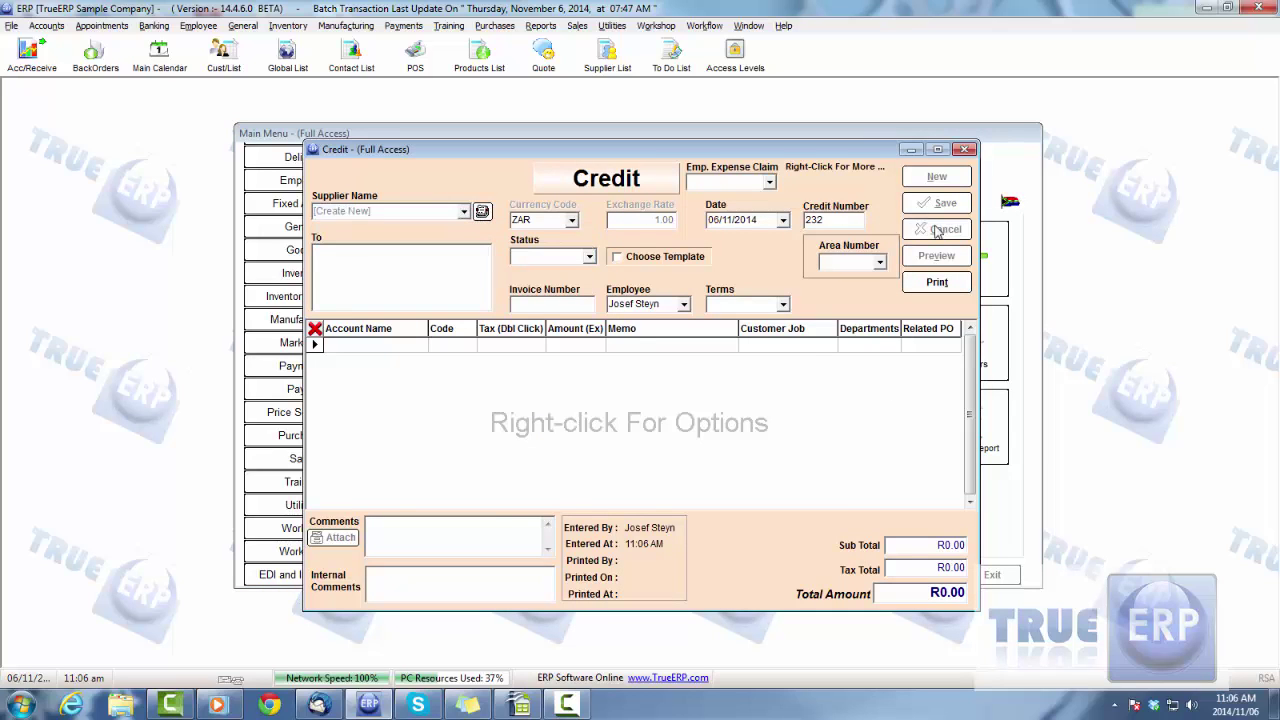
pyautogui.click(930, 229)
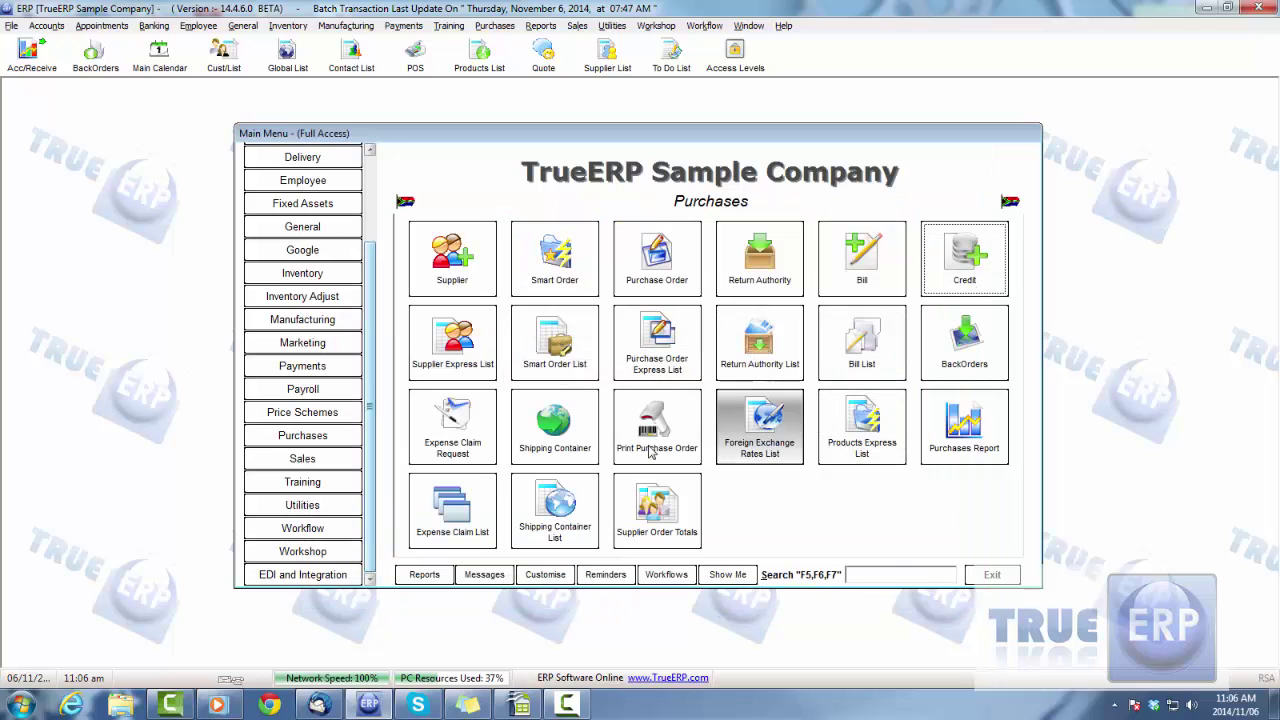
# View a blank Shipping Container form and its estimated departure date field, and close it without keeping changes.
pyautogui.click(555, 430)
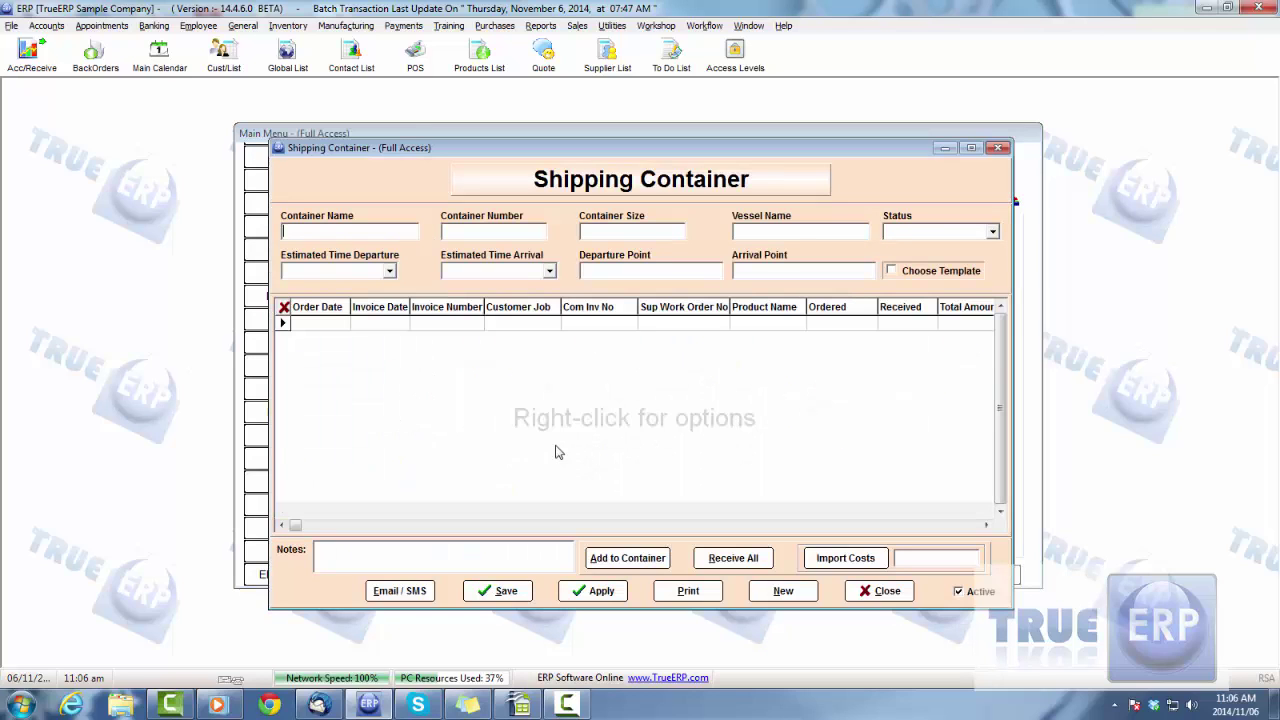
pyautogui.click(390, 272)
pyautogui.click(390, 272)
pyautogui.click(889, 591)
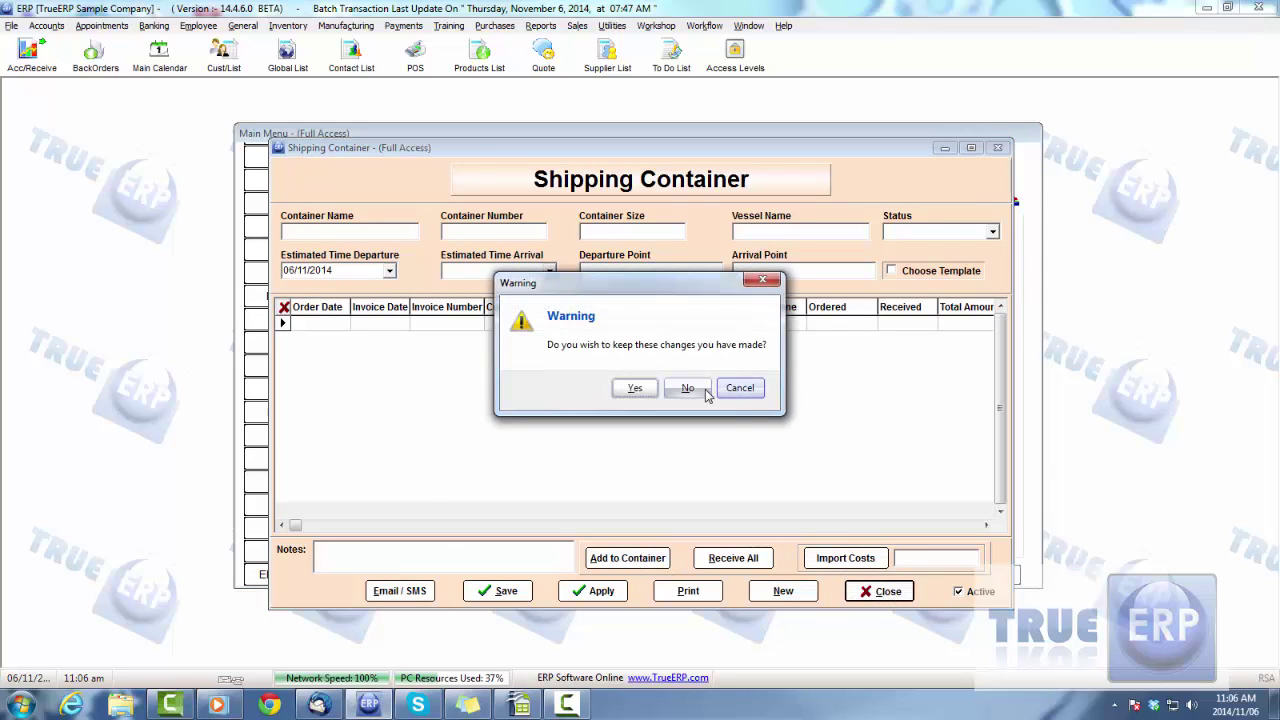
pyautogui.click(688, 390)
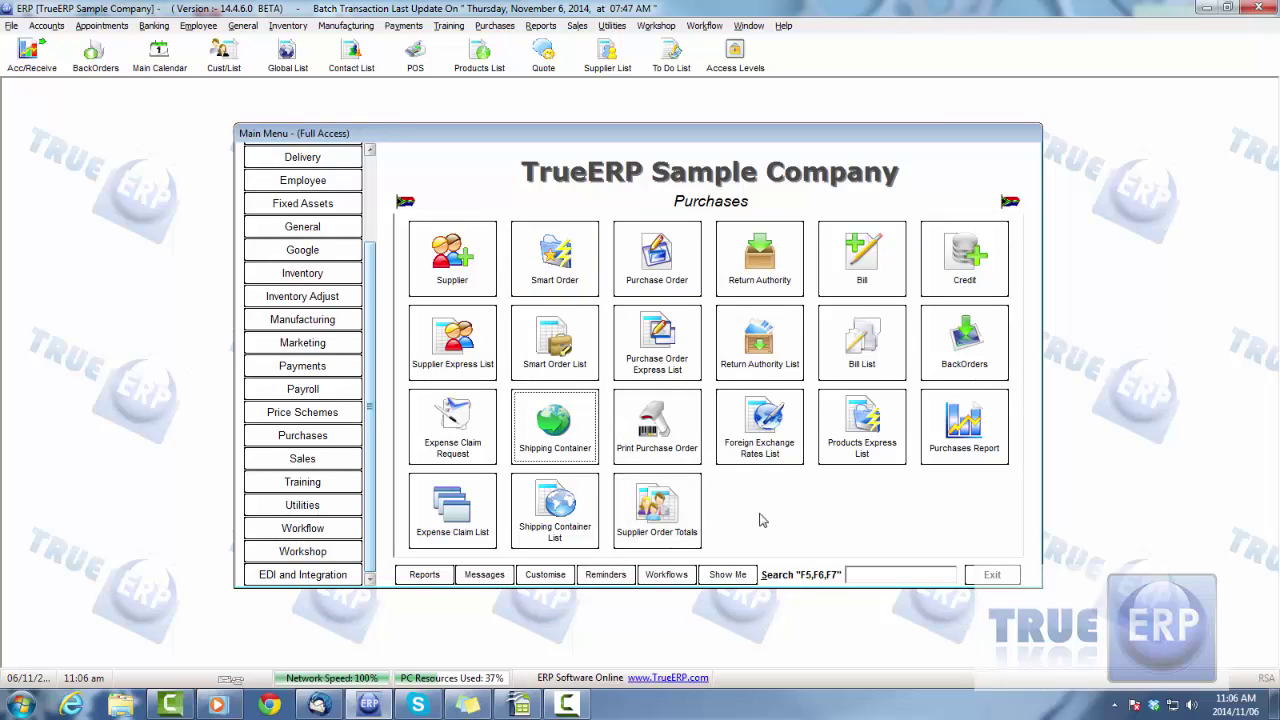
# Review Mozambique's general and hedging formula settings in the foreign exchange rates list, cancel the record, and close the list.
pyautogui.click(772, 432)
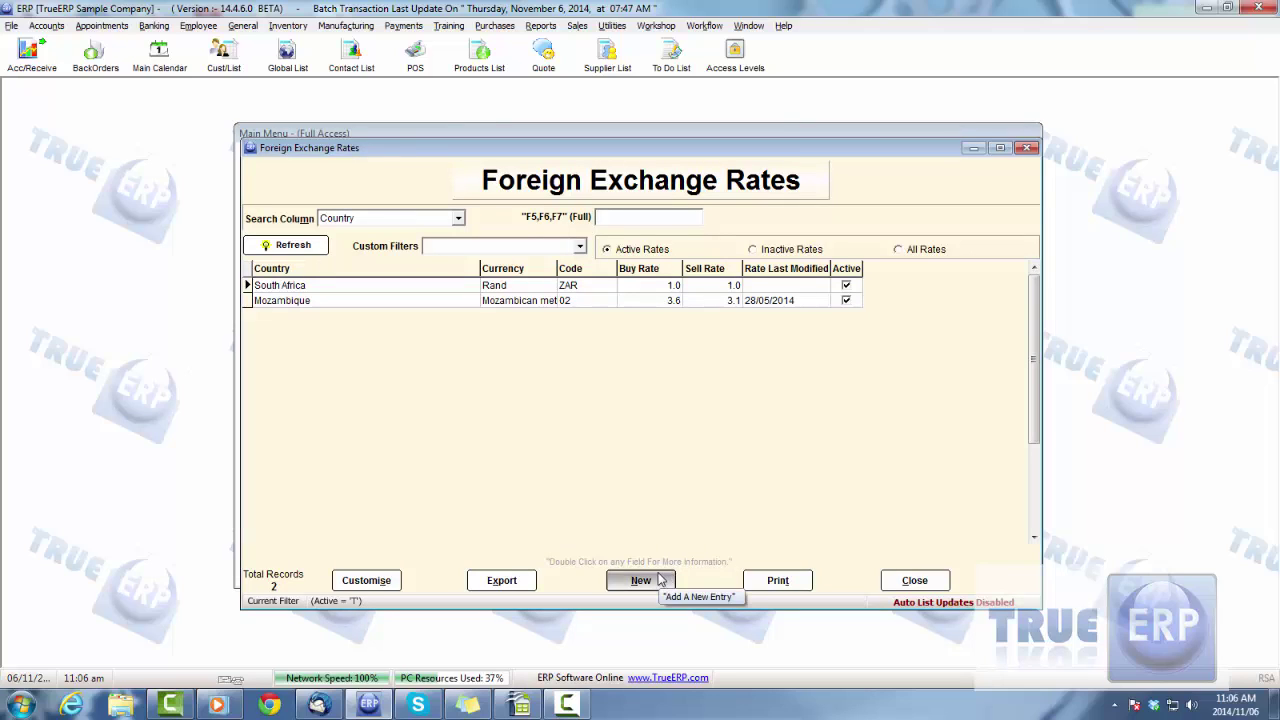
pyautogui.doubleClick(403, 306)
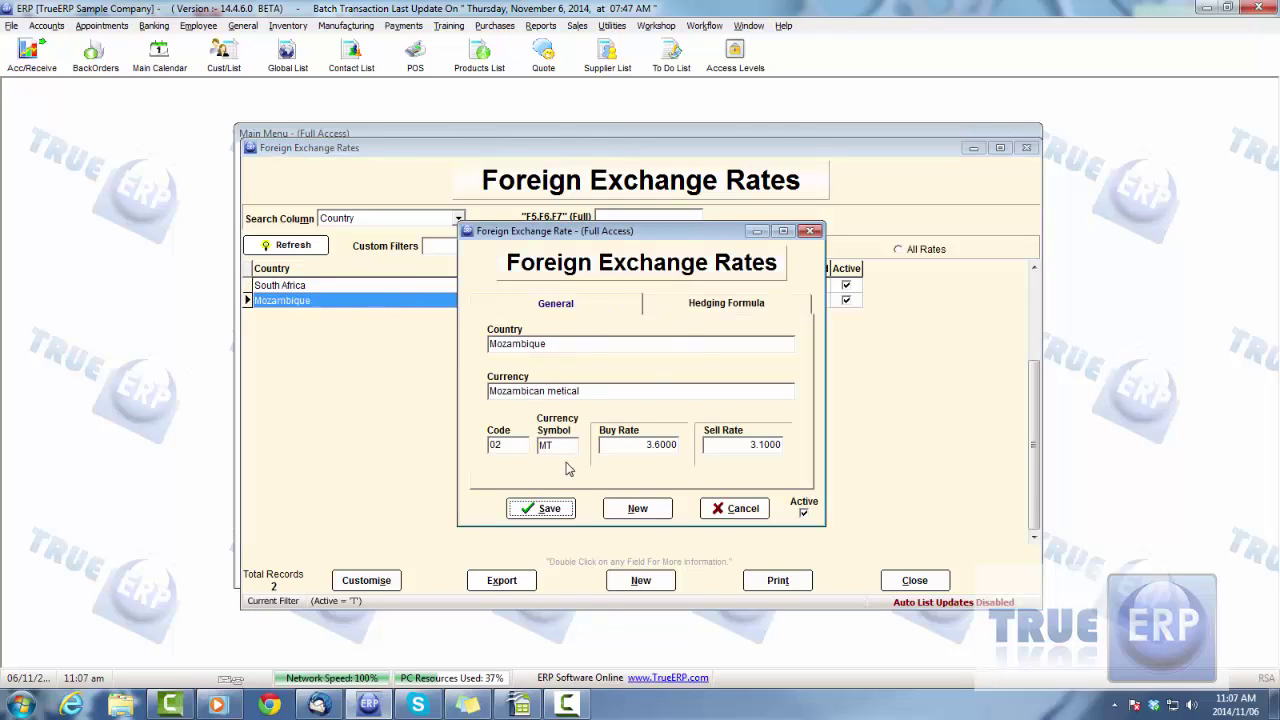
pyautogui.click(733, 306)
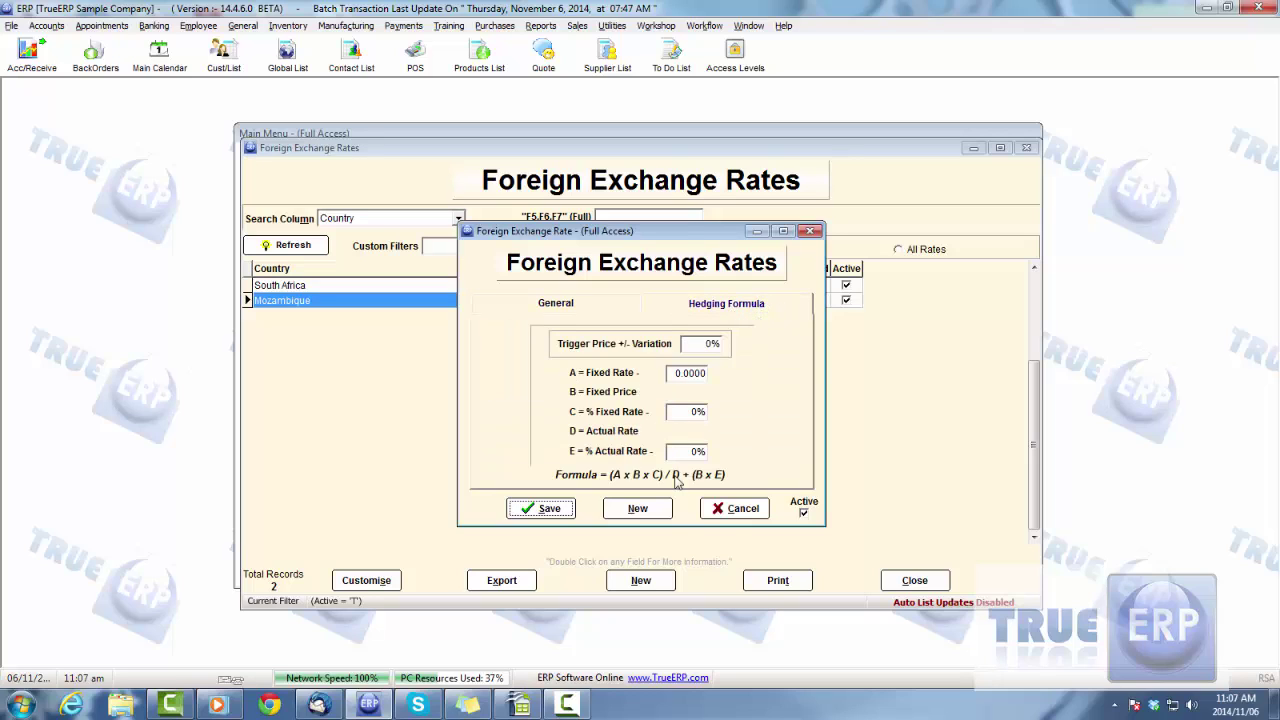
pyautogui.click(738, 510)
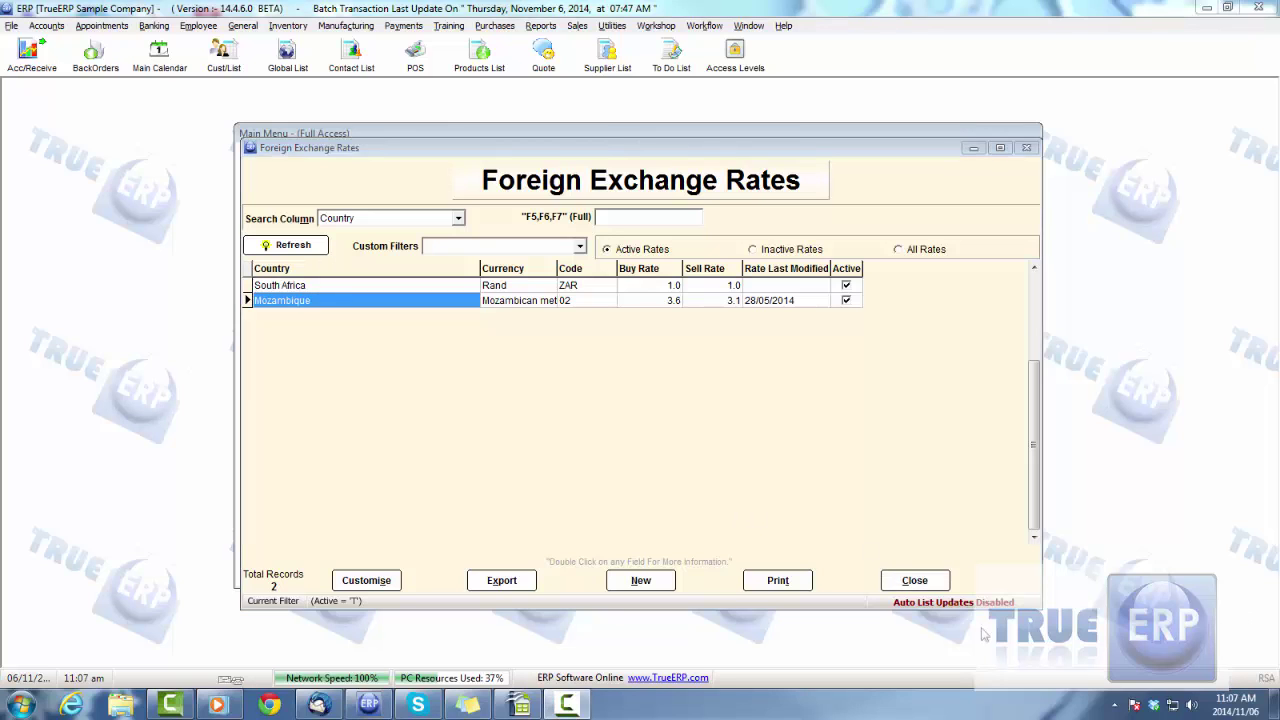
pyautogui.click(914, 580)
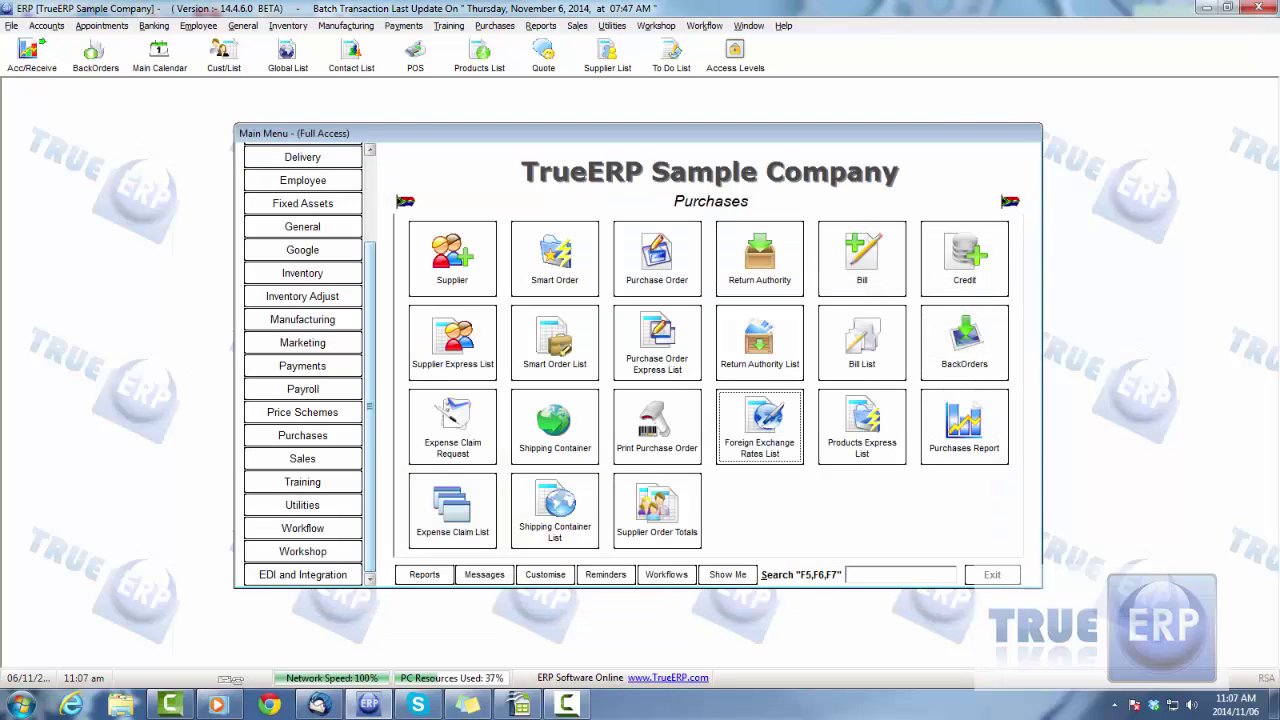